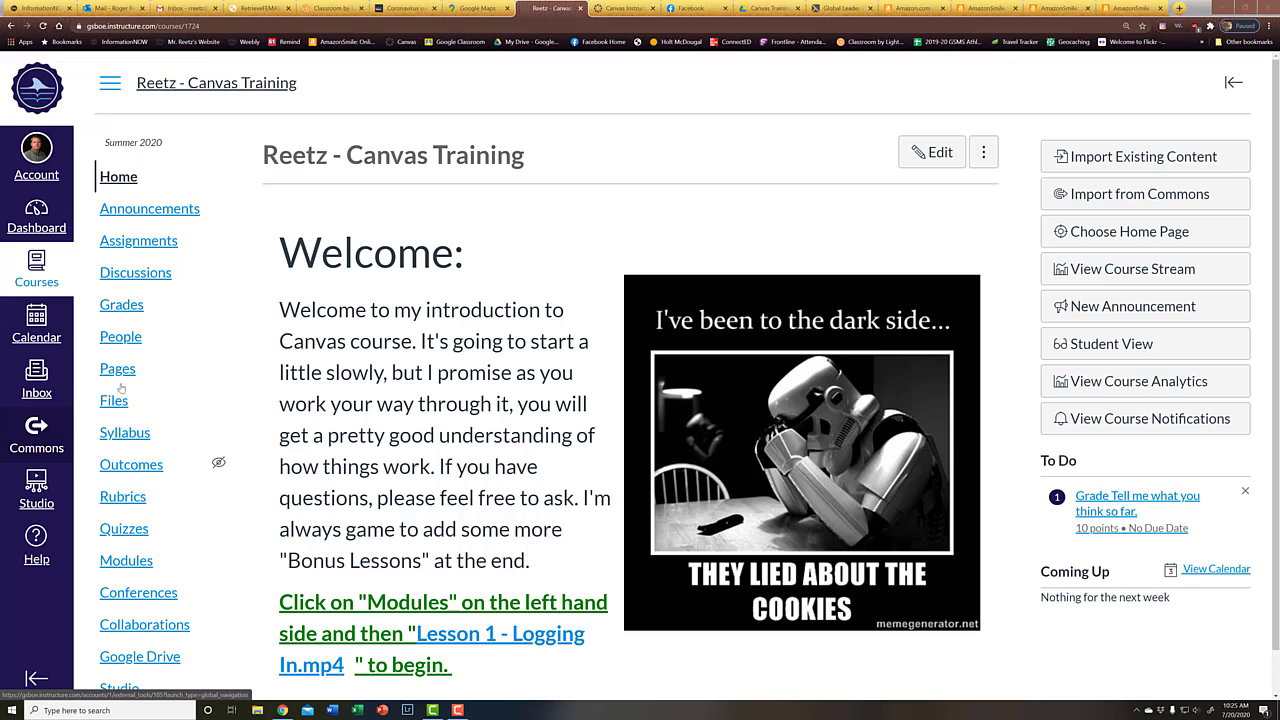
# In the course grades, mark "Your class website" as incomplete for the fourth student from the end of the list
pyautogui.click(119, 305)
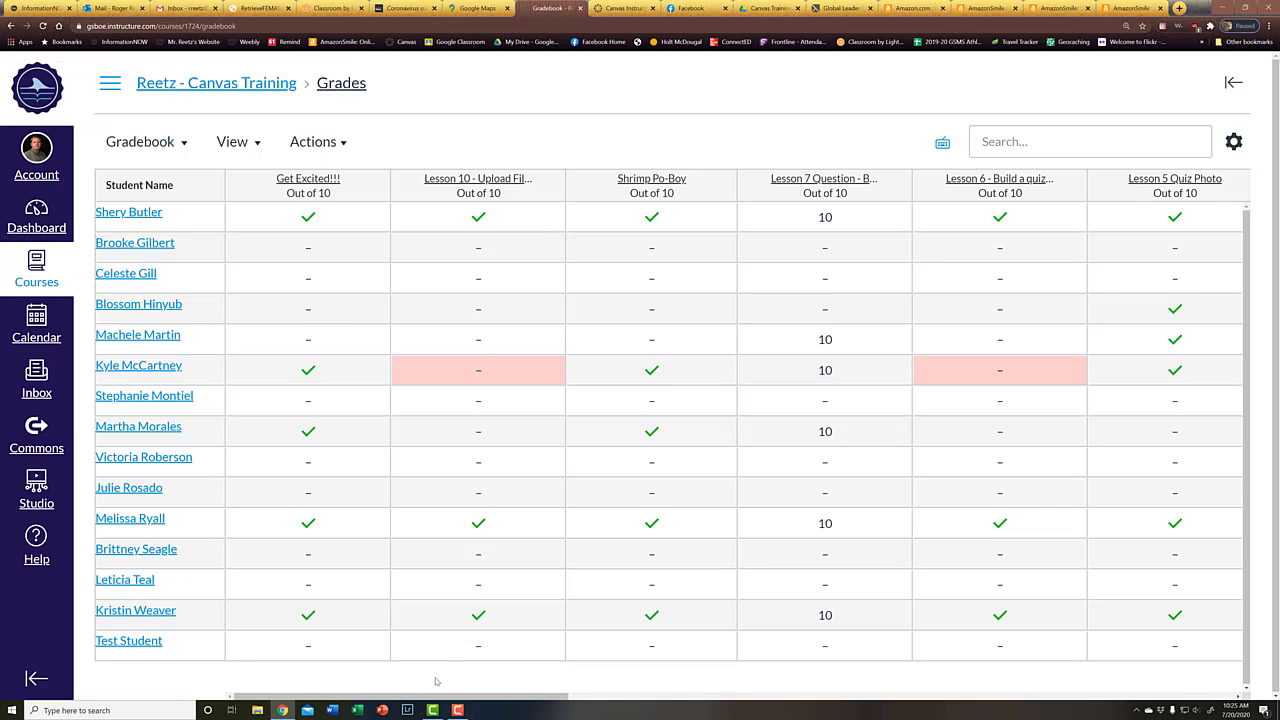
pyautogui.moveTo(436, 695); pyautogui.dragTo(808, 712)
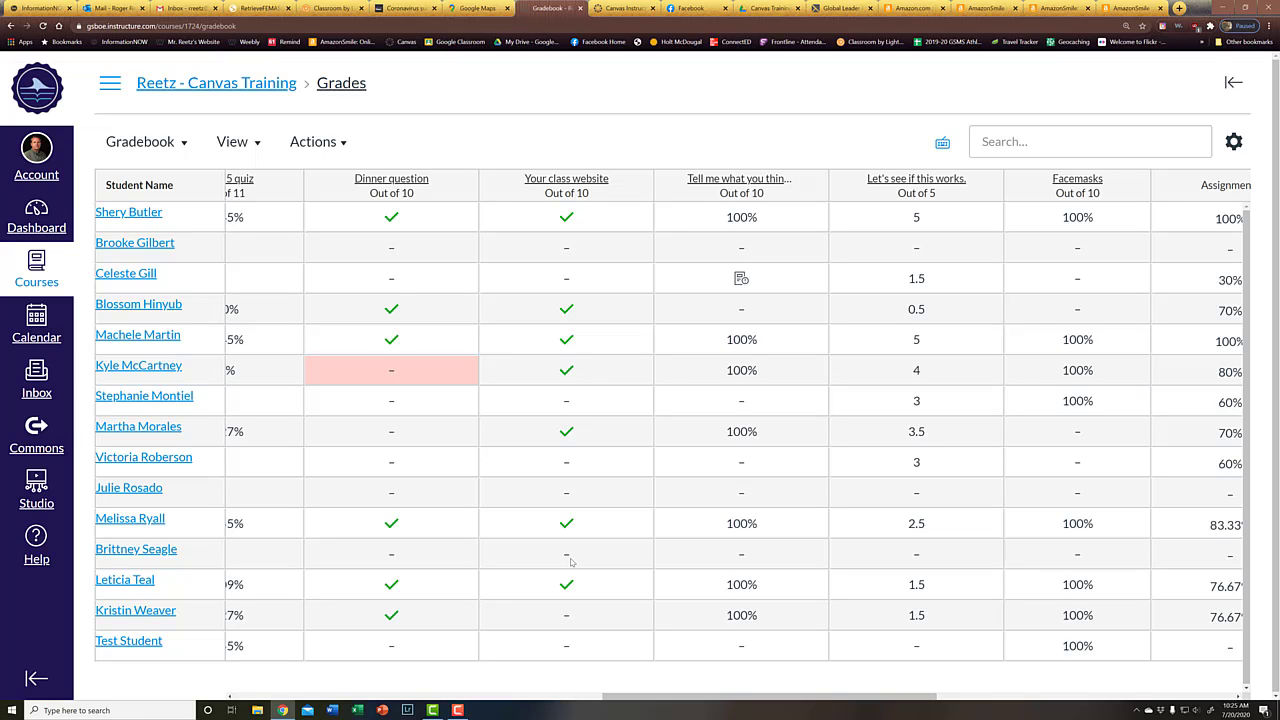
pyautogui.click(565, 554)
pyautogui.click(608, 555)
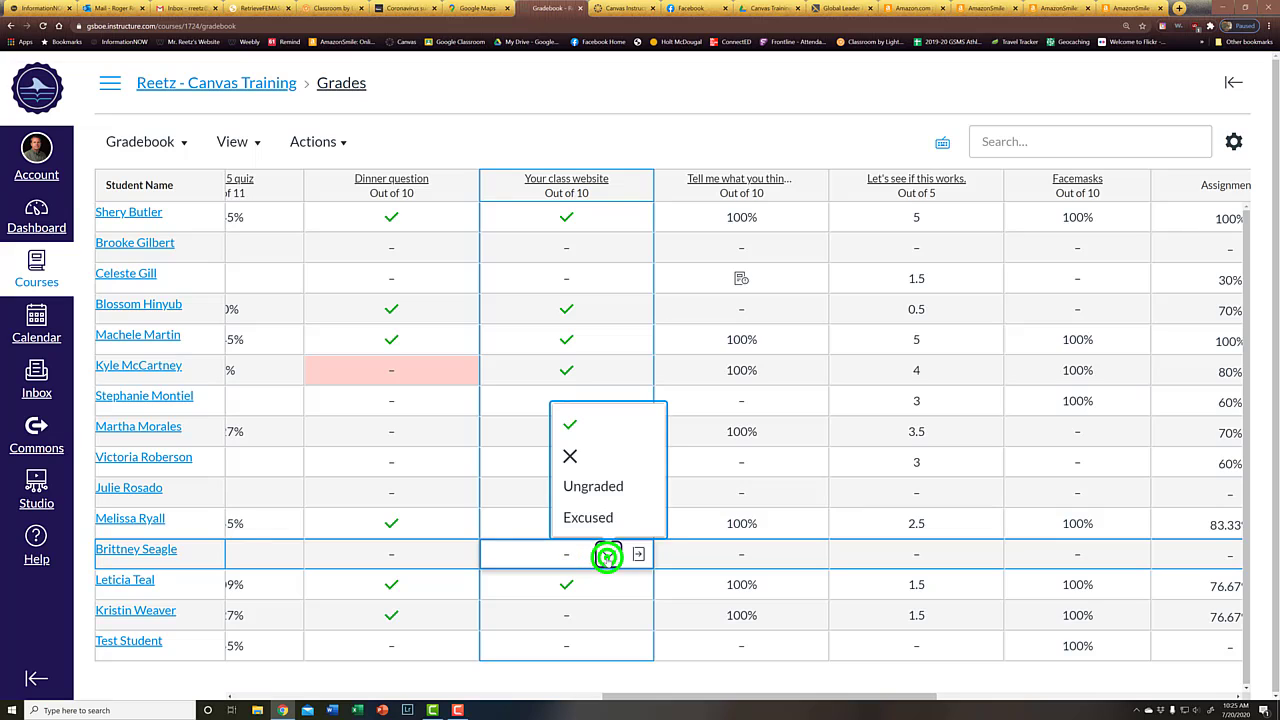
pyautogui.click(584, 461)
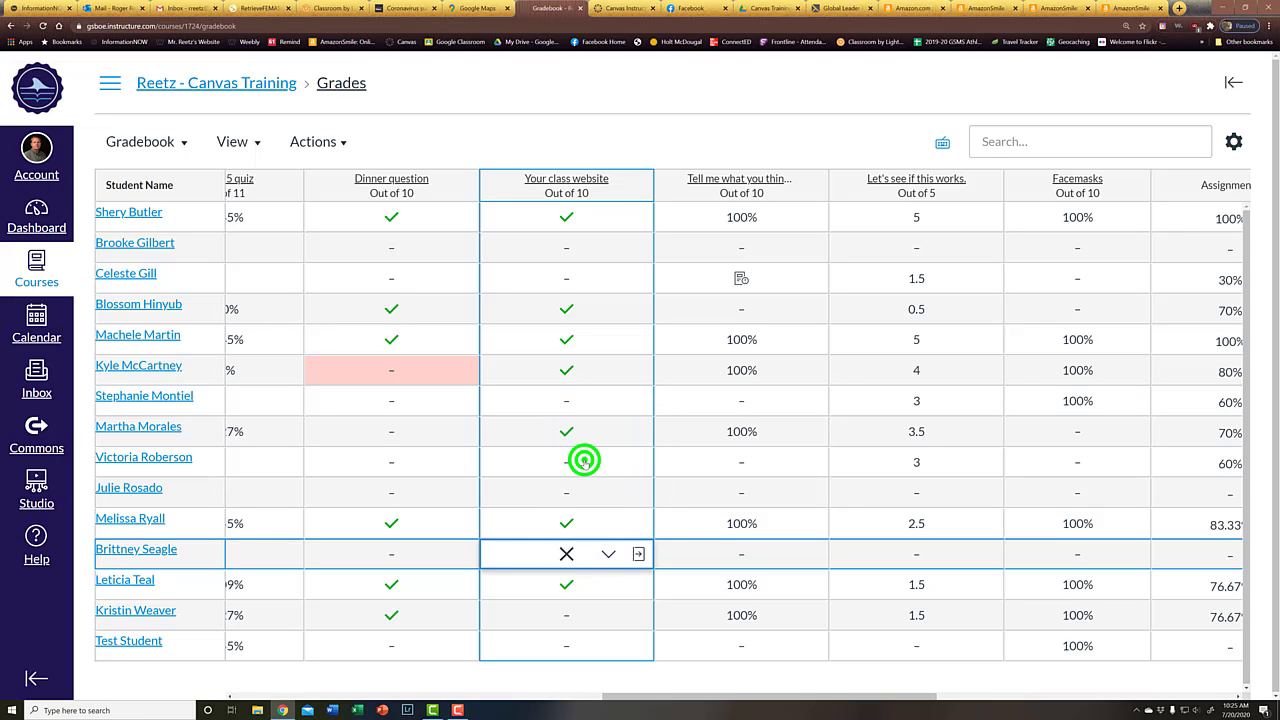
pyautogui.click(652, 685)
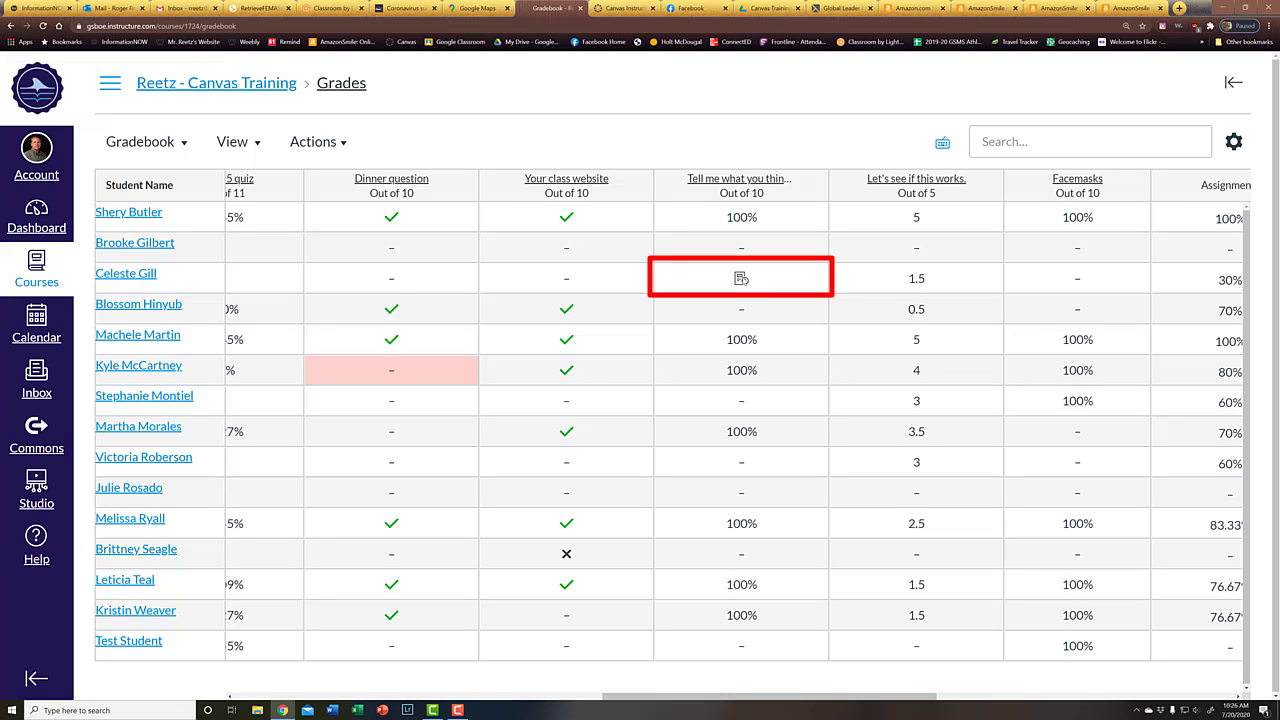
# Open the third student's ungraded "Tell me what you think so far." submission in SpeedGrader and examine the submitted text
pyautogui.click(741, 278)
pyautogui.click(811, 311)
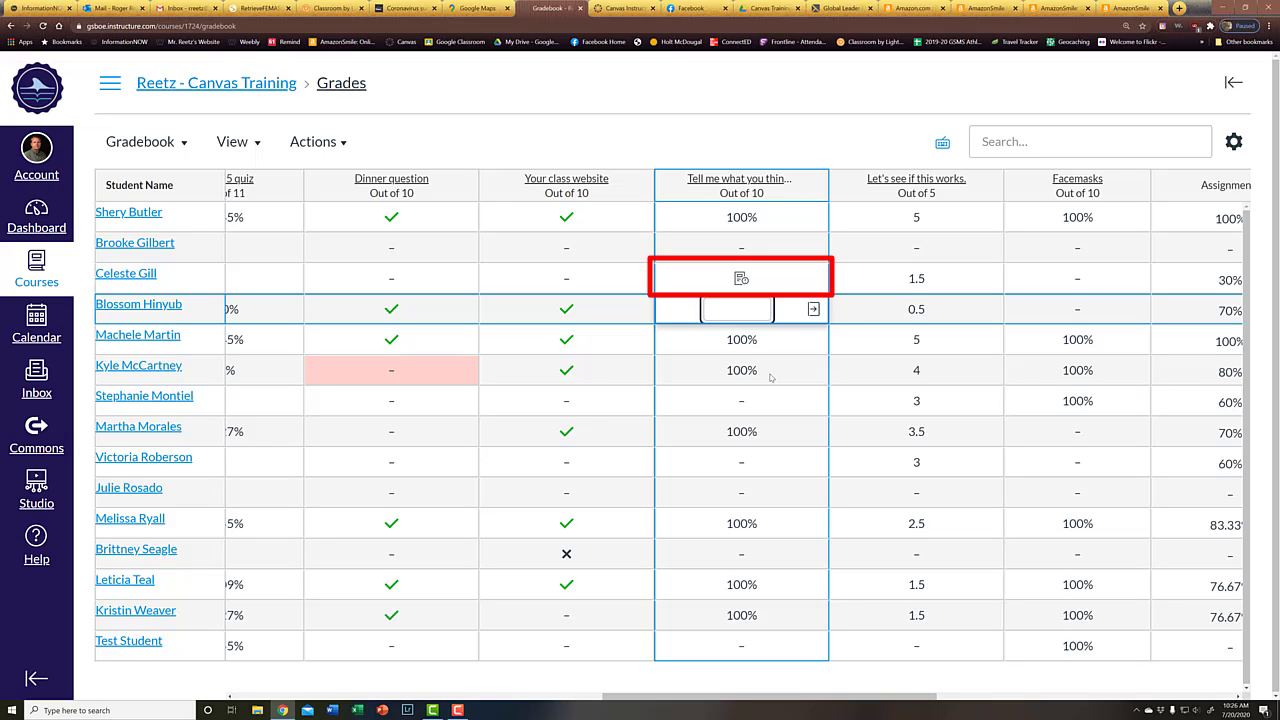
pyautogui.click(769, 279)
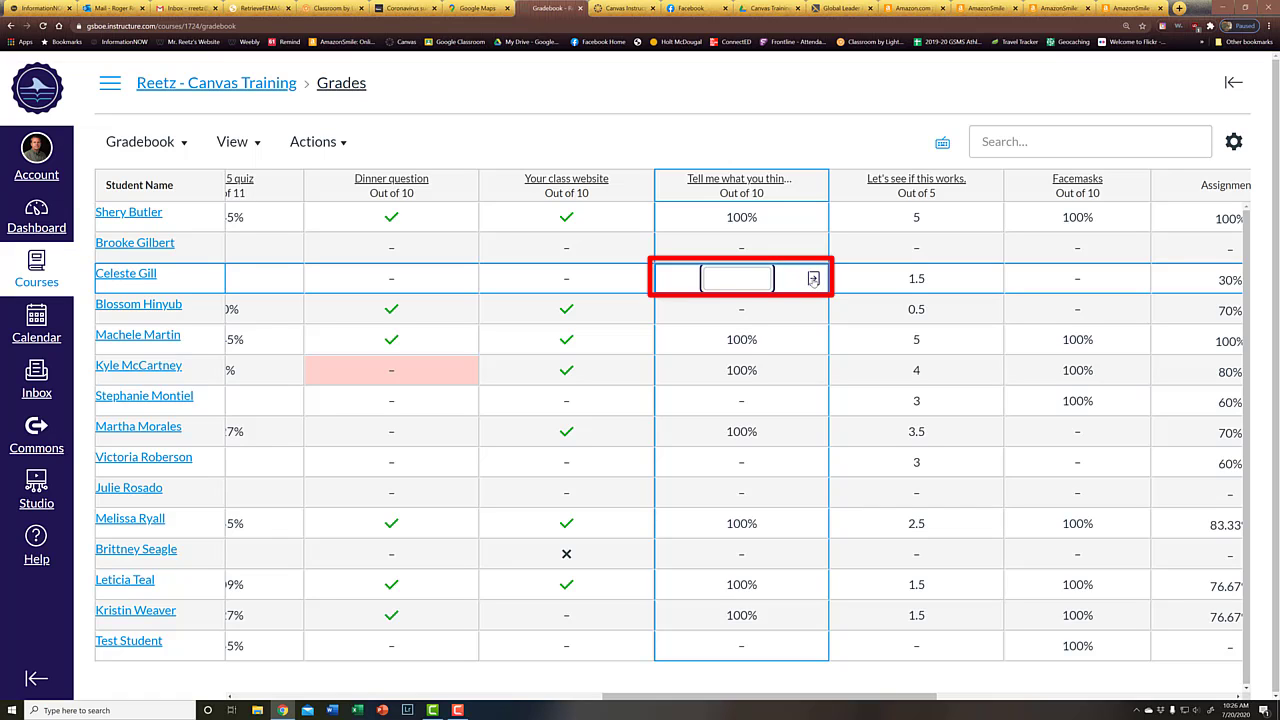
pyautogui.click(814, 279)
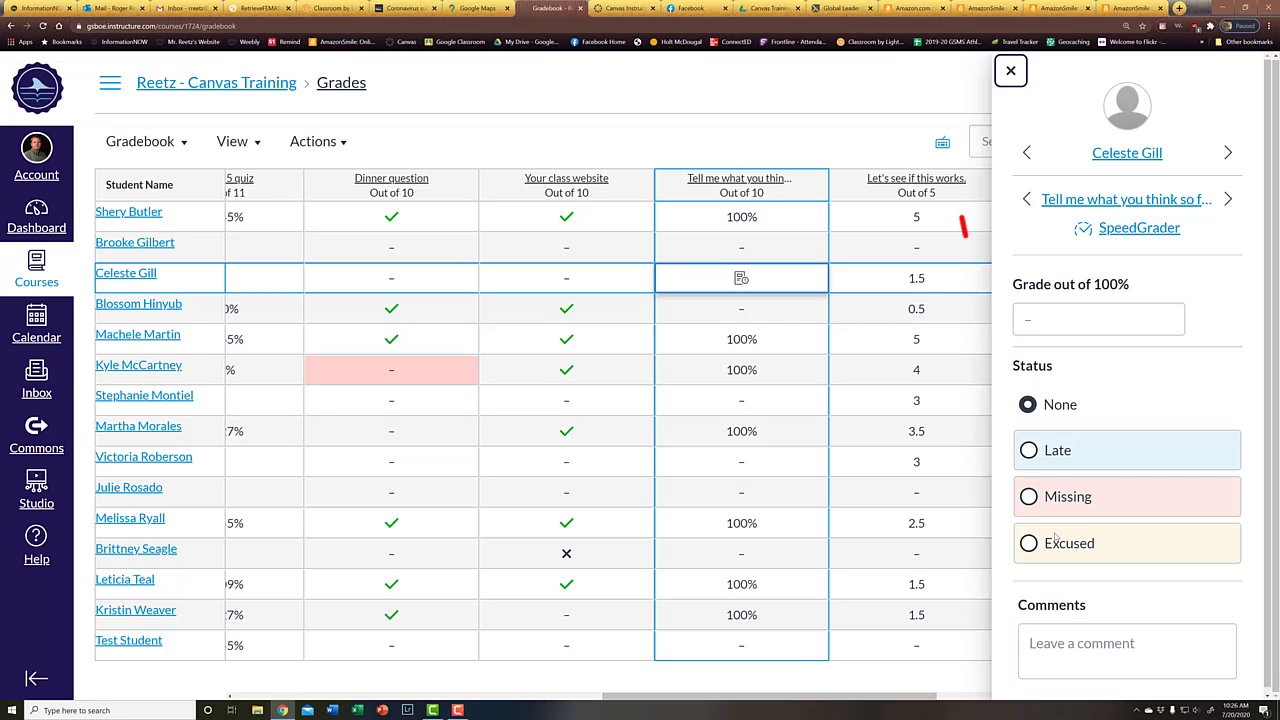
pyautogui.click(1140, 228)
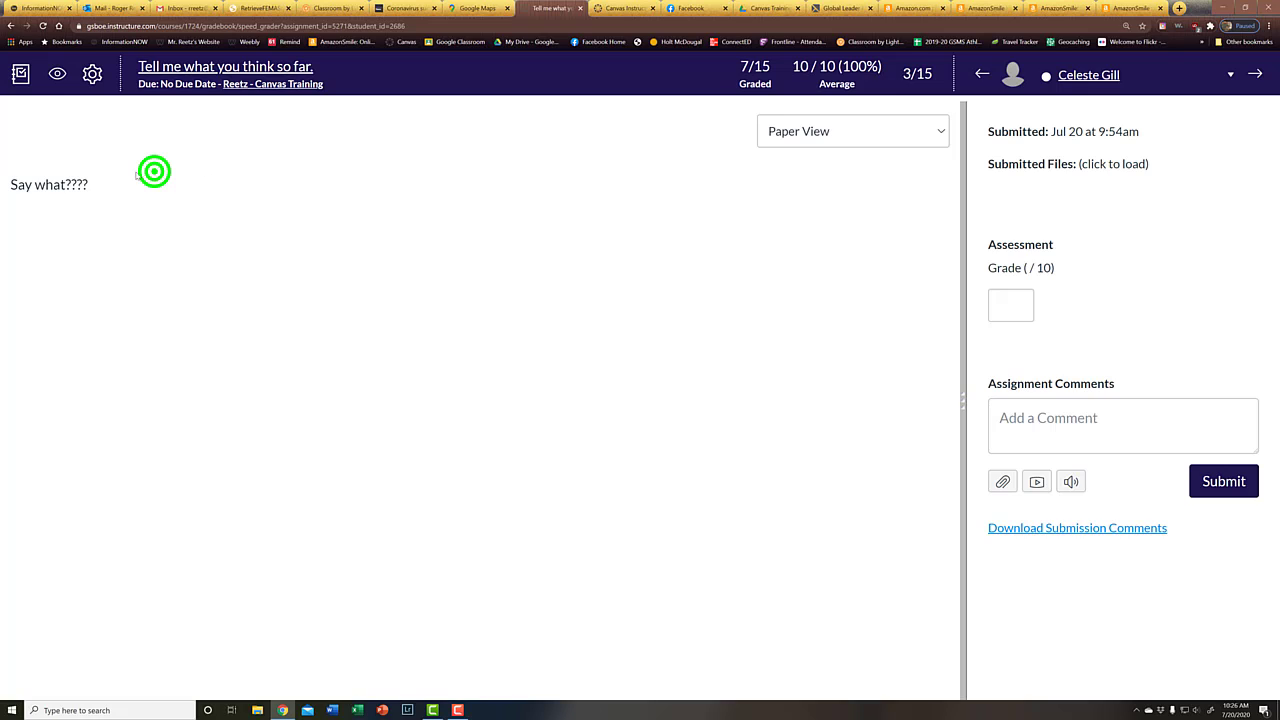
pyautogui.tripleClick(151, 169)
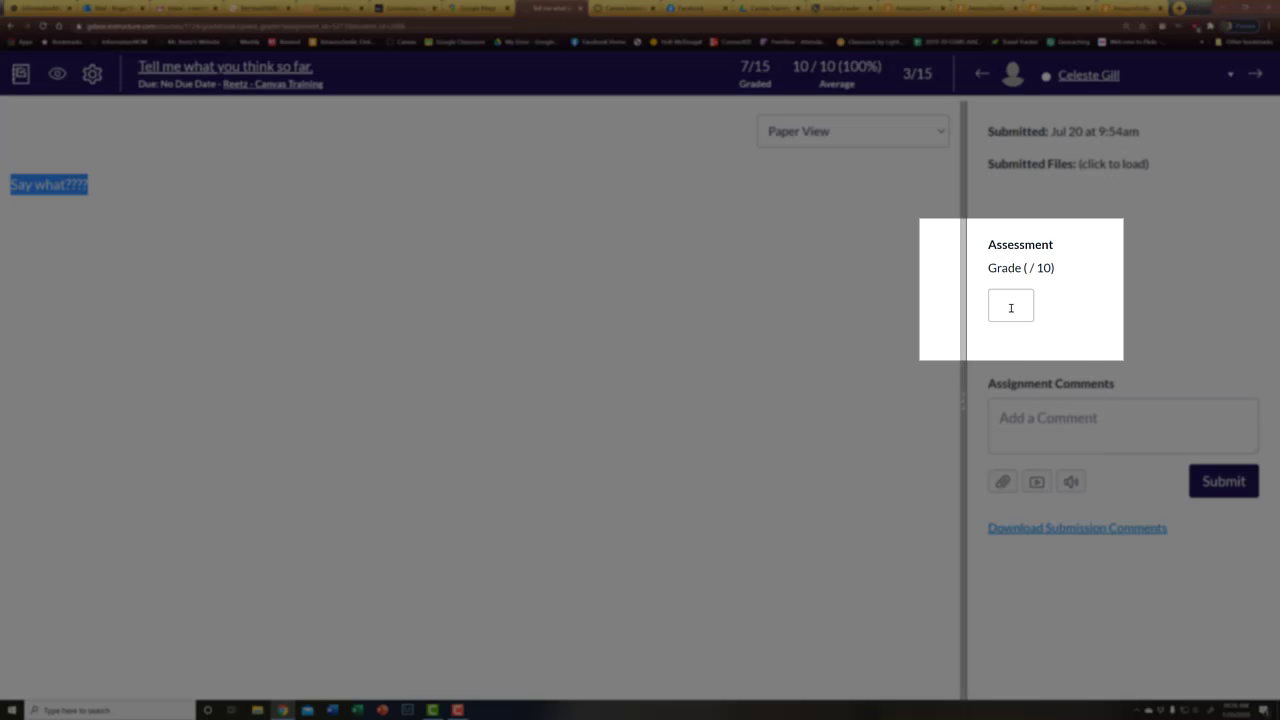
# Grade the submission 5% and write the assignment comment "Is that the best you can do?"
pyautogui.click(1010, 305)
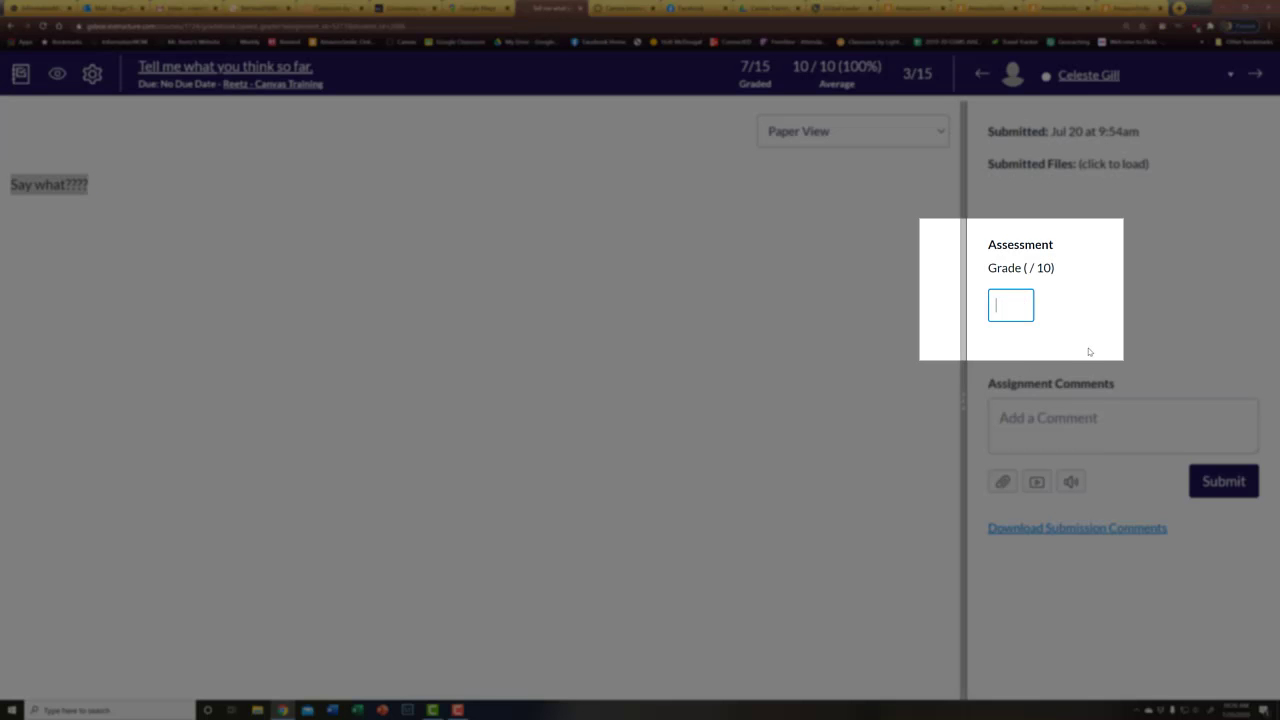
pyautogui.write('5')
pyautogui.click(1071, 438)
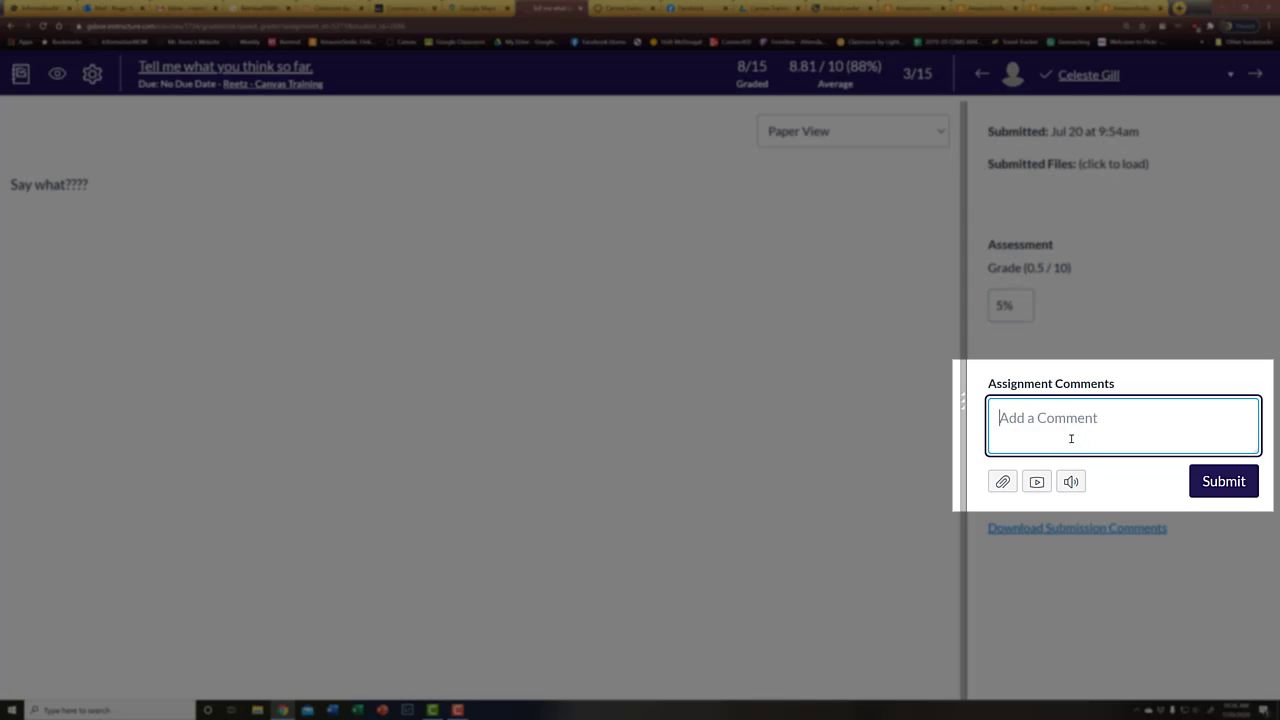
pyautogui.write('Is that the best you can do?')
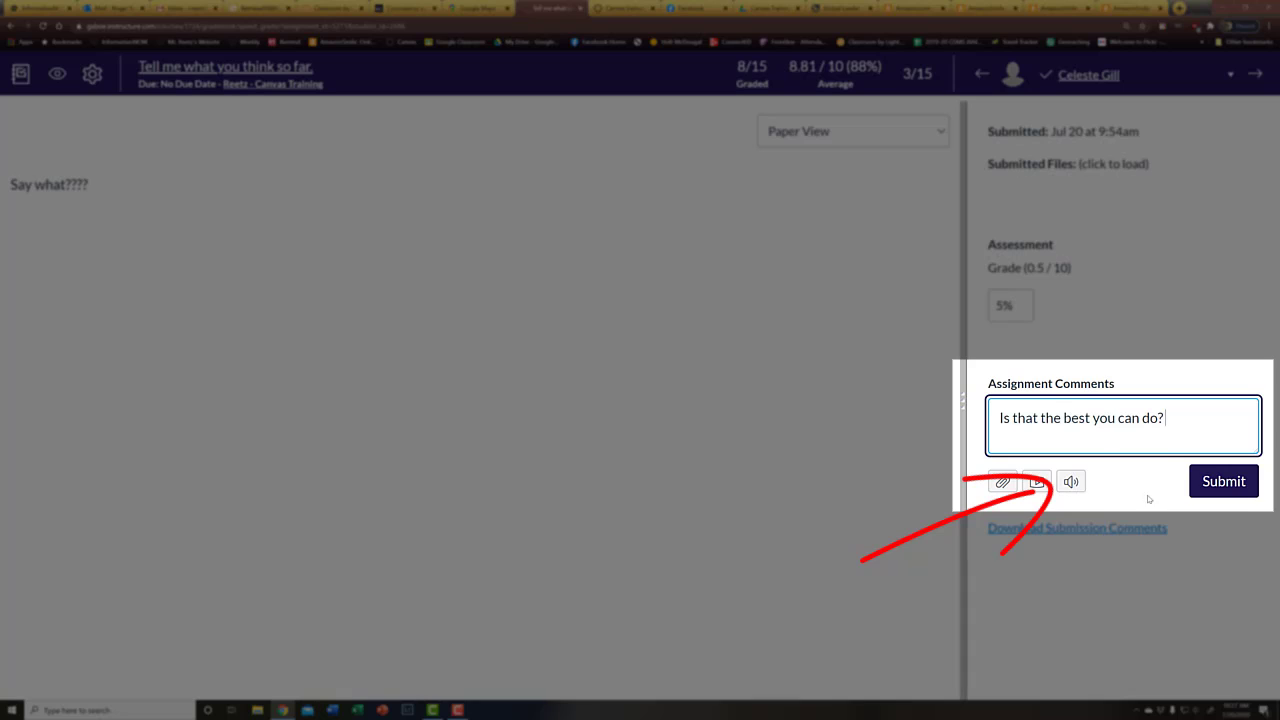
# Replace the assignment comment with a Speech to Text dictation of "is that the best you can do?"
pyautogui.moveTo(1190, 413); pyautogui.dragTo(977, 425)
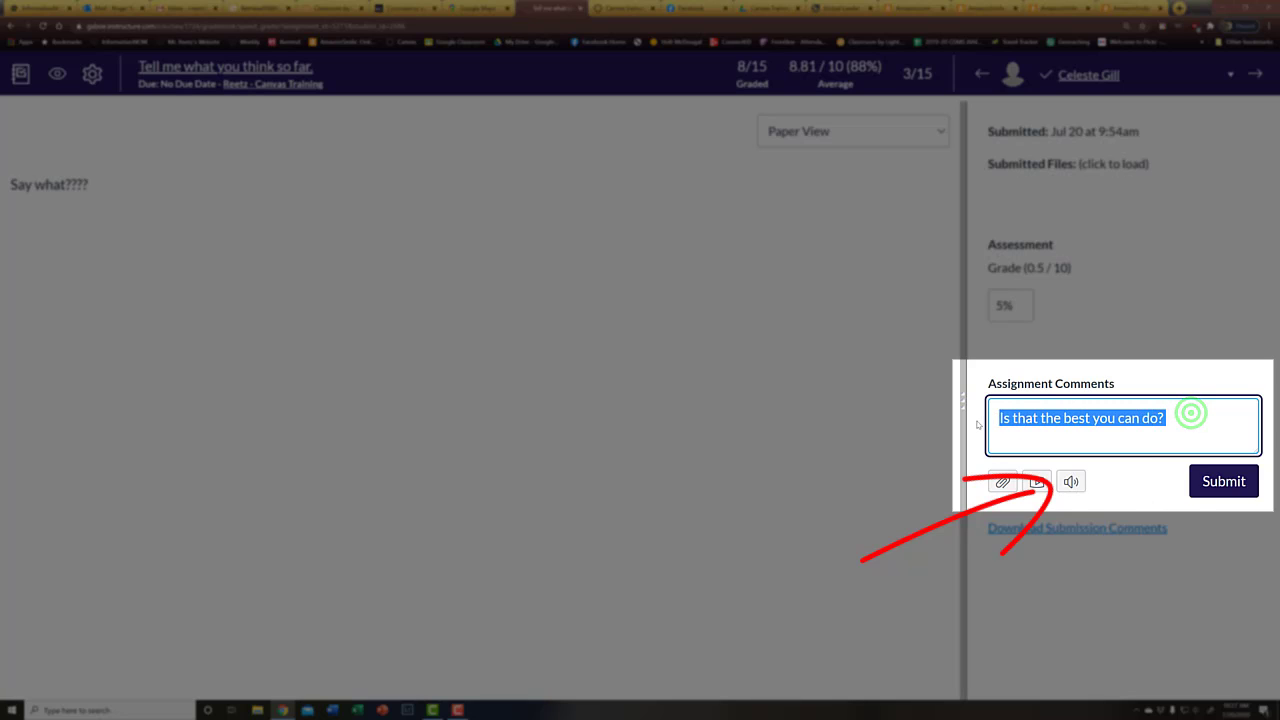
pyautogui.click(1070, 483)
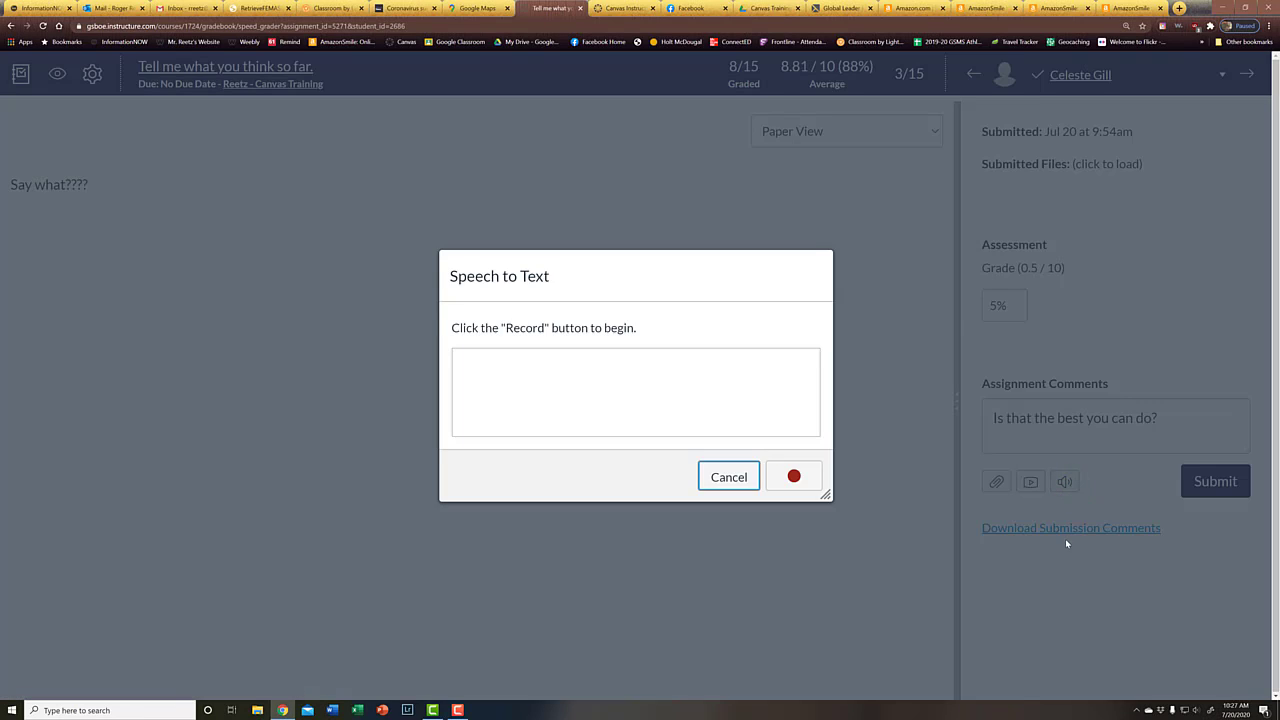
pyautogui.click(793, 476)
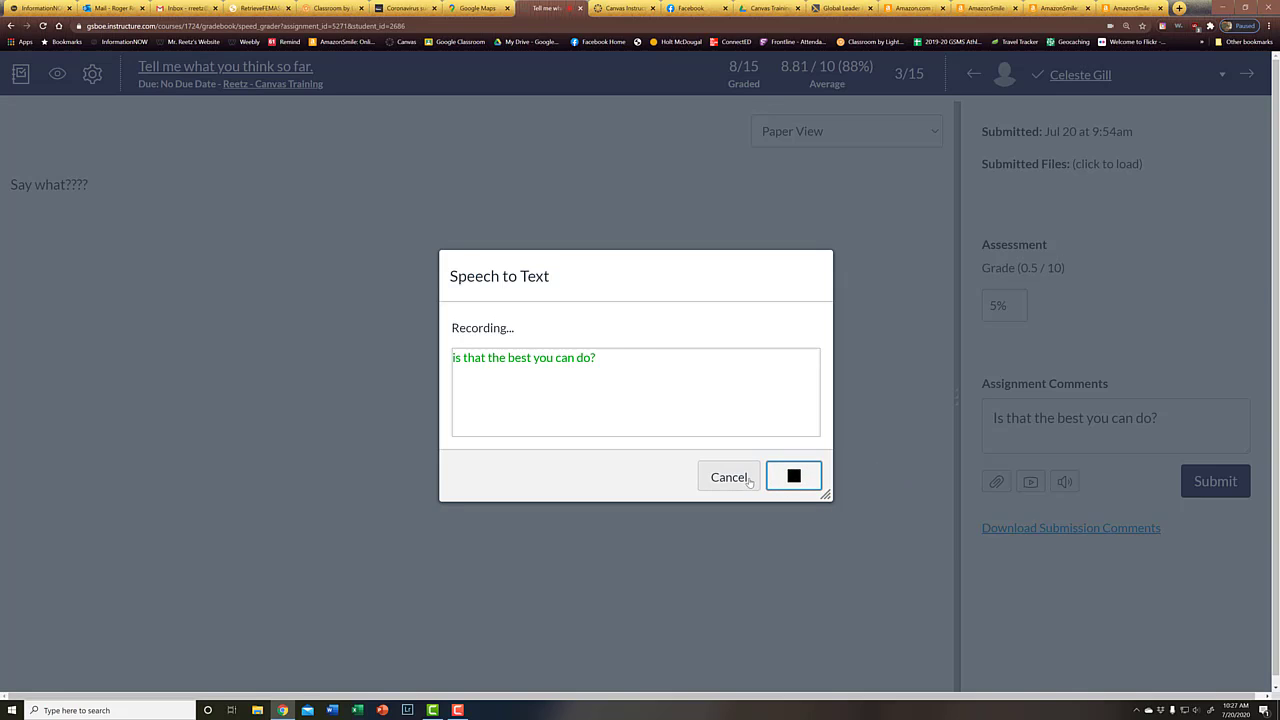
pyautogui.click(790, 474)
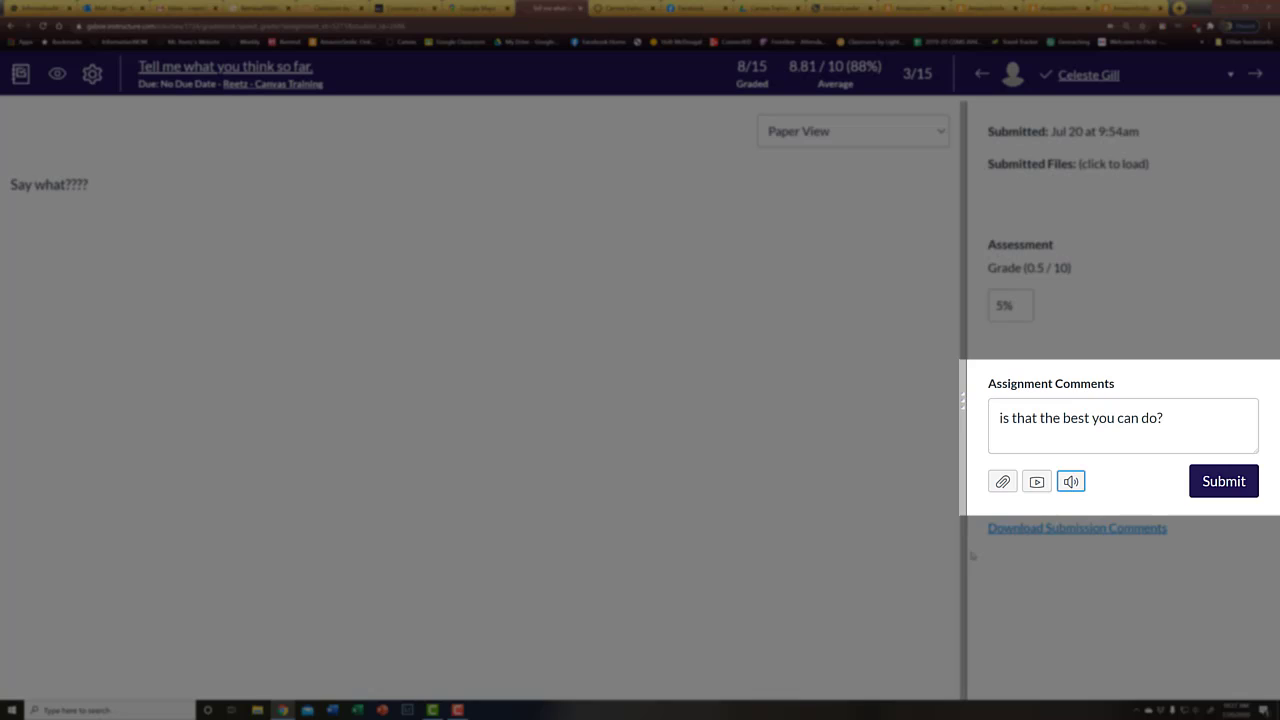
# Capitalize the first letter of the dictated comment and submit it to the student
pyautogui.moveTo(1003, 418); pyautogui.dragTo(990, 420)
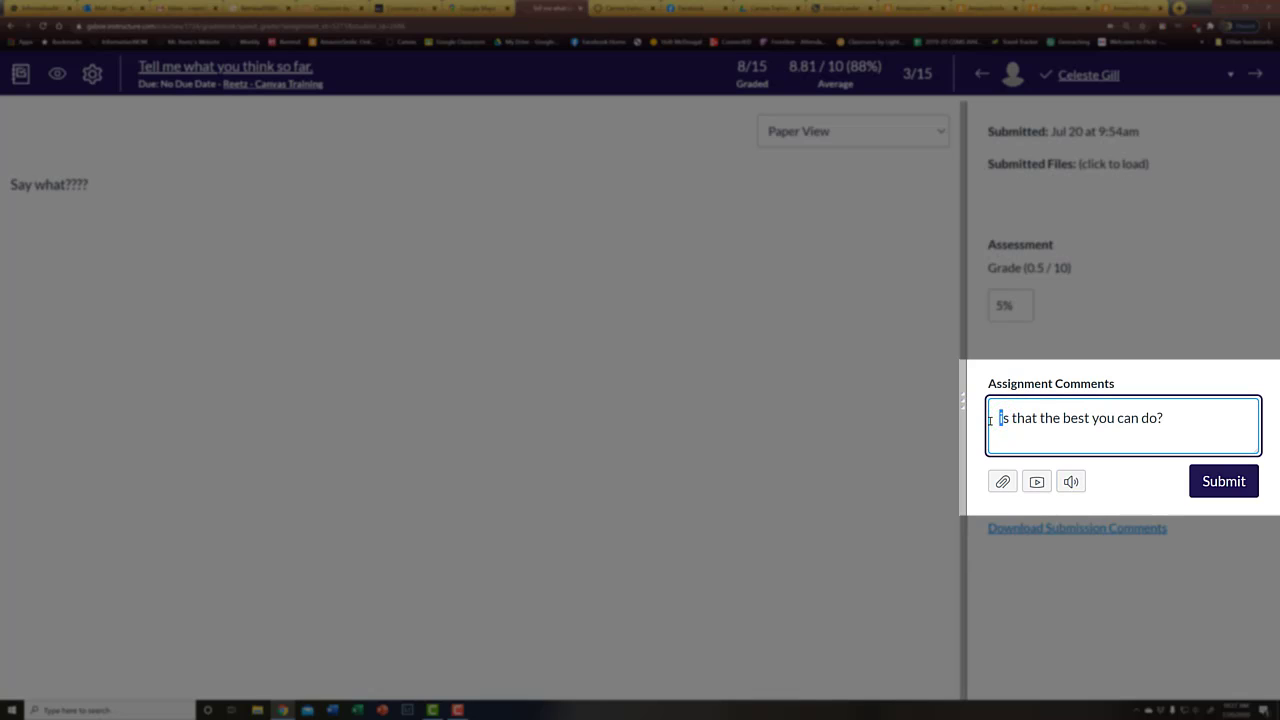
pyautogui.write('I')
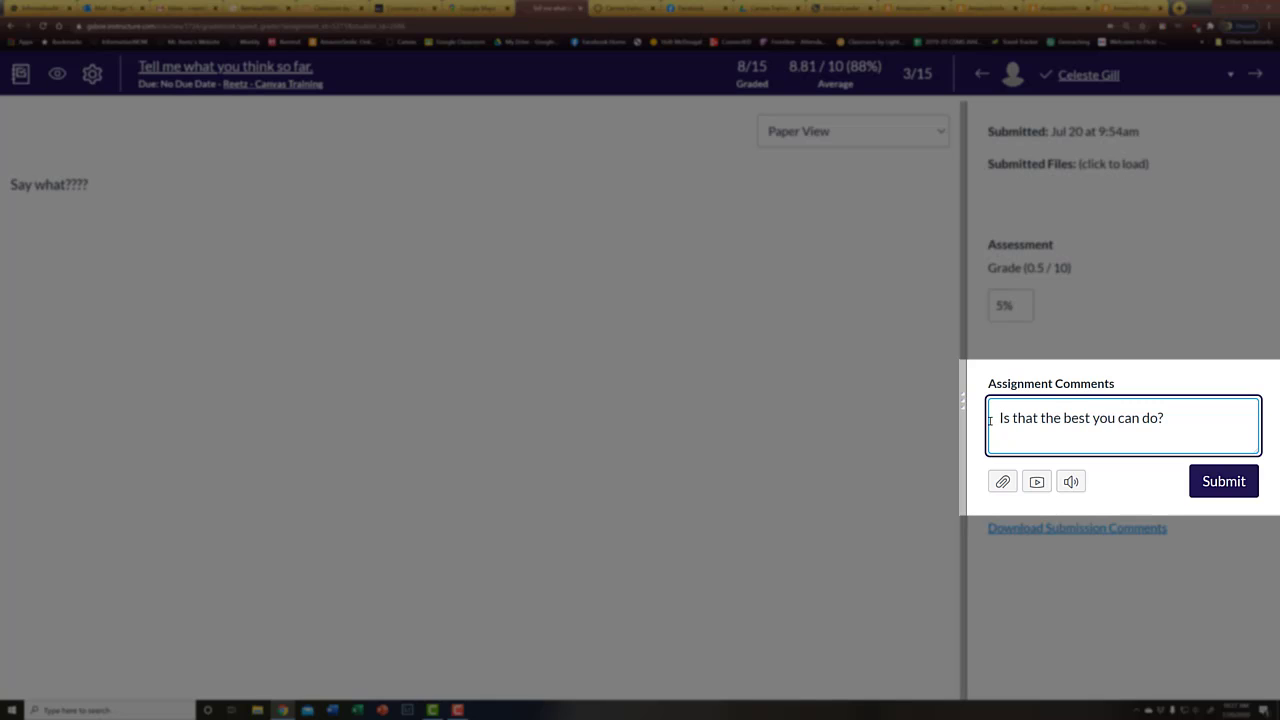
pyautogui.click(1227, 484)
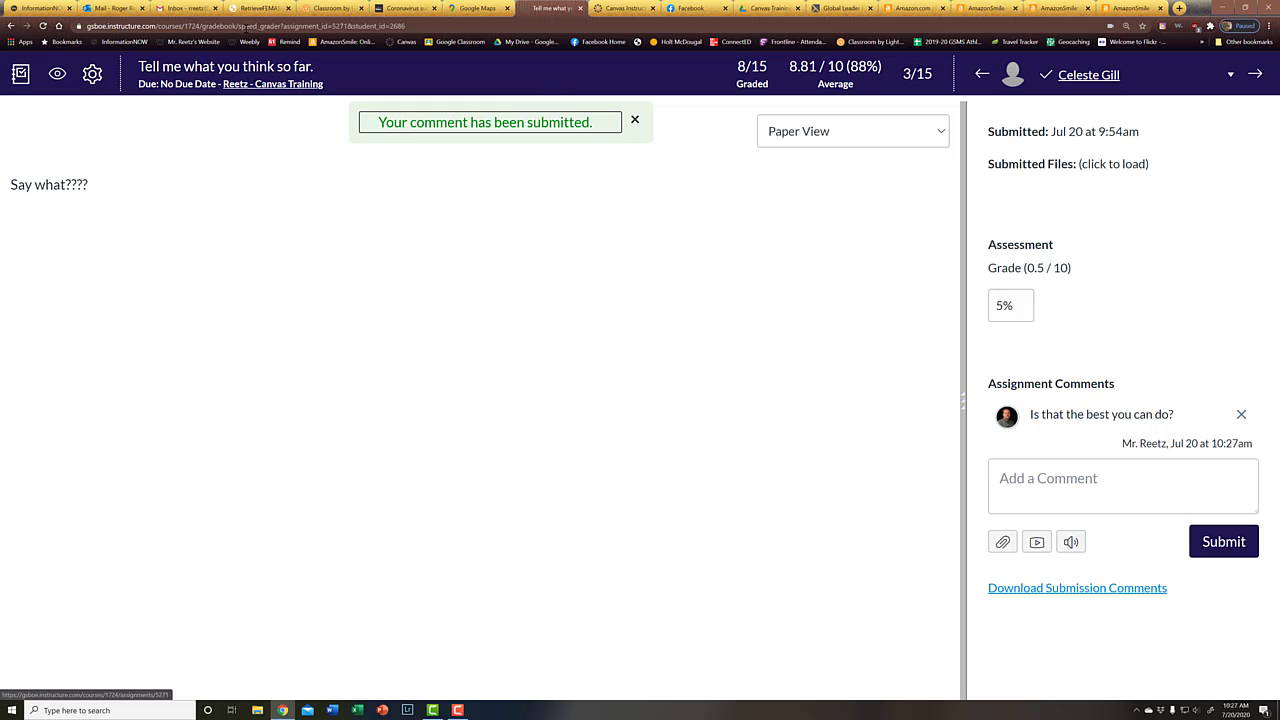
# Return to the Reetz - Canvas Training home page and open the sixth student's summary from the People roster
pyautogui.rightClick(11, 25)
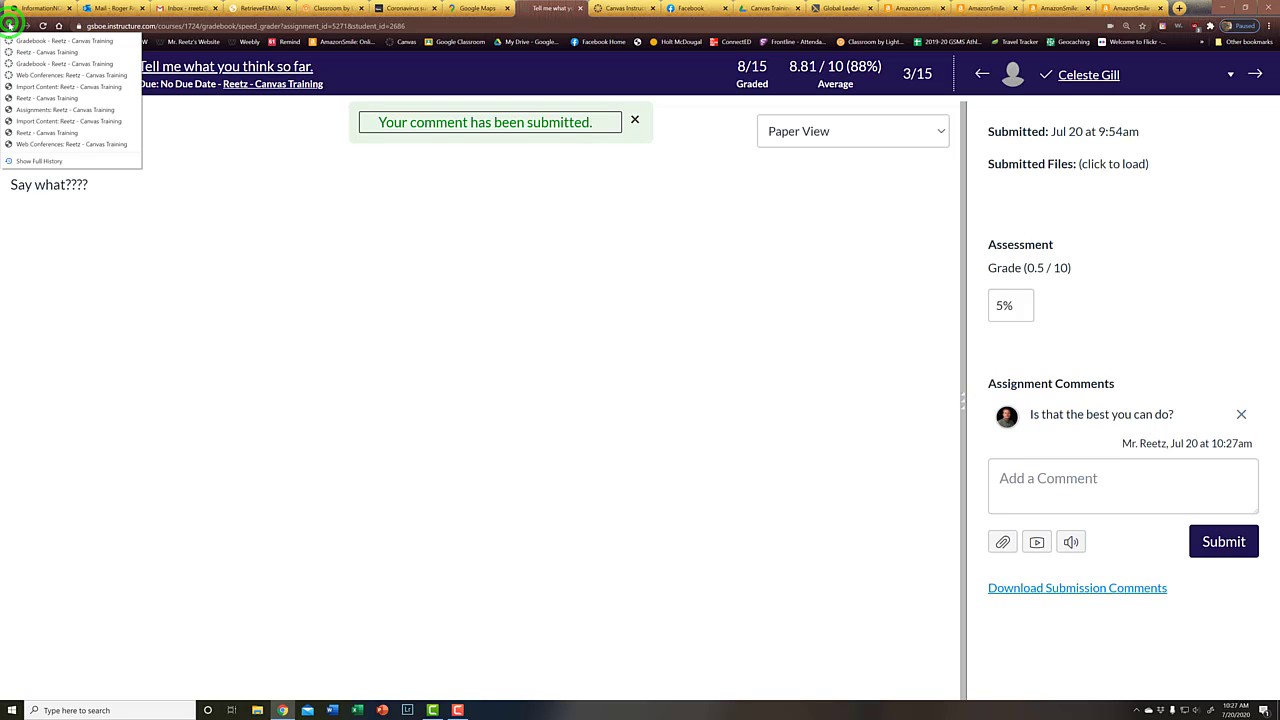
pyautogui.click(26, 132)
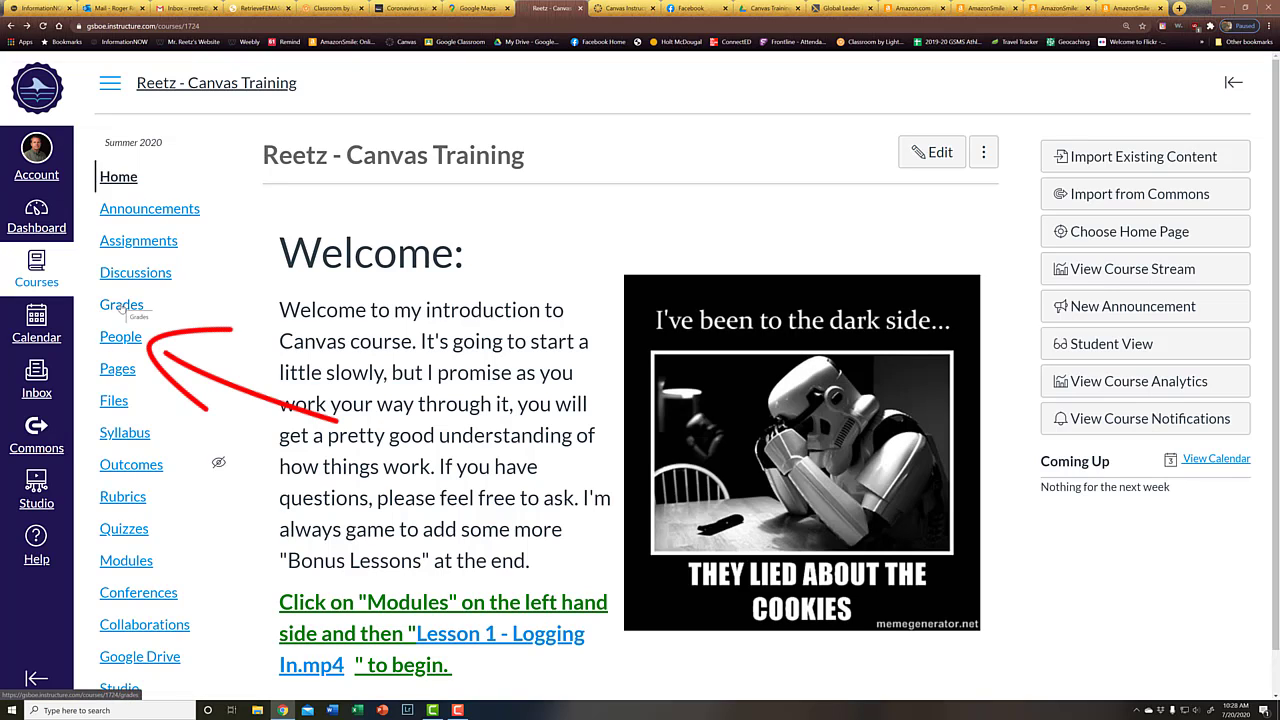
pyautogui.click(120, 340)
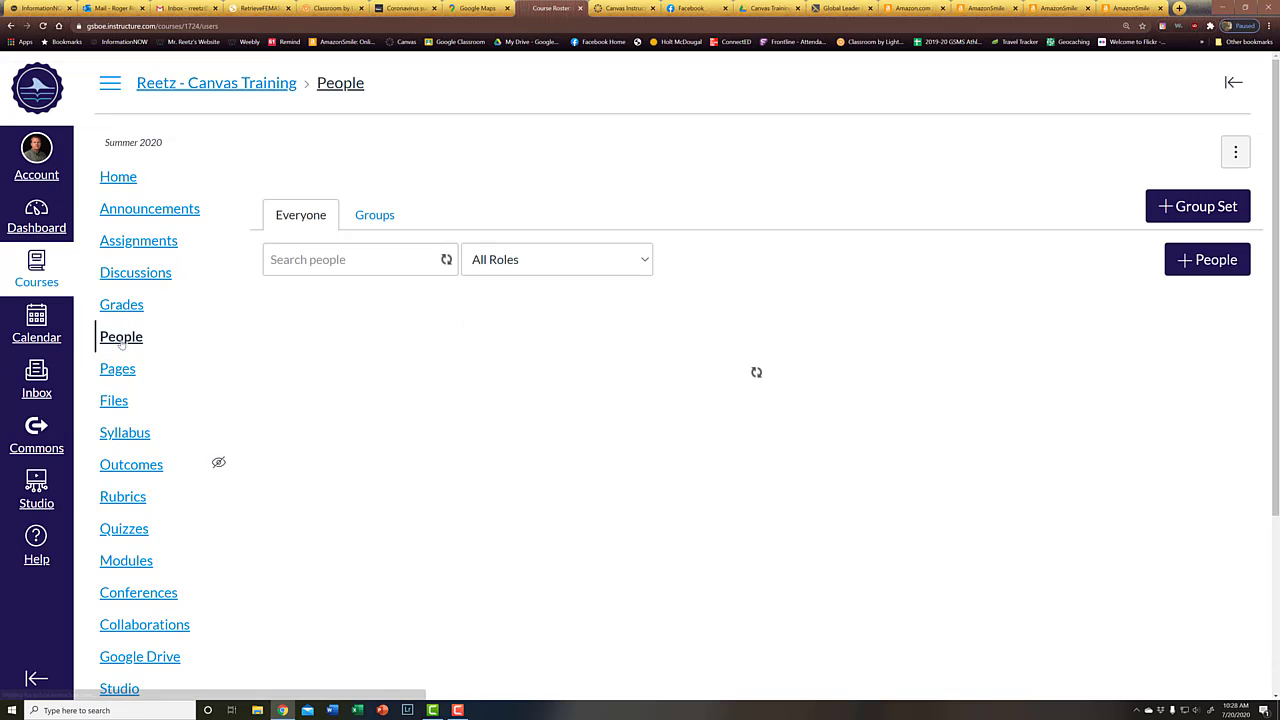
pyautogui.scroll(-2, 440, 330)
pyautogui.scroll(-2, 440, 330)
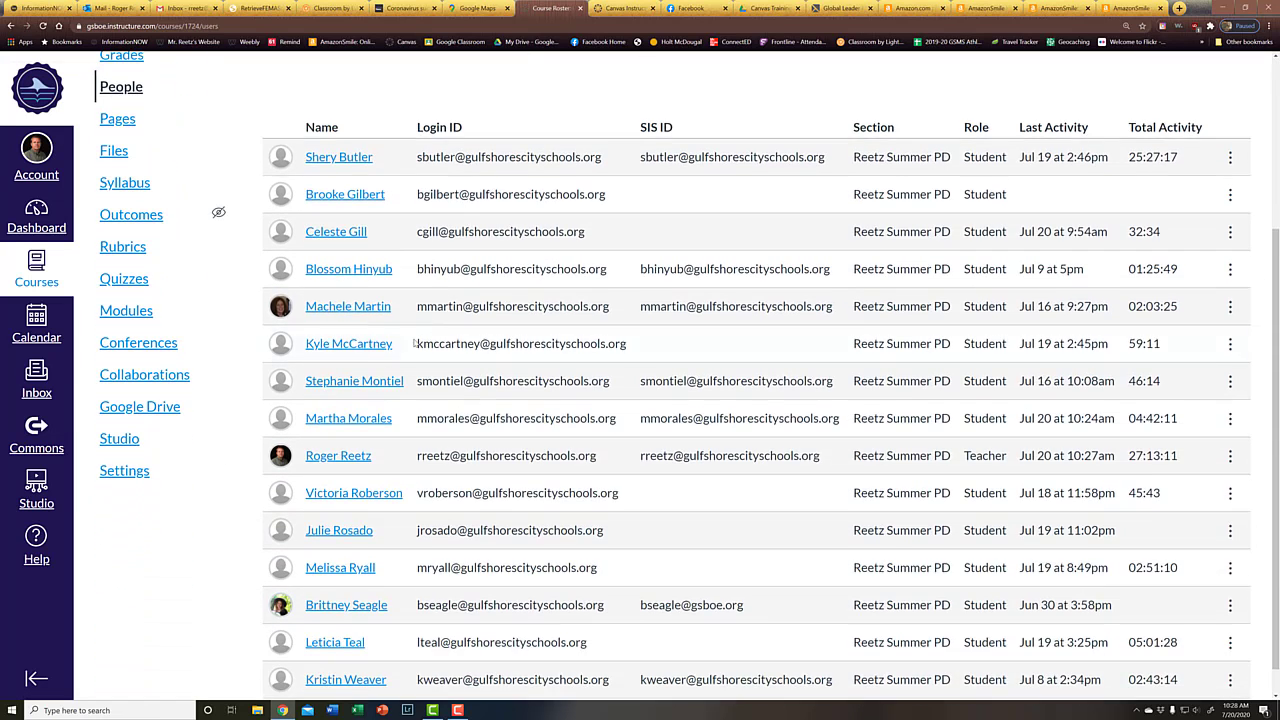
pyautogui.click(349, 344)
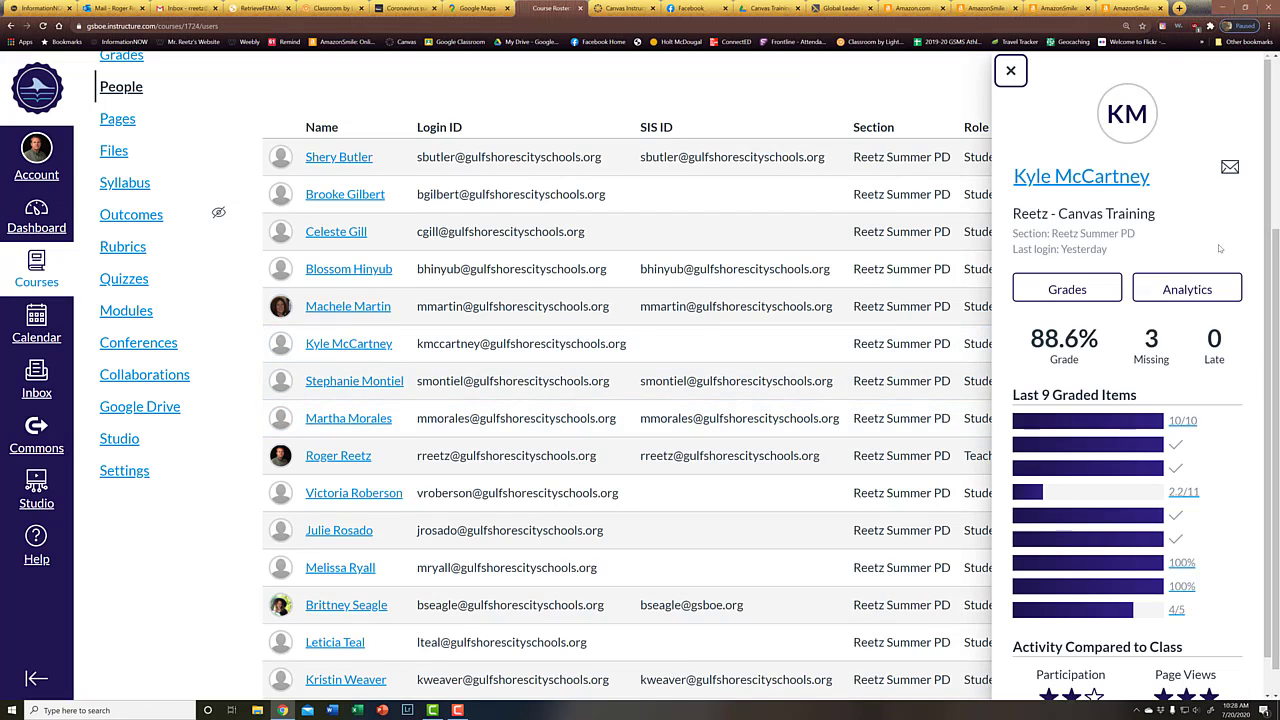
# From the student's last graded items, open the "Lesson 7 Question - Beach" submission and review its details and comments
pyautogui.moveTo(1116, 494)
pyautogui.scroll(-1, 1116, 497)
pyautogui.scroll(1, 1118, 494)
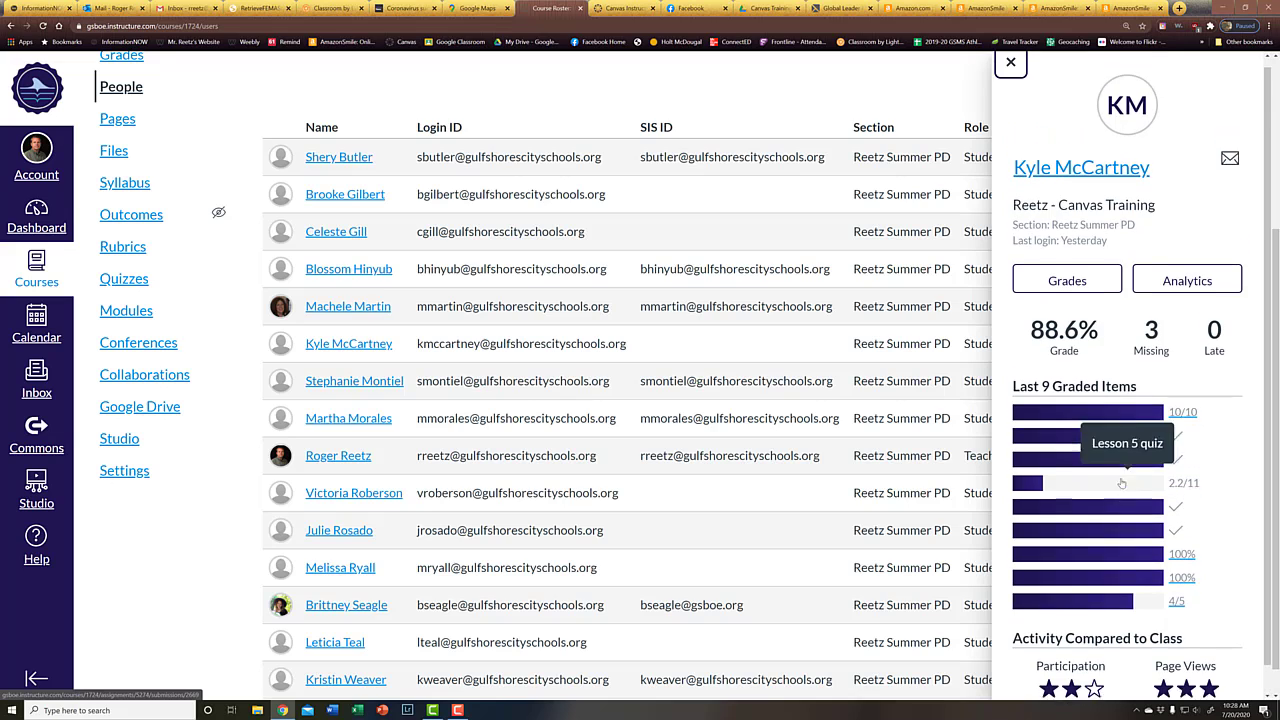
pyautogui.click(1082, 421)
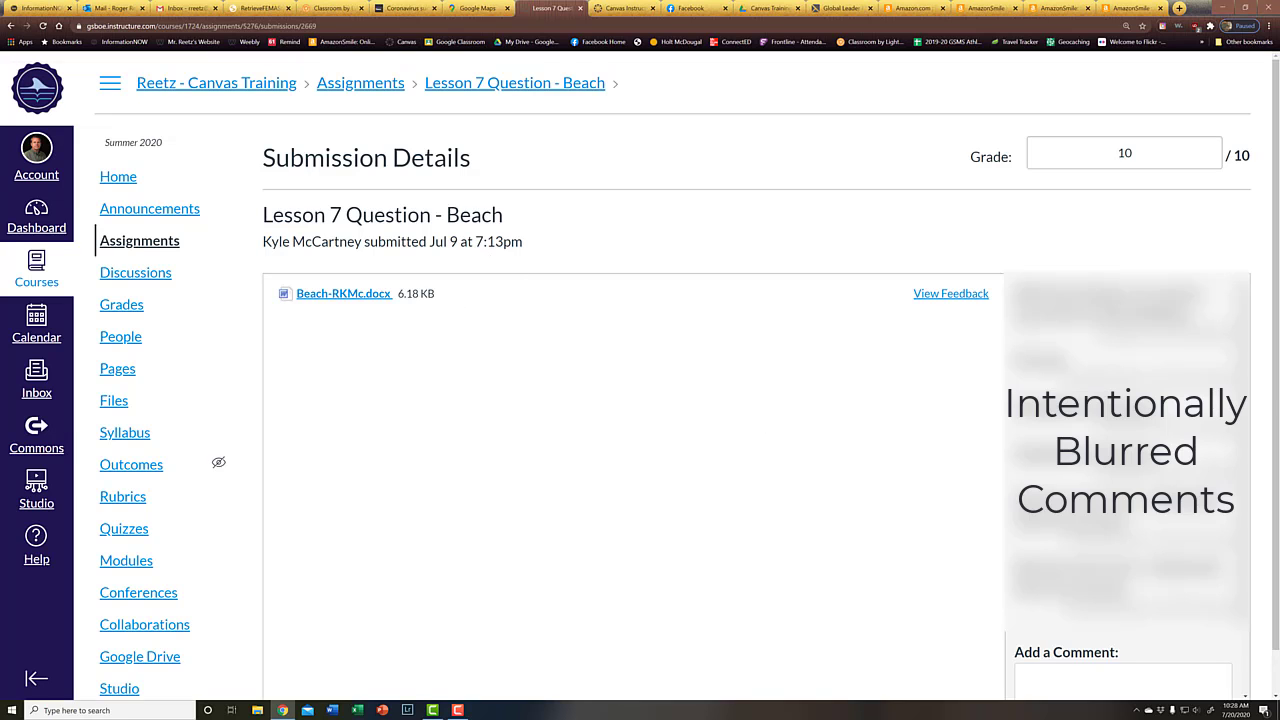
pyautogui.scroll(-2, 1124, 470)
pyautogui.scroll(2, 1124, 470)
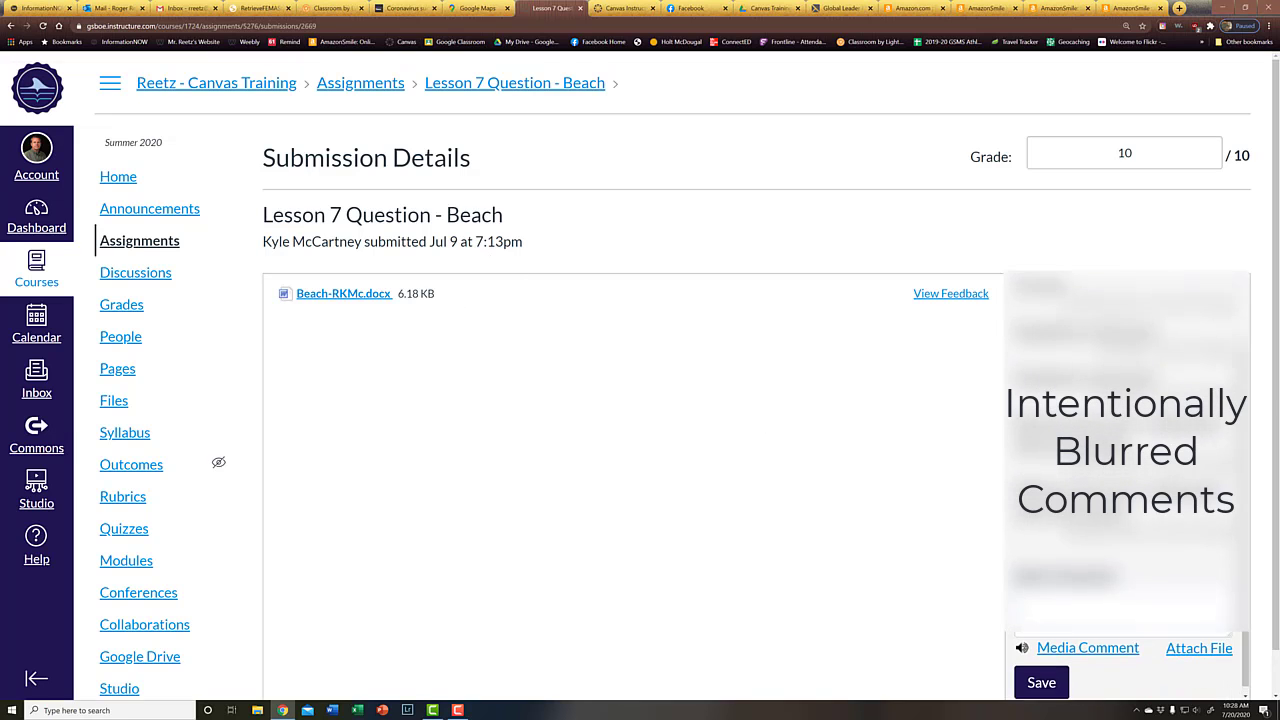
pyautogui.scroll(-1, 694, 434)
pyautogui.scroll(1, 663, 420)
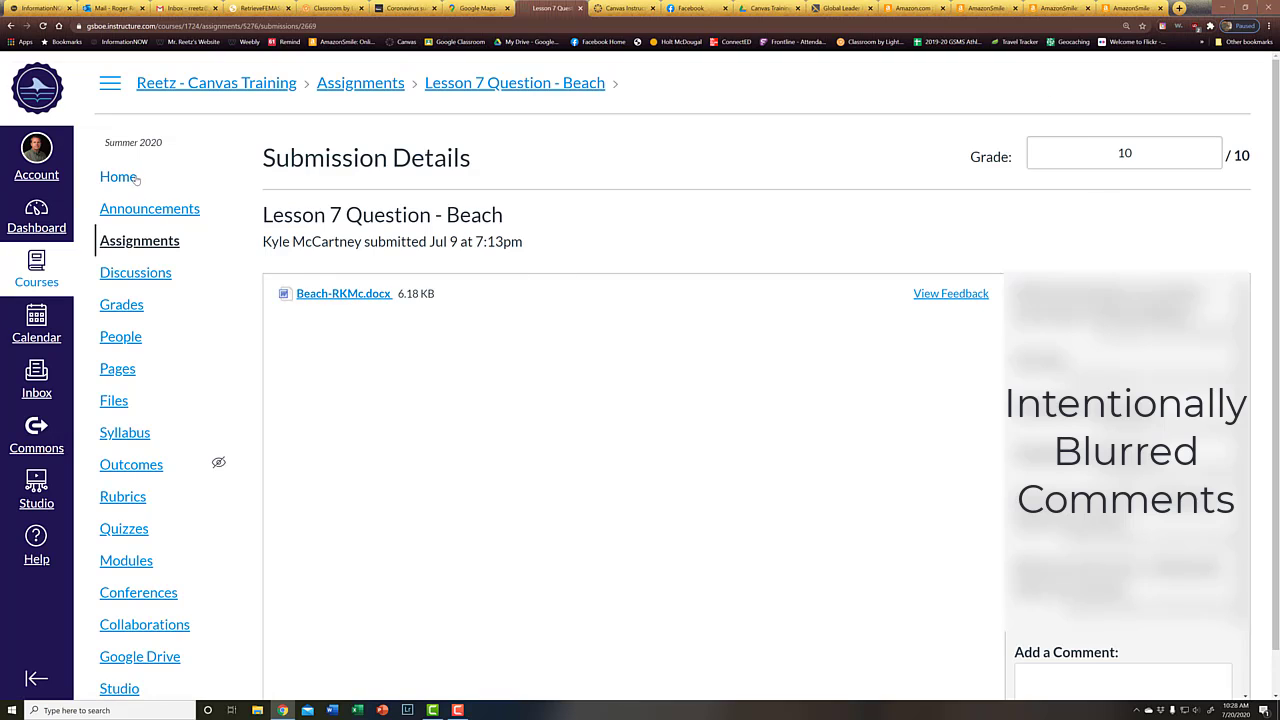
pyautogui.scroll(-1, 436, 305)
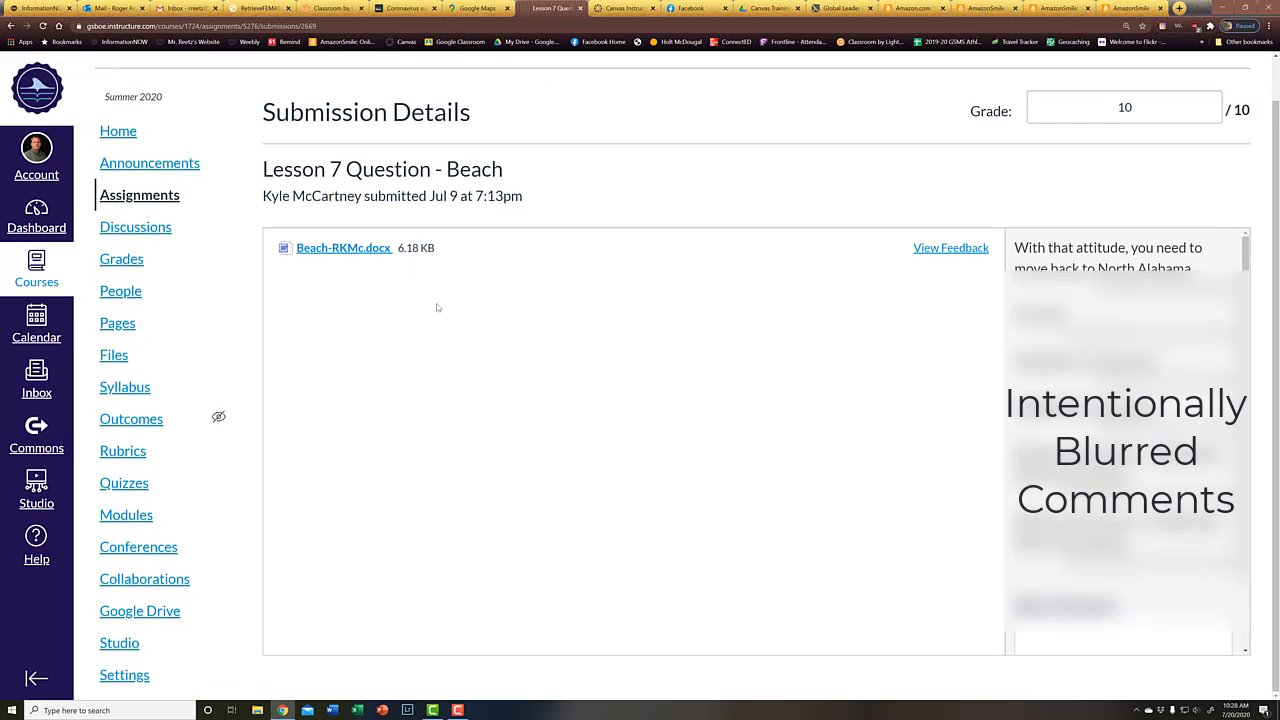
pyautogui.scroll(1, 436, 307)
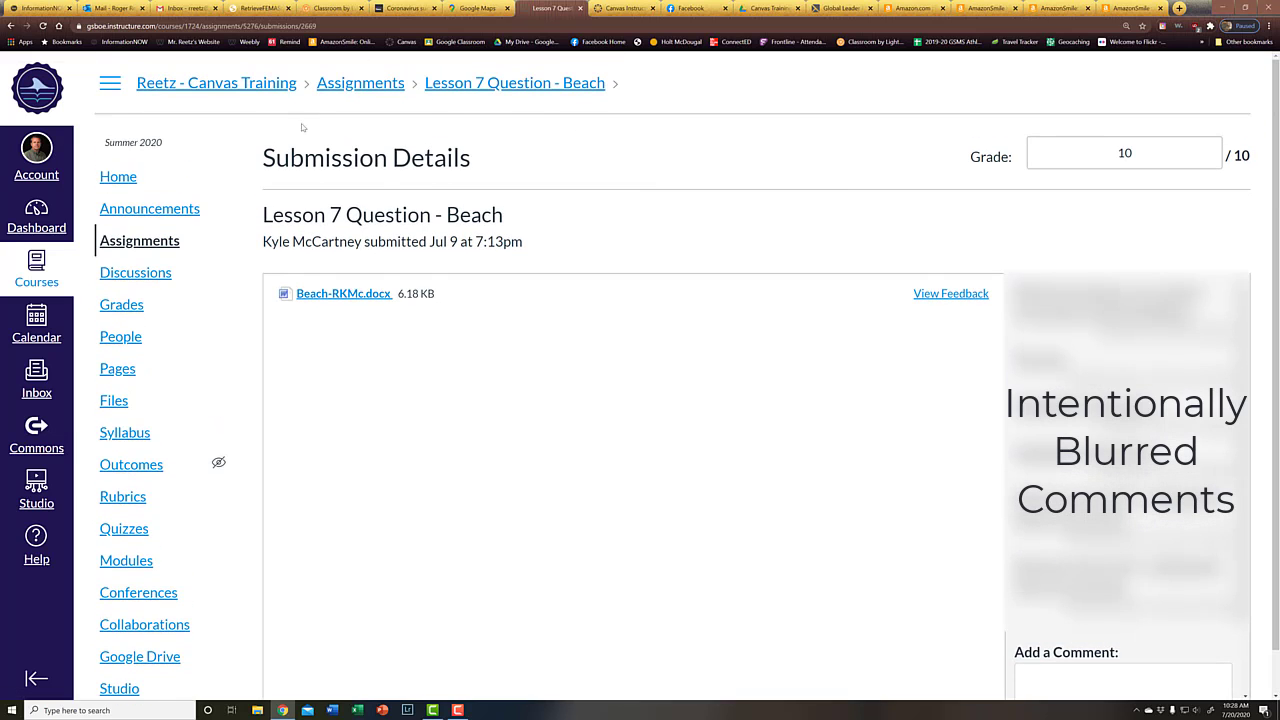
# Revisit the People roster and look through the course's modules, including Other Useful Things and Bonus Lessons
pyautogui.click(120, 336)
pyautogui.scroll(-5, 822, 311)
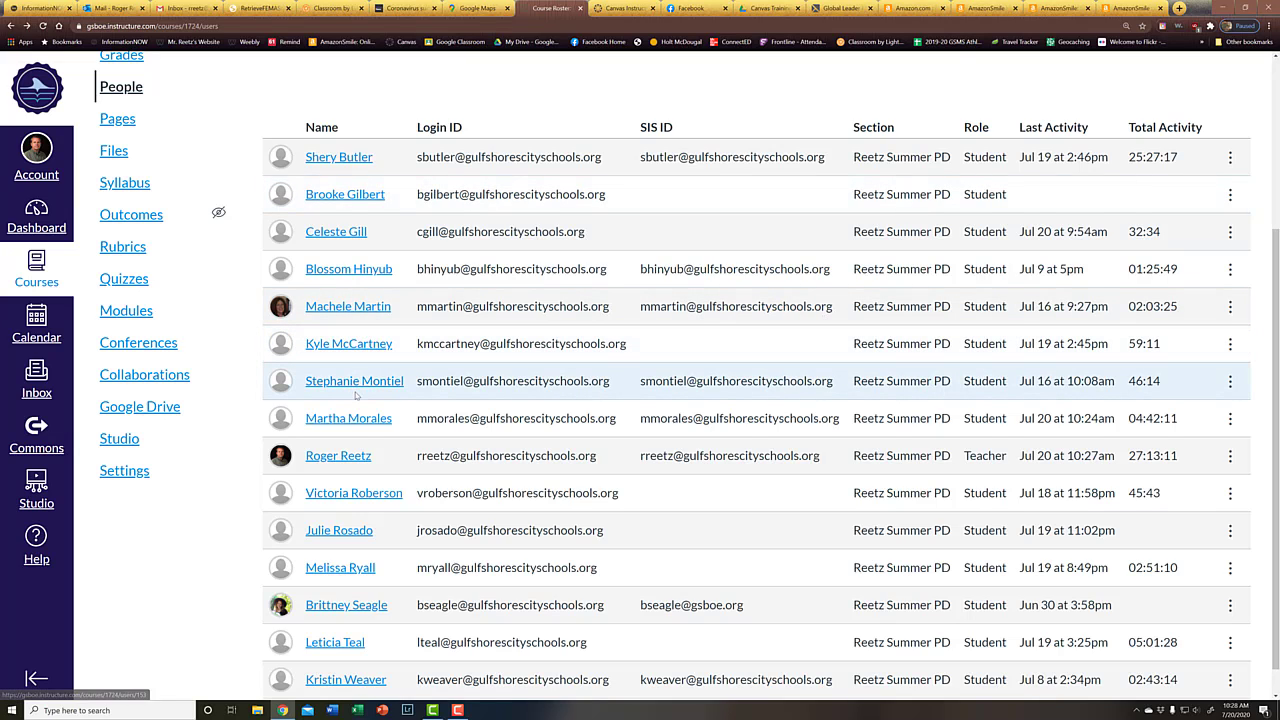
pyautogui.click(133, 310)
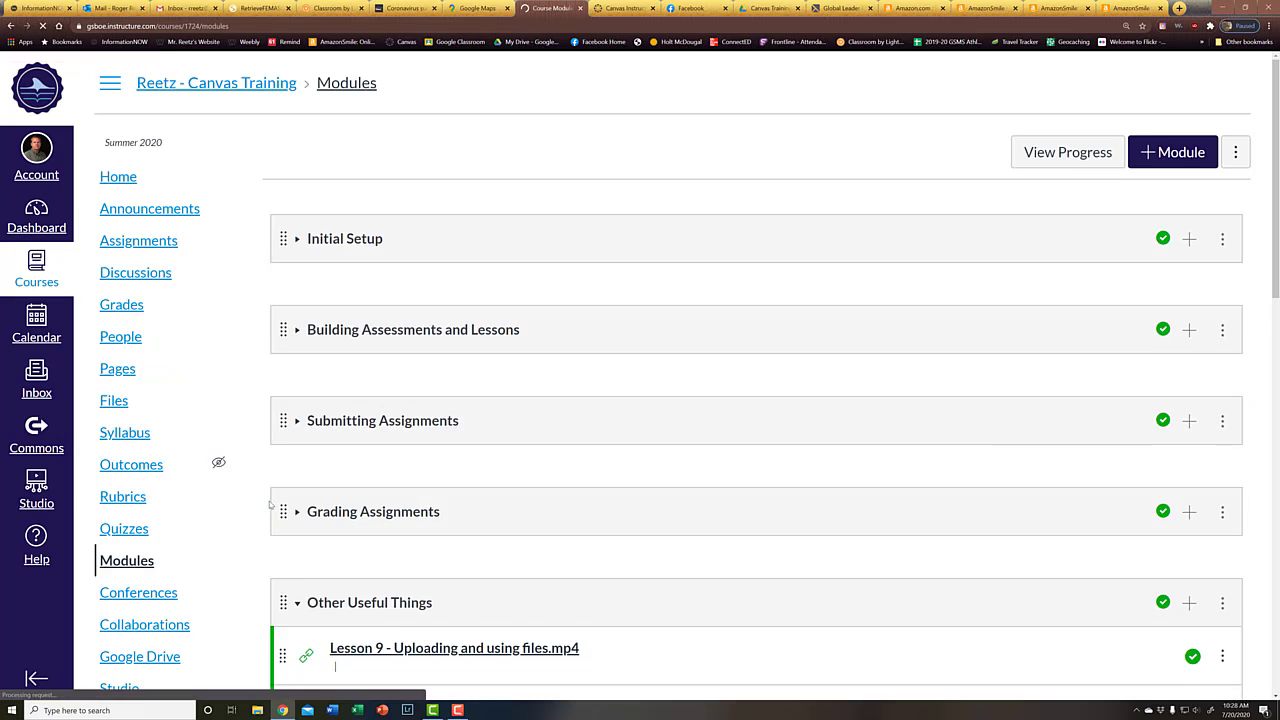
pyautogui.scroll(-5, 334, 458)
pyautogui.scroll(-1, 334, 458)
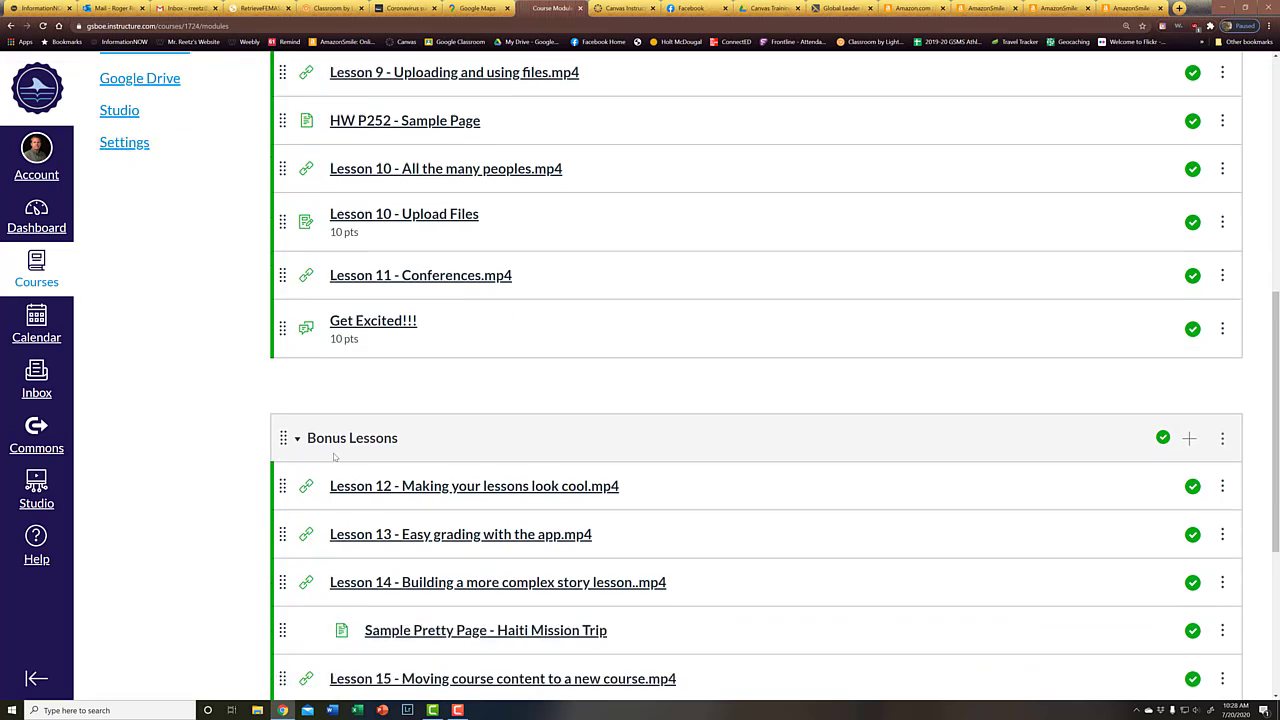
pyautogui.scroll(4, 334, 458)
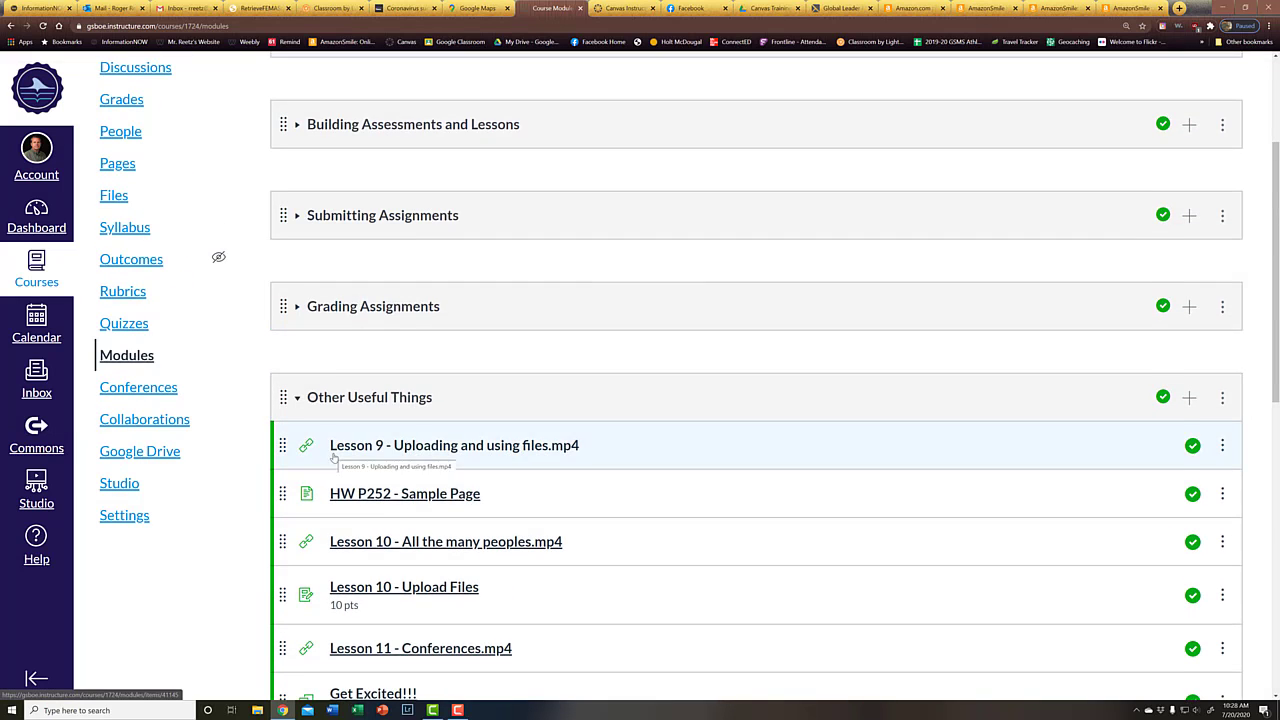
# Look over the contents of the Submitting Assignments and Grading Assignments modules, collapsing each one again
pyautogui.scroll(3, 334, 458)
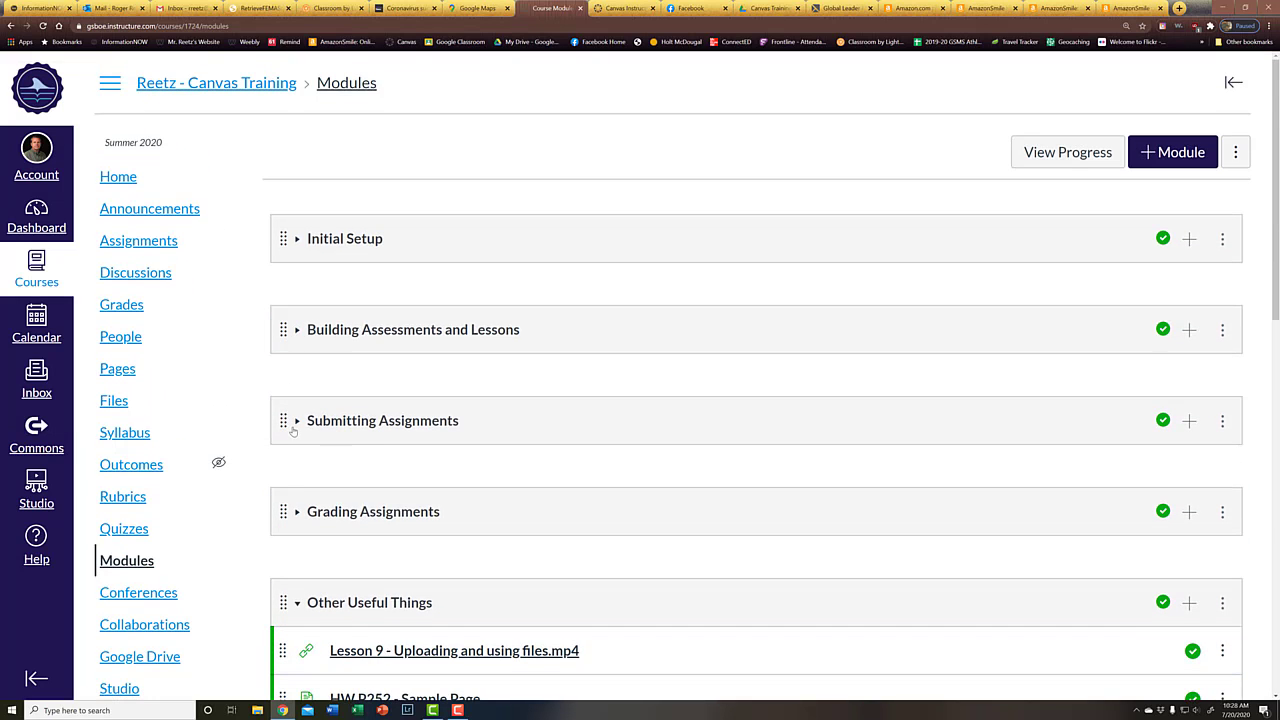
pyautogui.click(297, 421)
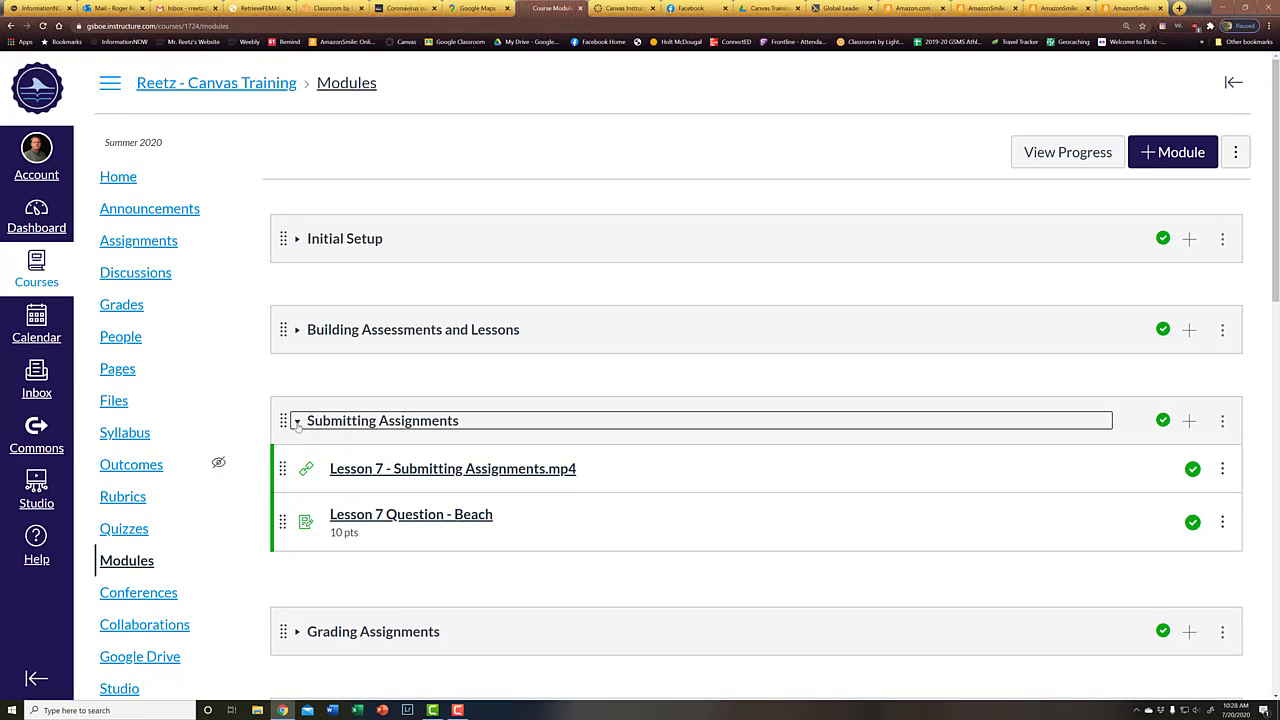
pyautogui.click(297, 421)
pyautogui.click(296, 512)
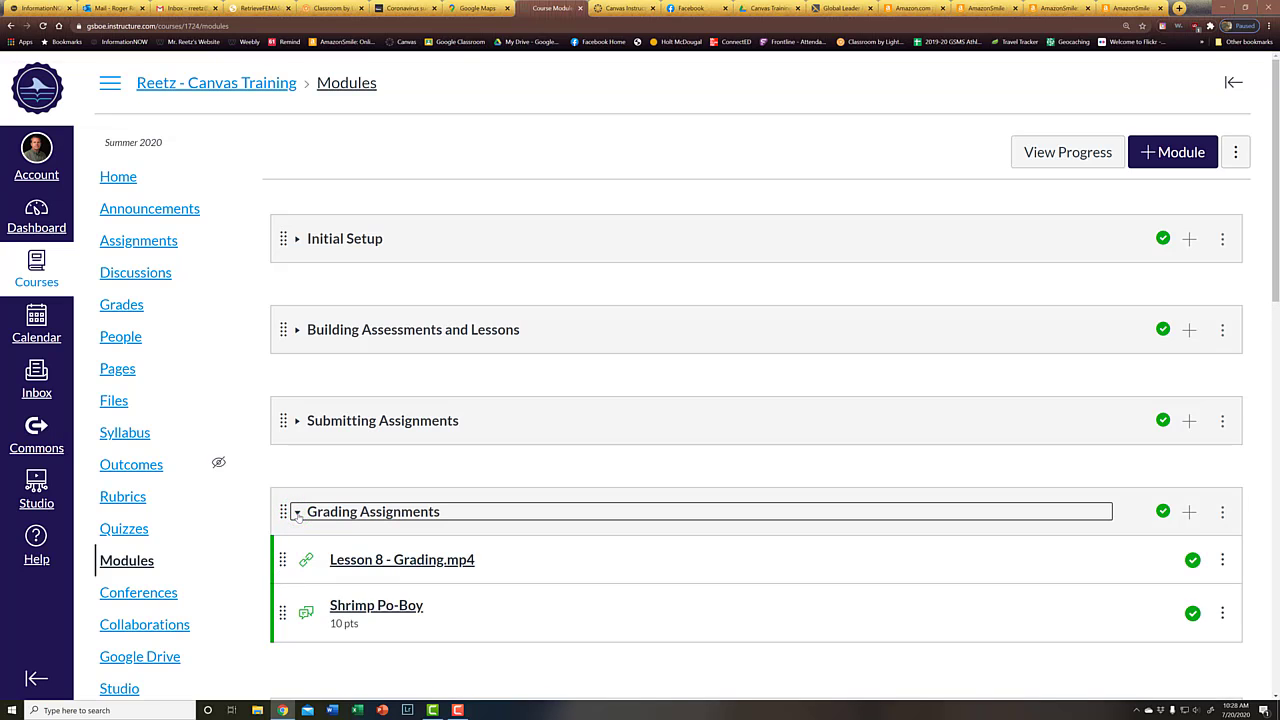
pyautogui.click(297, 512)
# Open the Lesson 5 Quiz Photo assignment from the Building Assessments and Lessons module and review its details
pyautogui.click(297, 329)
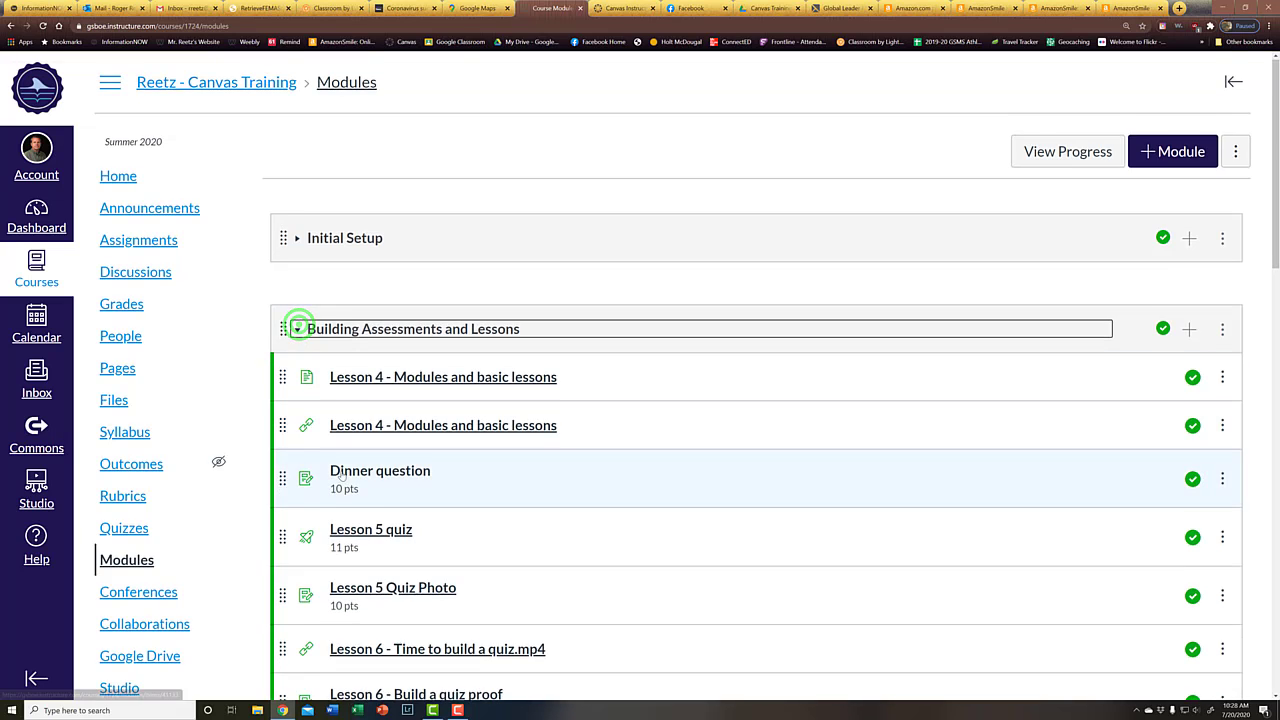
pyautogui.scroll(-3, 341, 476)
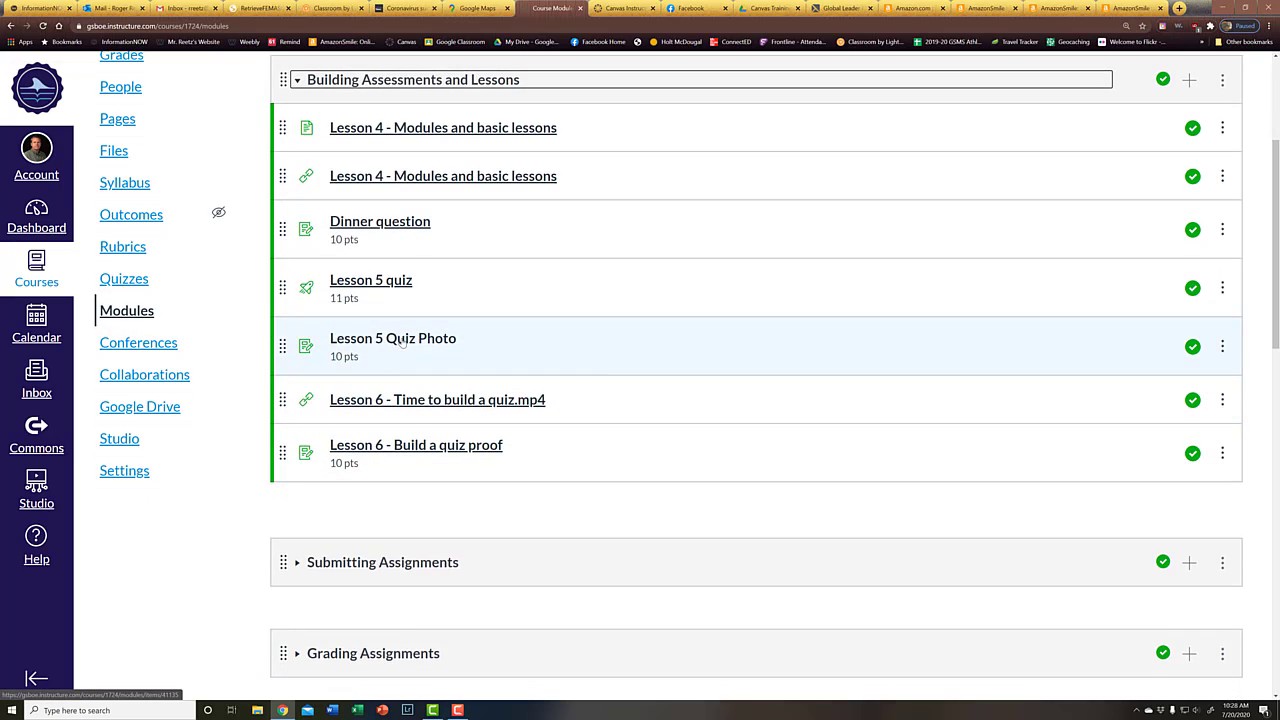
pyautogui.click(400, 341)
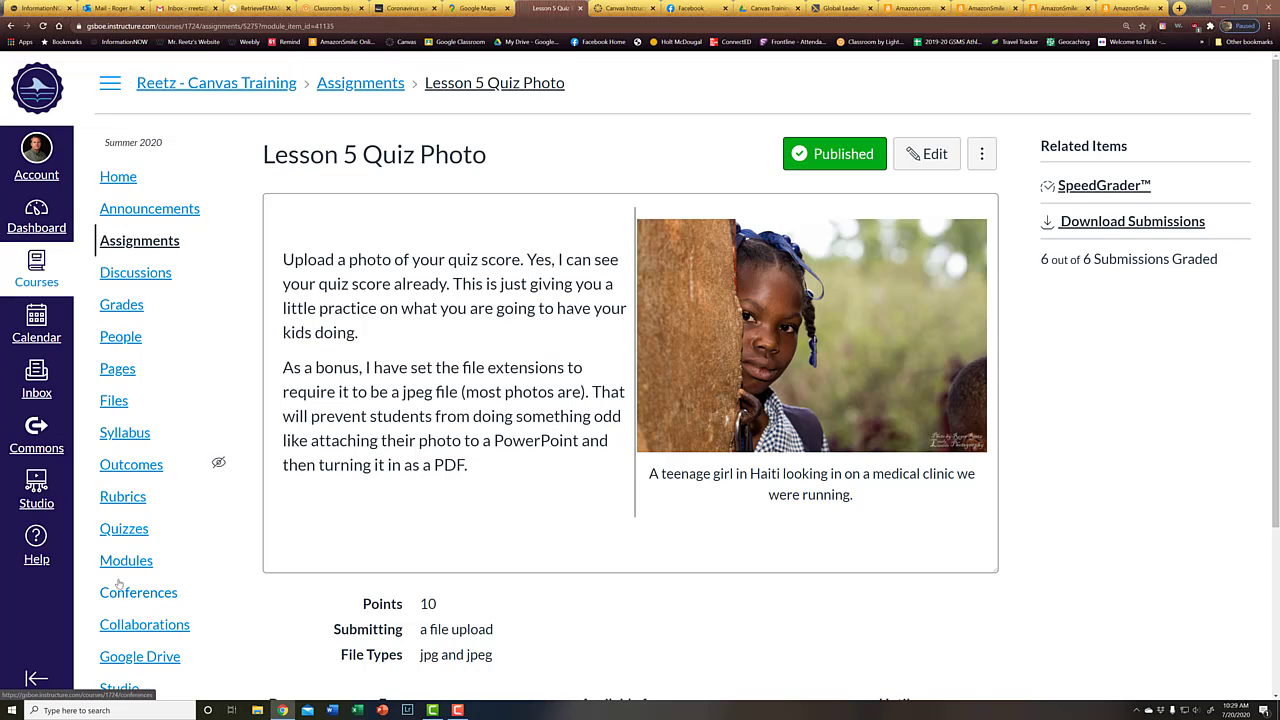
pyautogui.scroll(-1, 120, 543)
pyautogui.scroll(-2, 120, 543)
pyautogui.scroll(3, 120, 543)
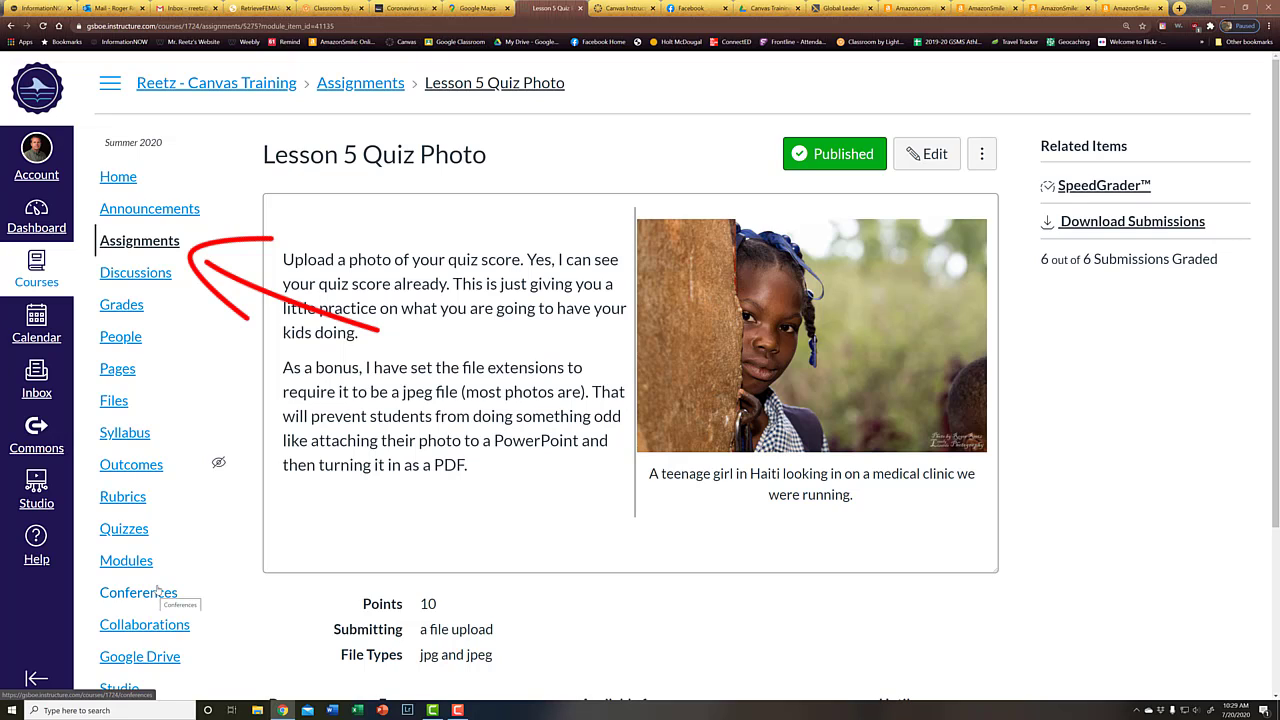
# Find Lesson 5 Quiz Photo through the course's Assignments list in a separate tab, checking the Quizzes and HW/CW groups, and close that tab
pyautogui.keyDown('ctrl'); pyautogui.click(131, 255); pyautogui.keyUp('ctrl')
pyautogui.click(585, 8)
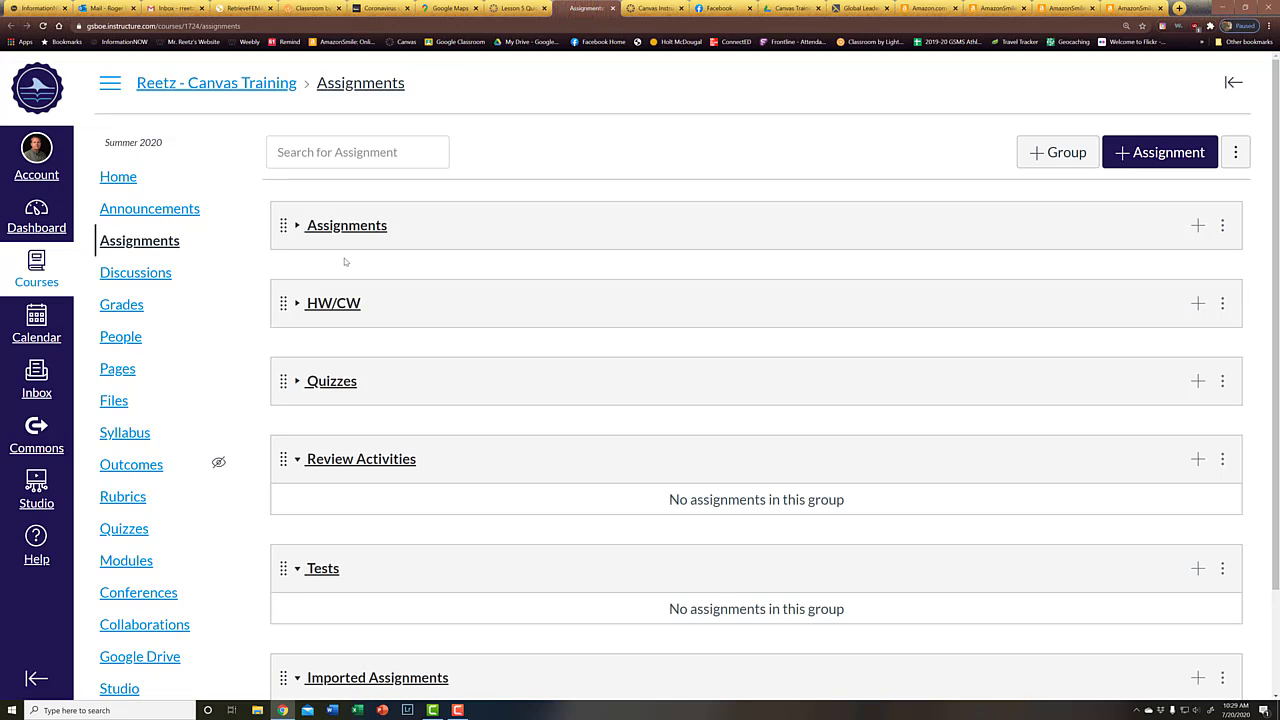
pyautogui.click(297, 382)
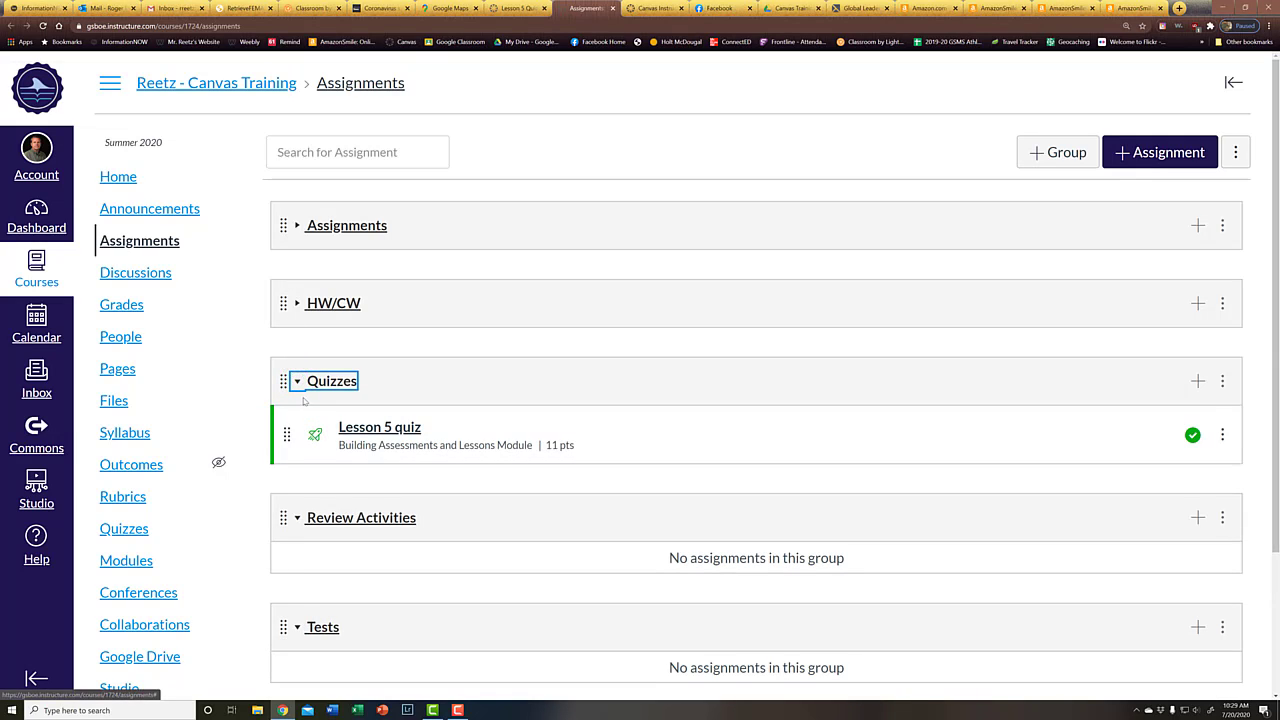
pyautogui.click(295, 380)
pyautogui.click(296, 302)
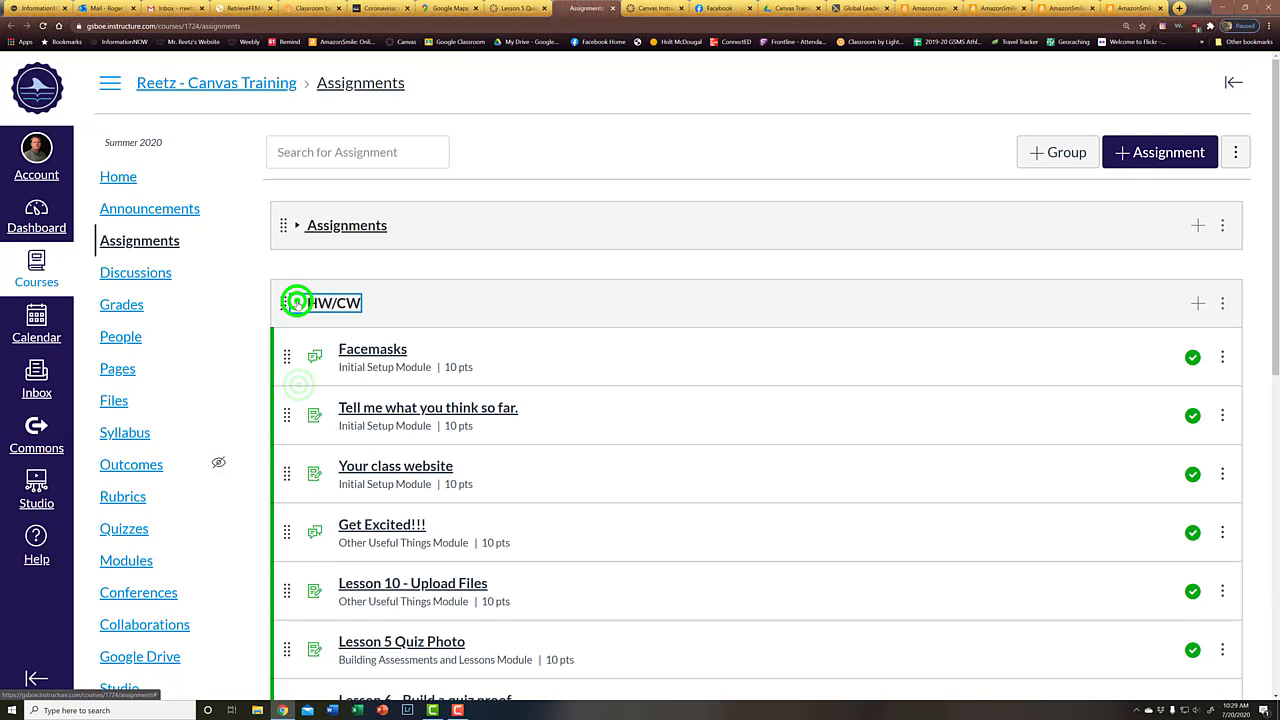
pyautogui.scroll(-2, 340, 380)
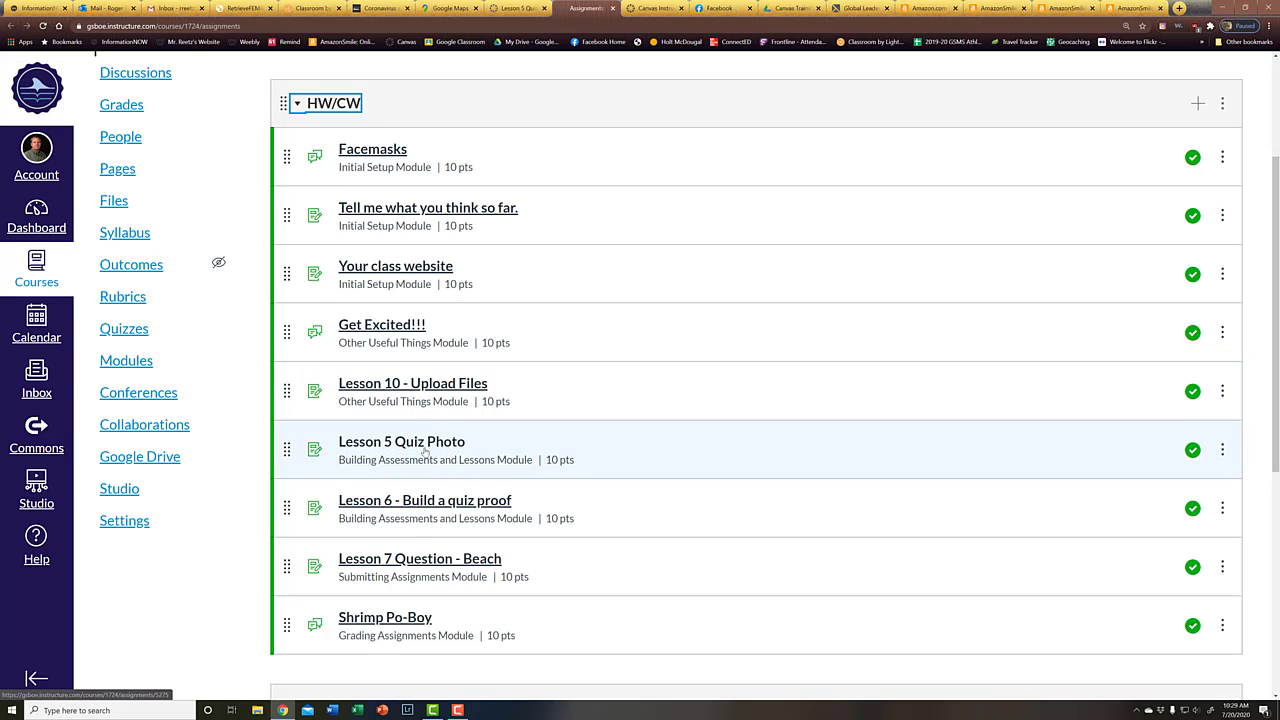
pyautogui.click(423, 443)
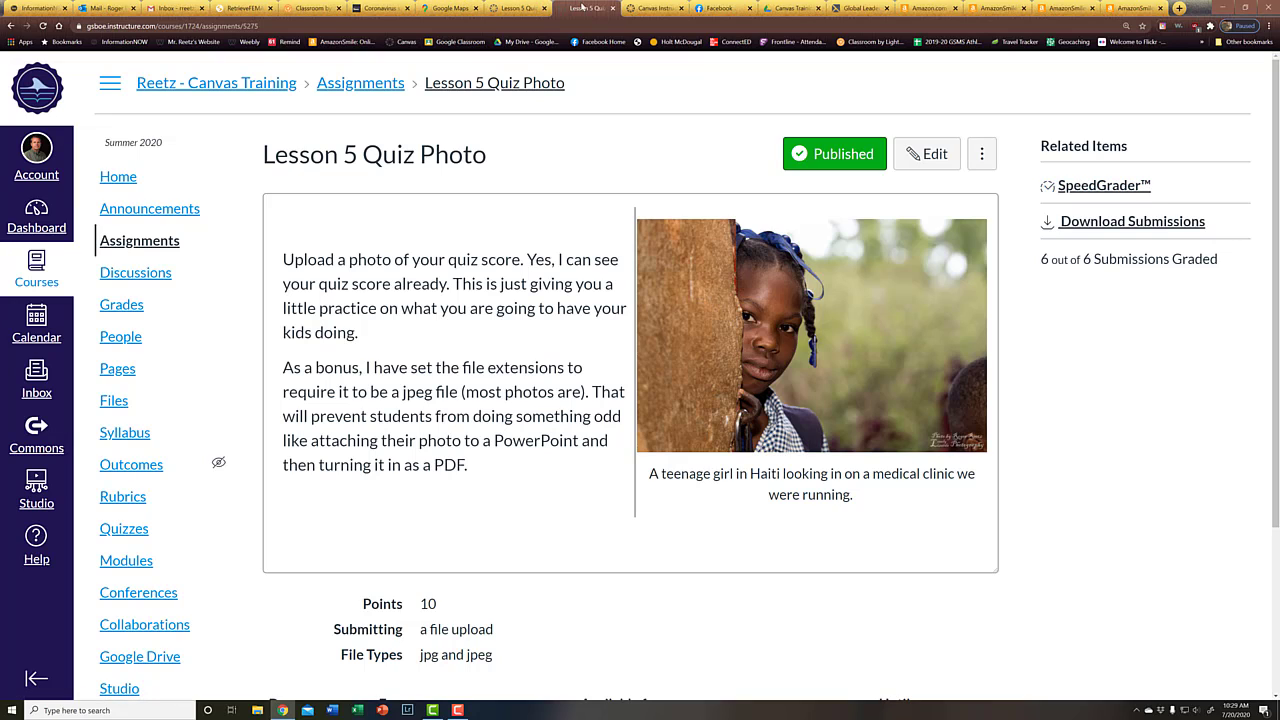
pyautogui.hotkey('ctrl', 'w')
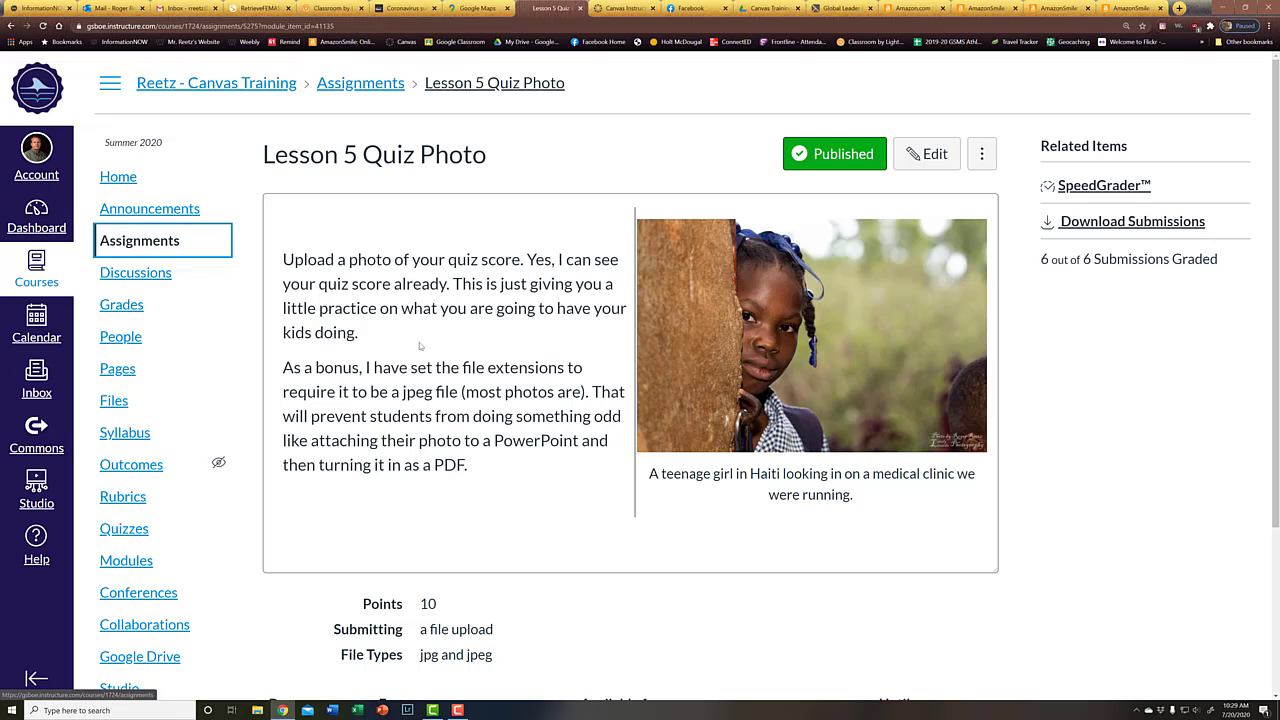
# Open Lesson 5 Quiz Photo in SpeedGrader and delete the red smiley-face drawing from the first student's submission
pyautogui.click(1113, 186)
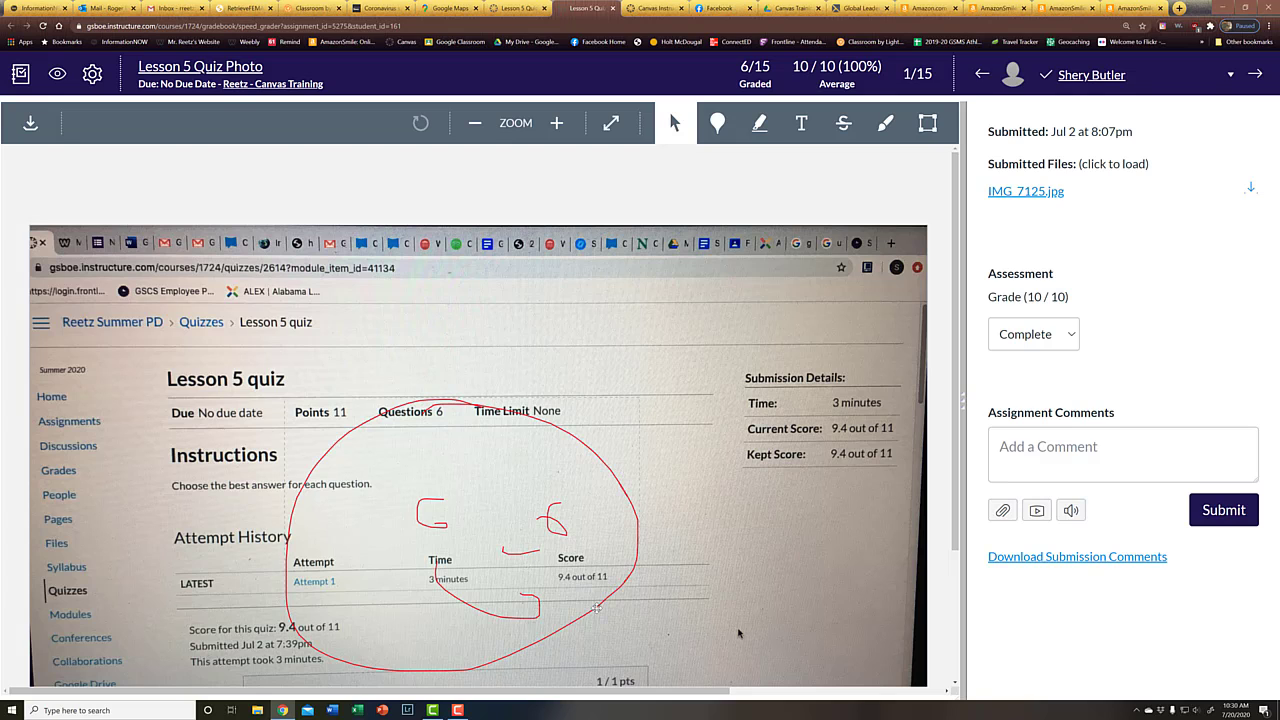
pyautogui.moveTo(598, 608)
pyautogui.mouseDown()
pyautogui.moveTo(642, 610)
pyautogui.moveTo(642, 596)
pyautogui.moveTo(533, 506)
pyautogui.moveTo(568, 570)
pyautogui.mouseUp()
pyautogui.click(269, 340)
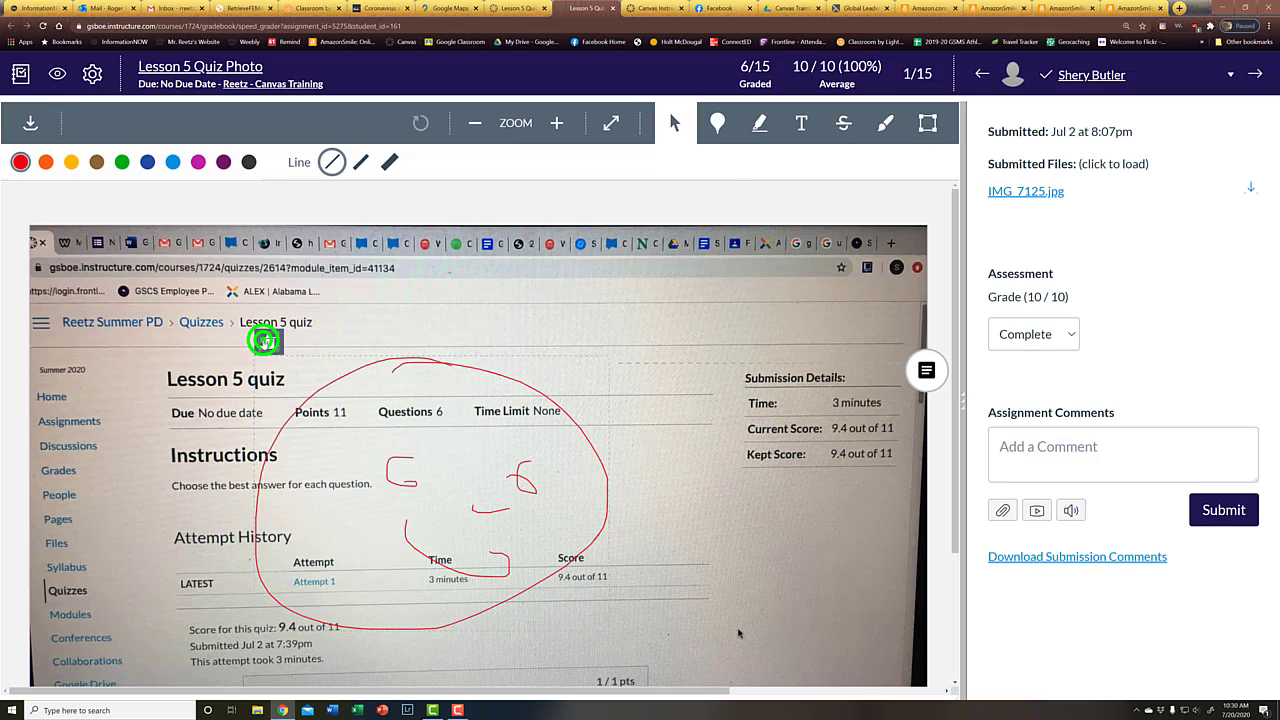
pyautogui.click(384, 250)
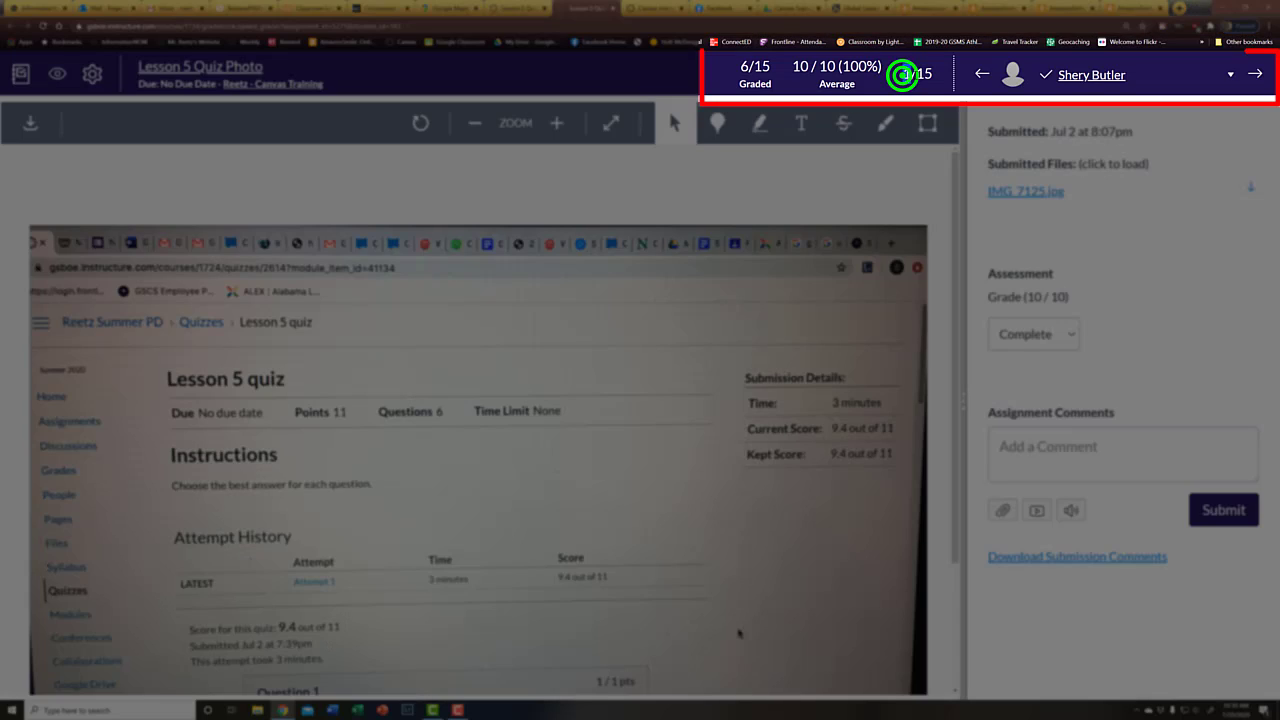
# Examine the current student's position and the number of graded submissions in the SpeedGrader header
pyautogui.tripleClick(904, 75)
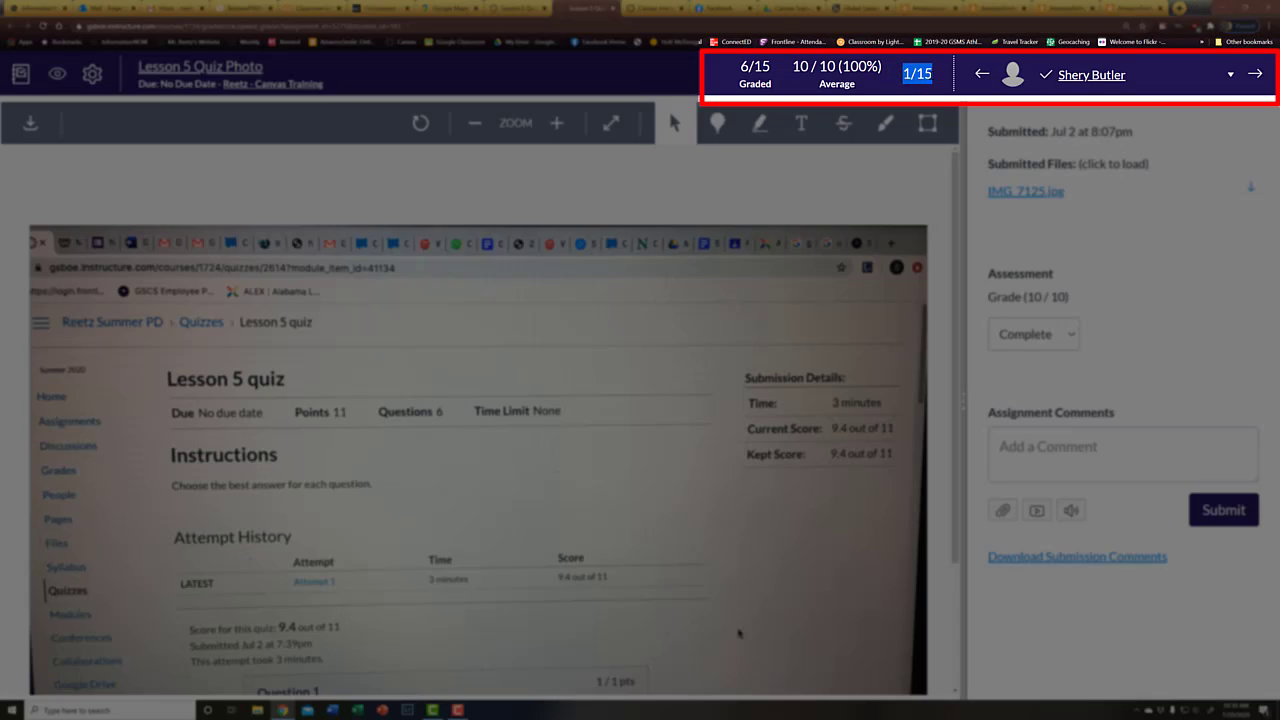
pyautogui.moveTo(734, 67); pyautogui.dragTo(773, 69)
pyautogui.click(770, 66)
# Step backward through the students' submissions, and return forward past the first student to the second one
pyautogui.click(981, 75)
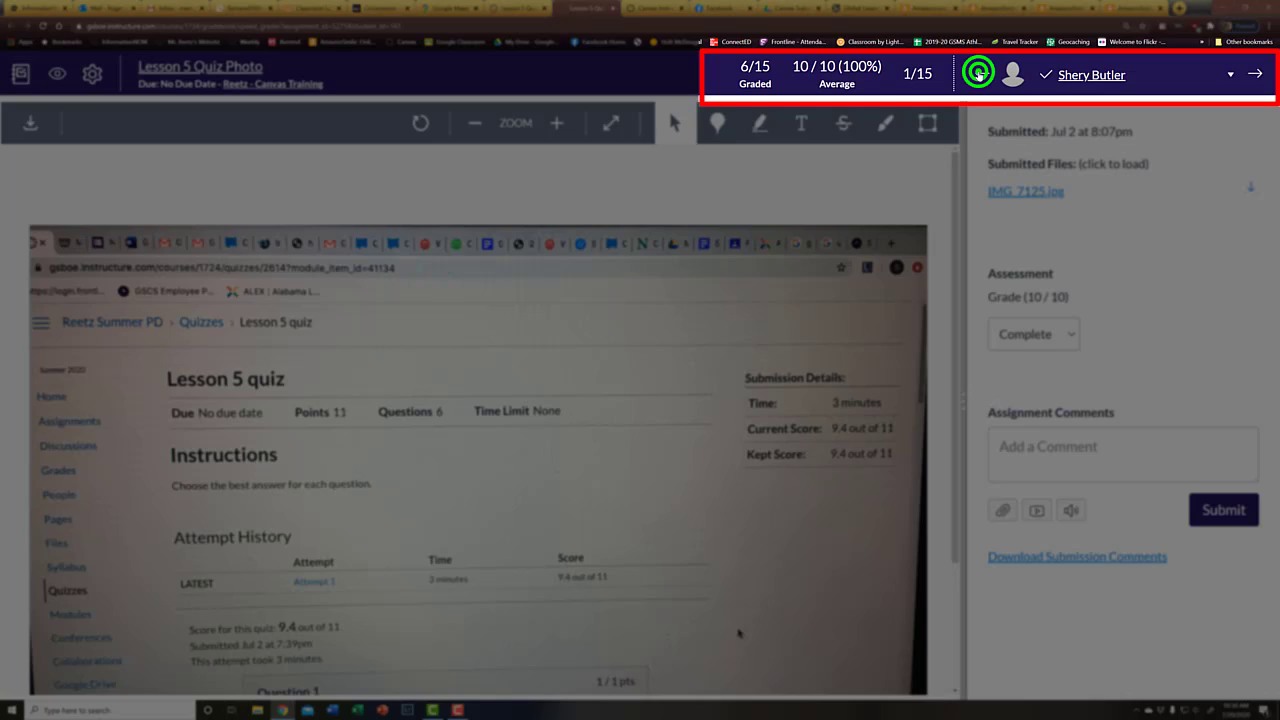
pyautogui.click(981, 75)
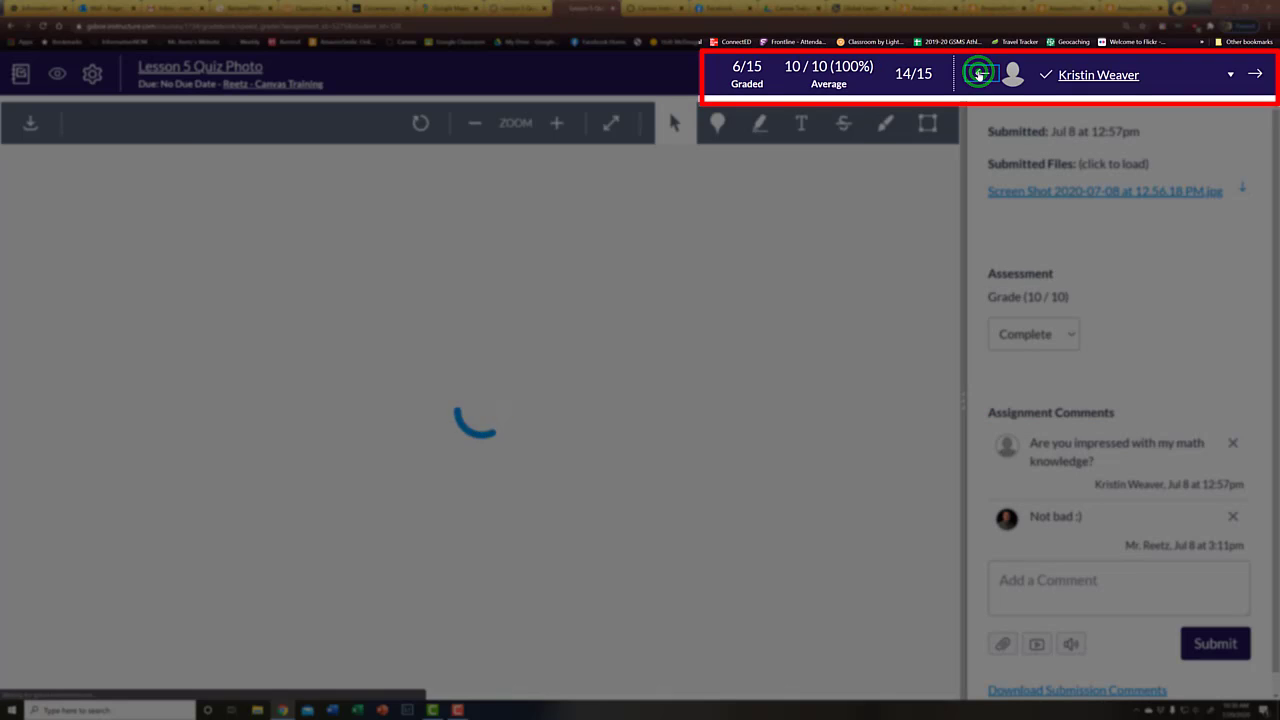
pyautogui.click(1257, 73)
pyautogui.click(1257, 73)
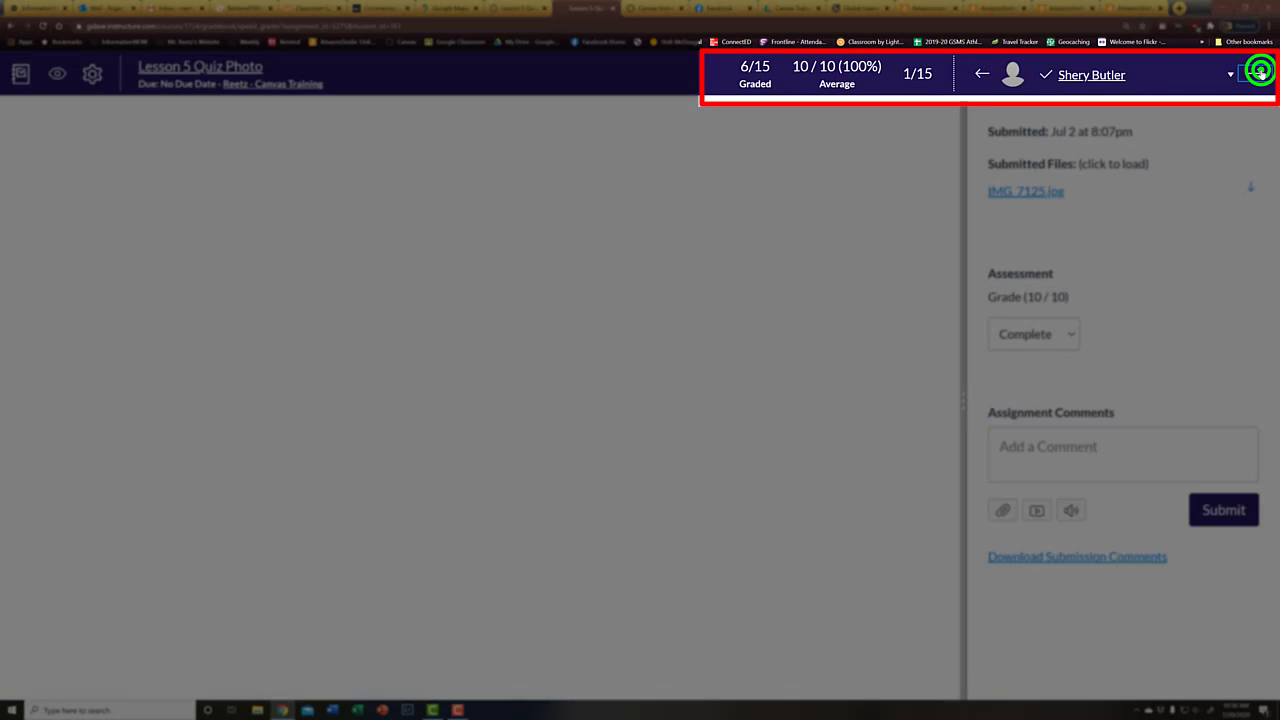
pyautogui.click(1257, 73)
# Examine the full SpeedGrader student list to see which students have graded submissions, and close the list
pyautogui.click(1230, 77)
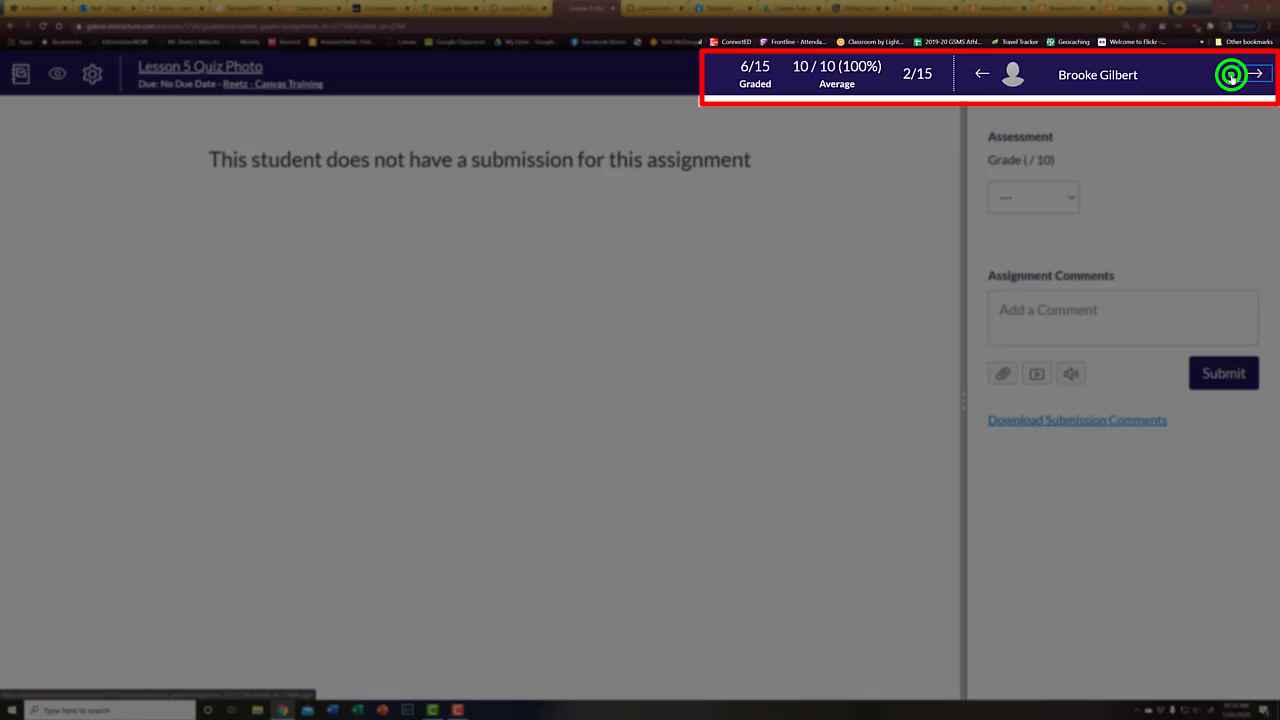
pyautogui.scroll(-1, 1092, 210)
pyautogui.scroll(-5, 1091, 209)
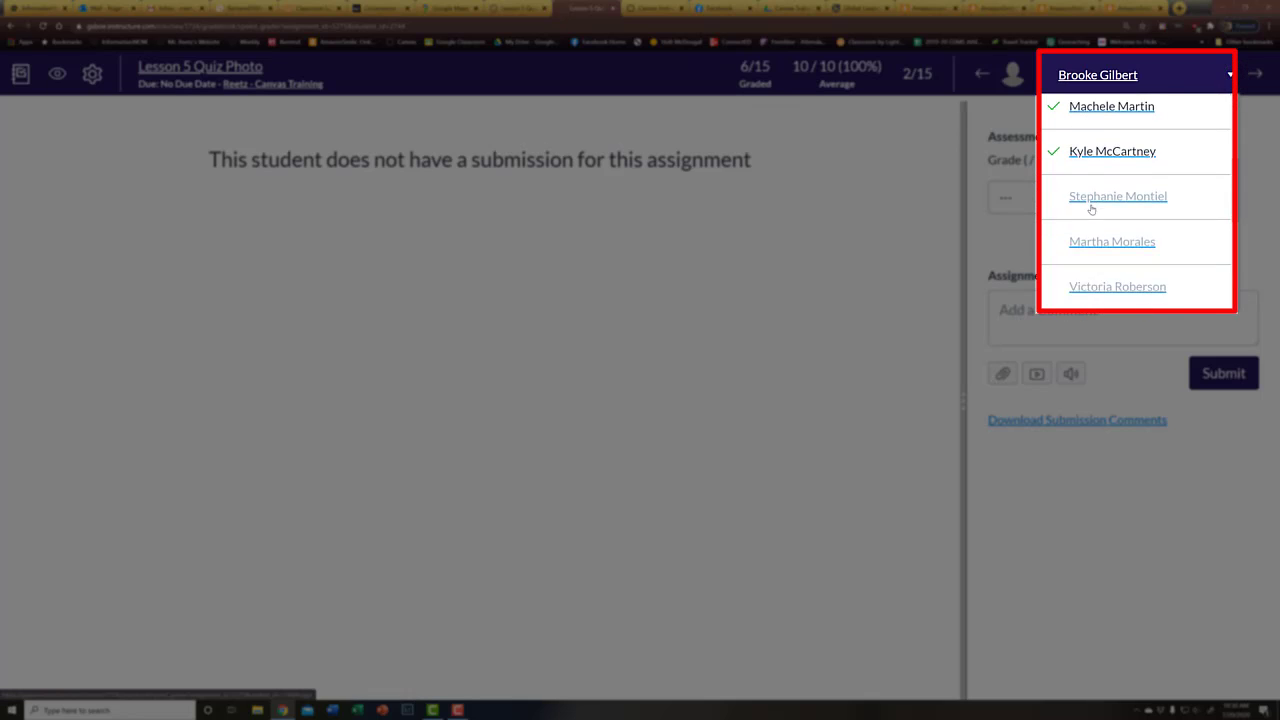
pyautogui.scroll(-2, 1091, 209)
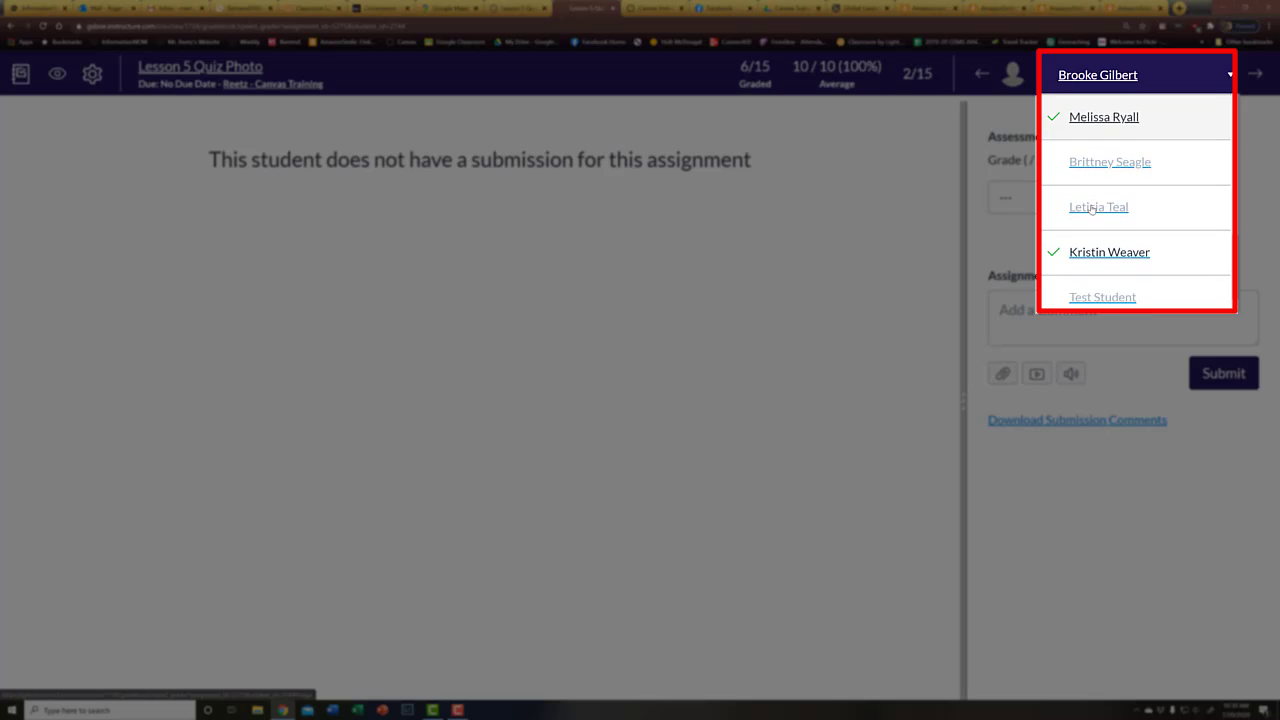
pyautogui.scroll(3, 1091, 209)
pyautogui.scroll(5, 1092, 209)
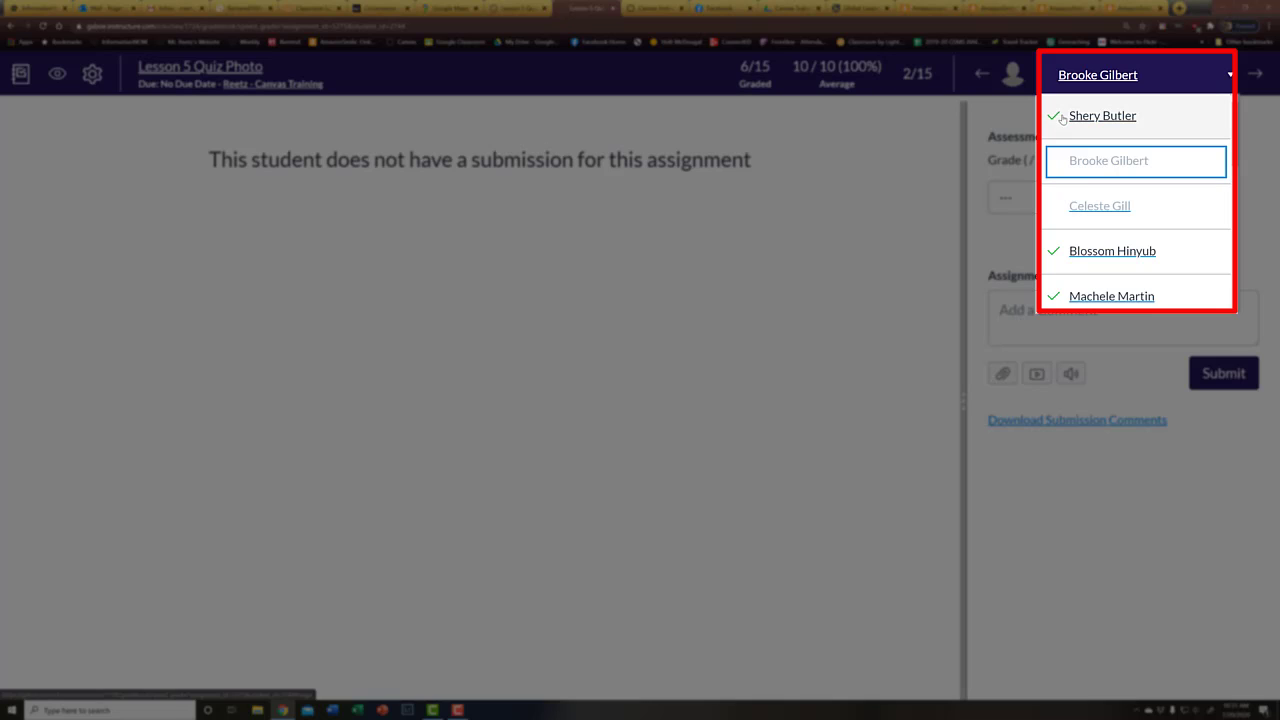
pyautogui.scroll(-3, 1055, 191)
pyautogui.scroll(-5, 1055, 191)
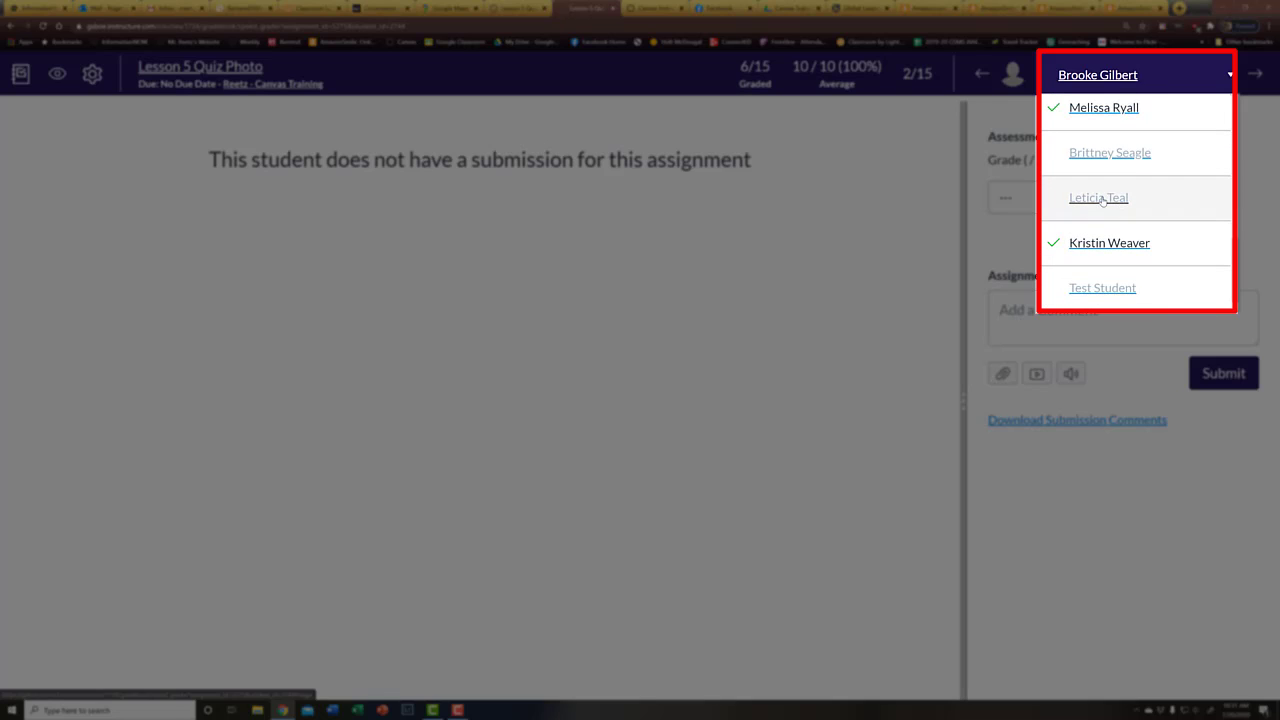
pyautogui.scroll(5, 1079, 198)
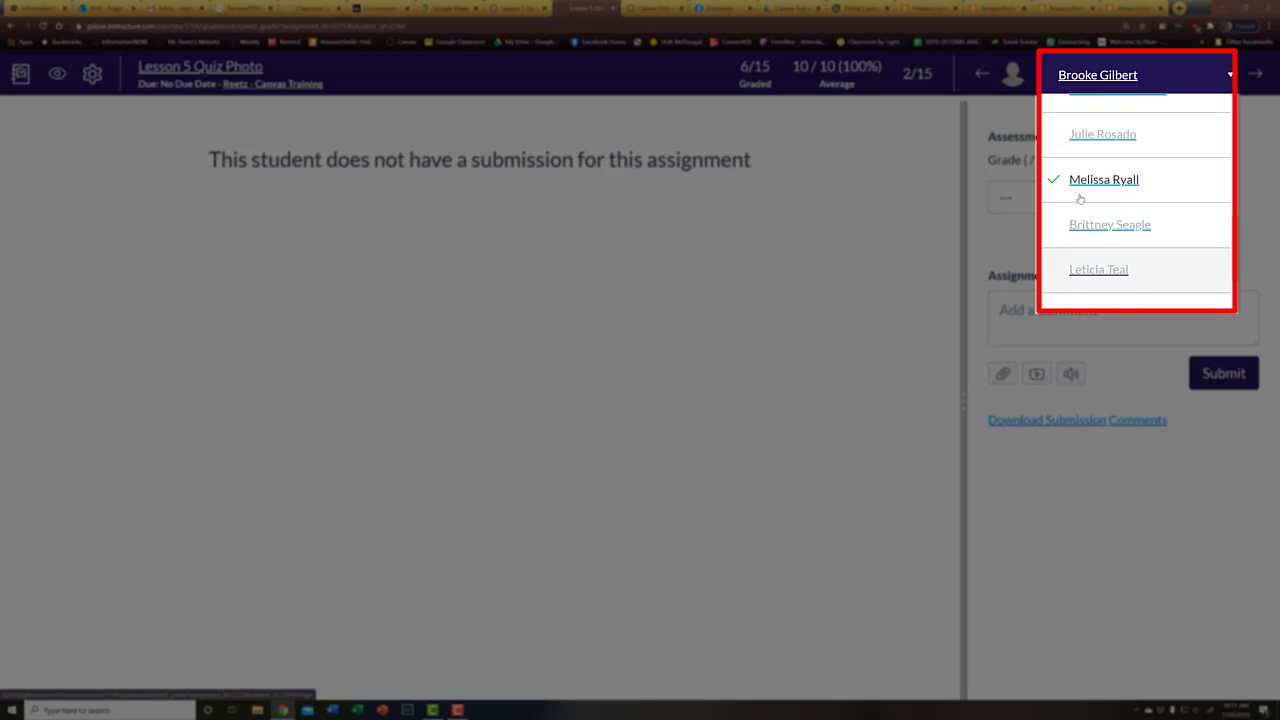
pyautogui.scroll(2, 1079, 198)
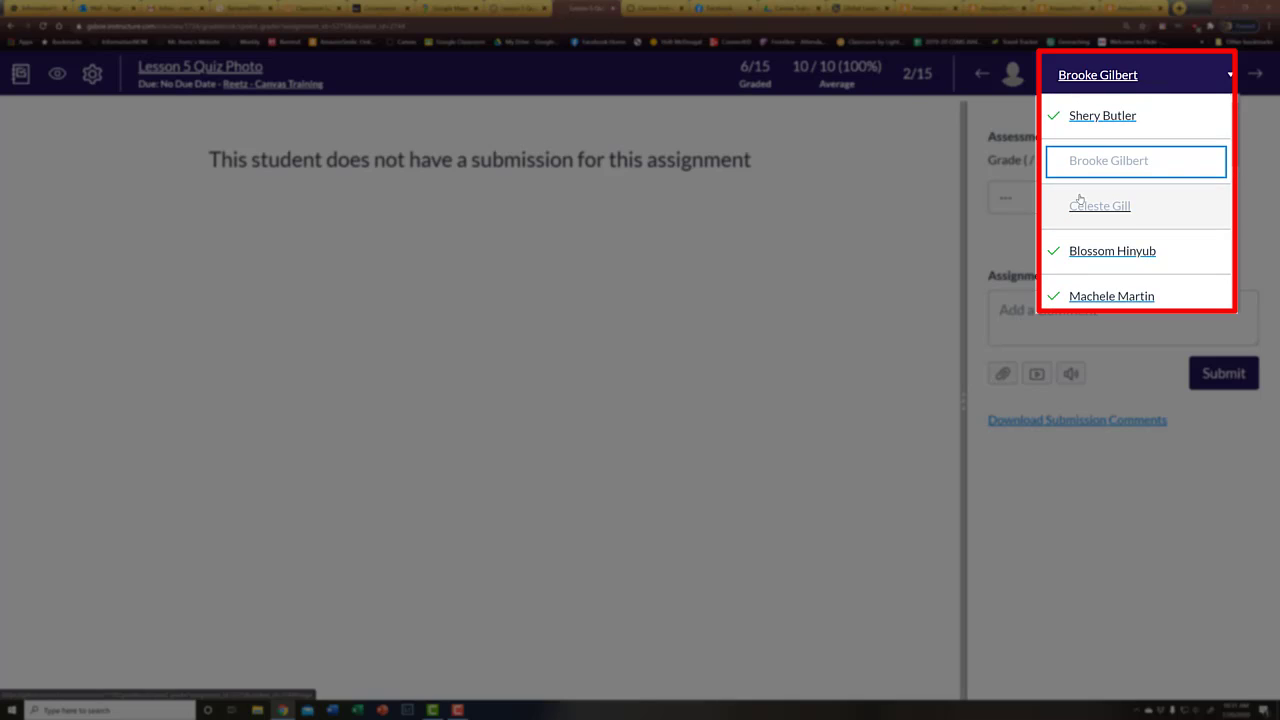
pyautogui.click(877, 185)
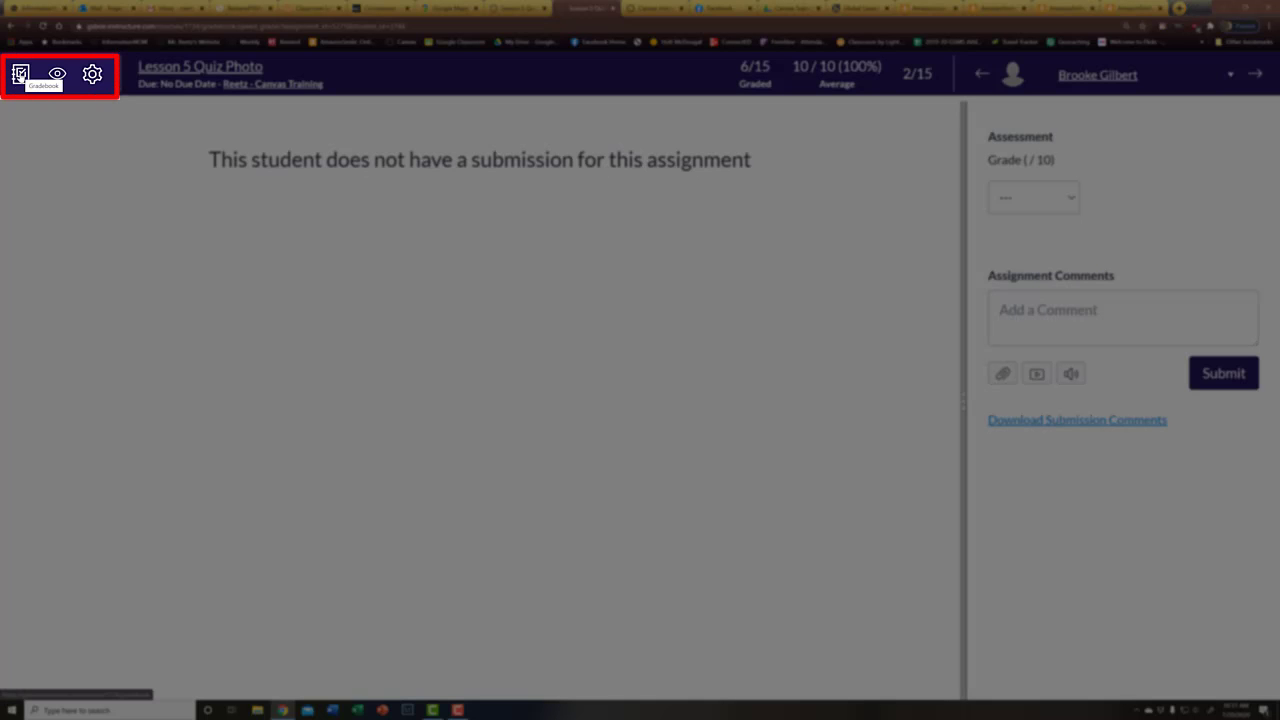
# View the course gradebook from SpeedGrader and return to the second student's Lesson 5 Quiz Photo page
pyautogui.click(19, 75)
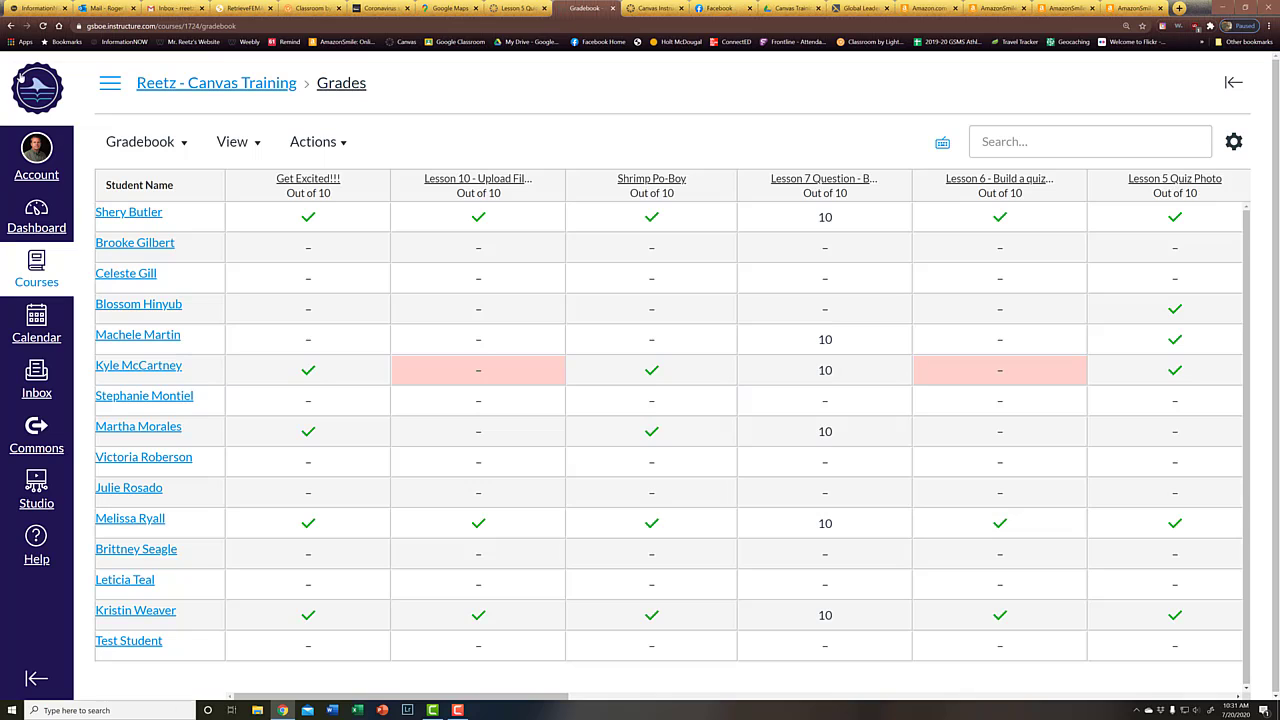
pyautogui.click(11, 26)
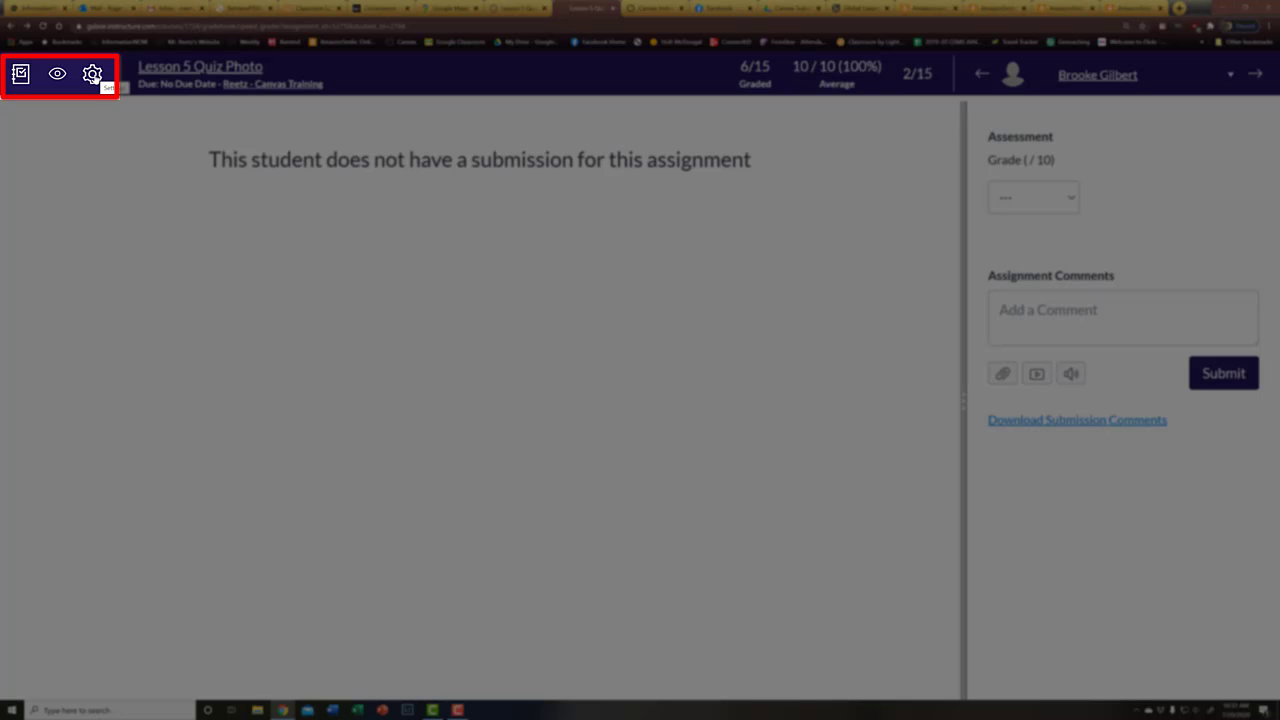
# Set the SpeedGrader options to sort the student list by submission status, save the settings, and open the list to check the order
pyautogui.click(92, 75)
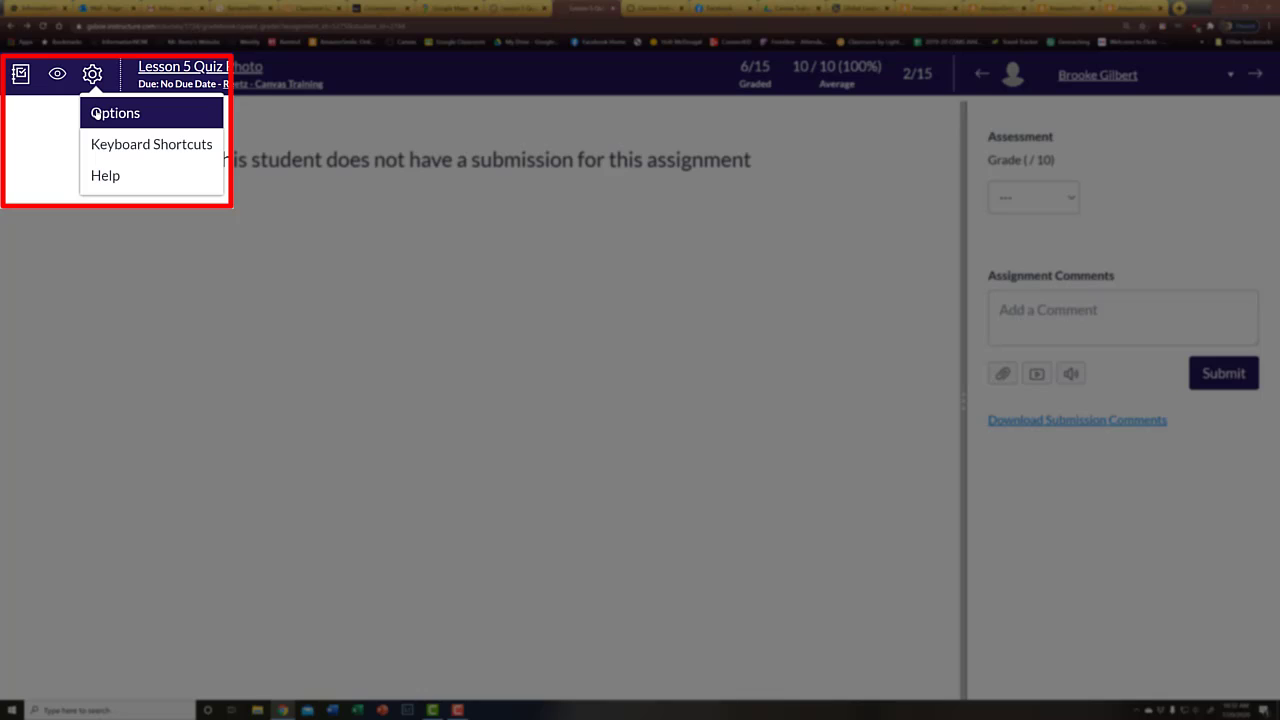
pyautogui.click(96, 114)
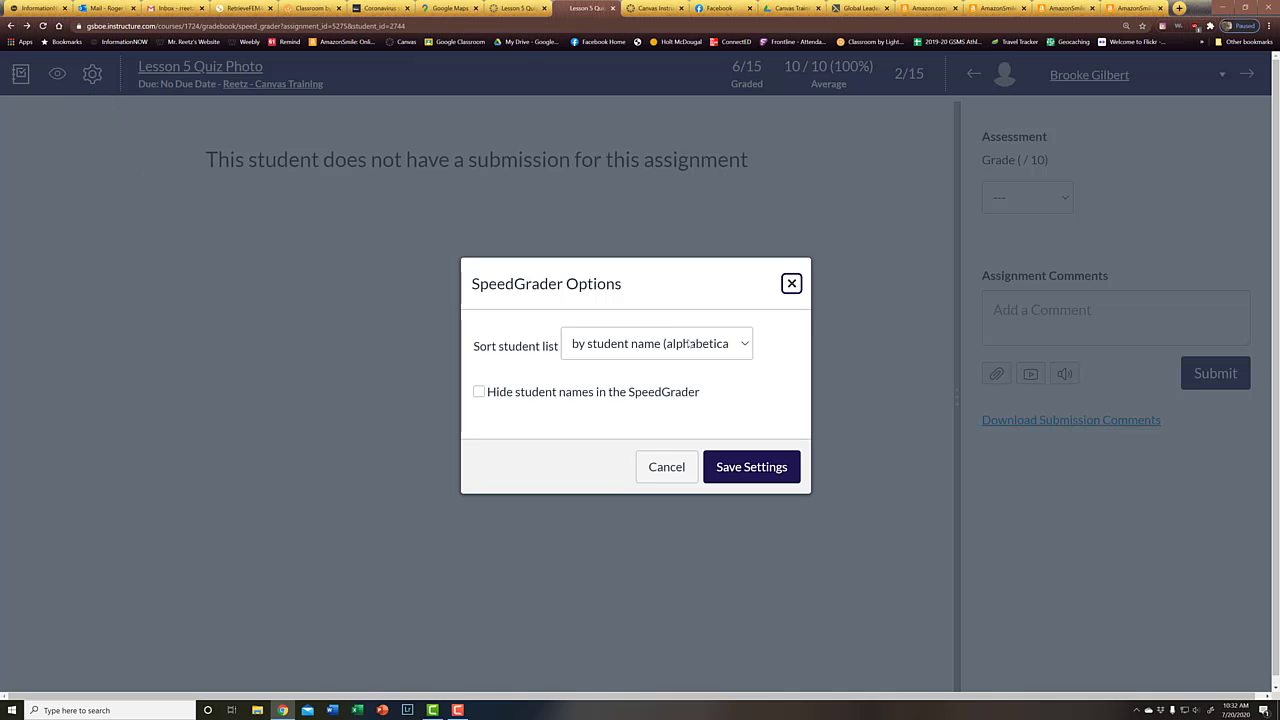
pyautogui.click(746, 345)
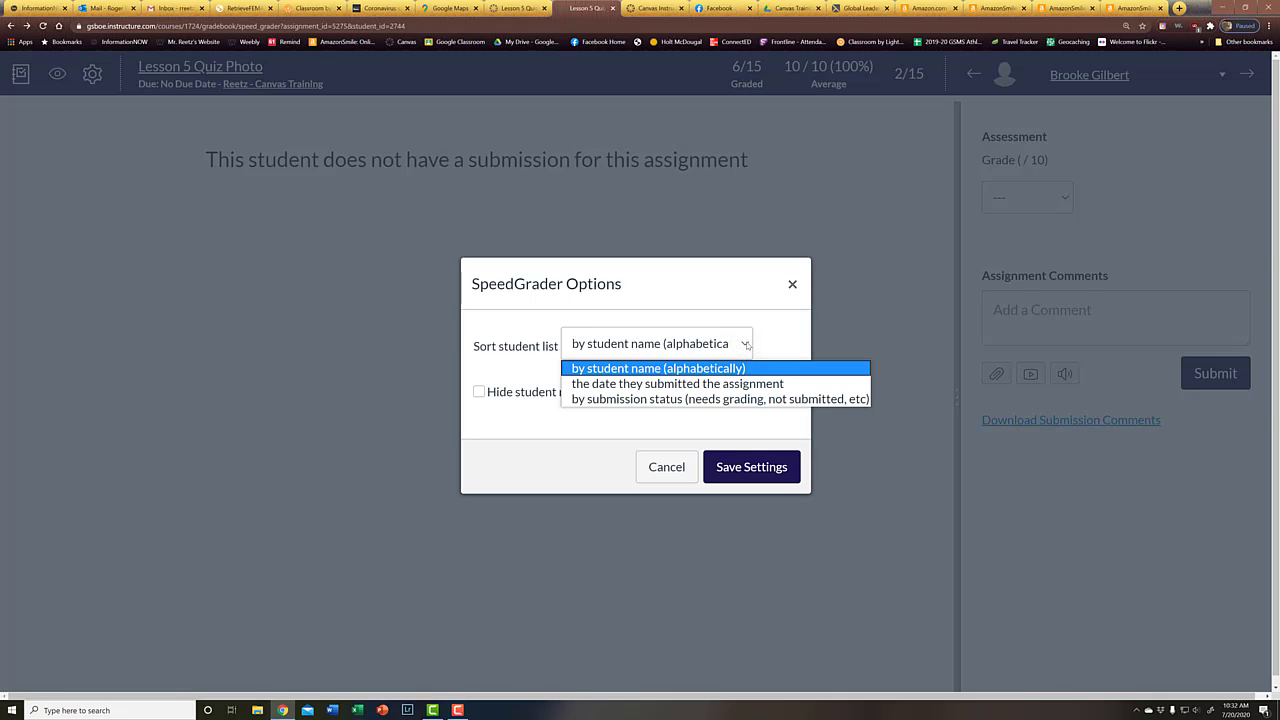
pyautogui.click(724, 400)
pyautogui.click(747, 470)
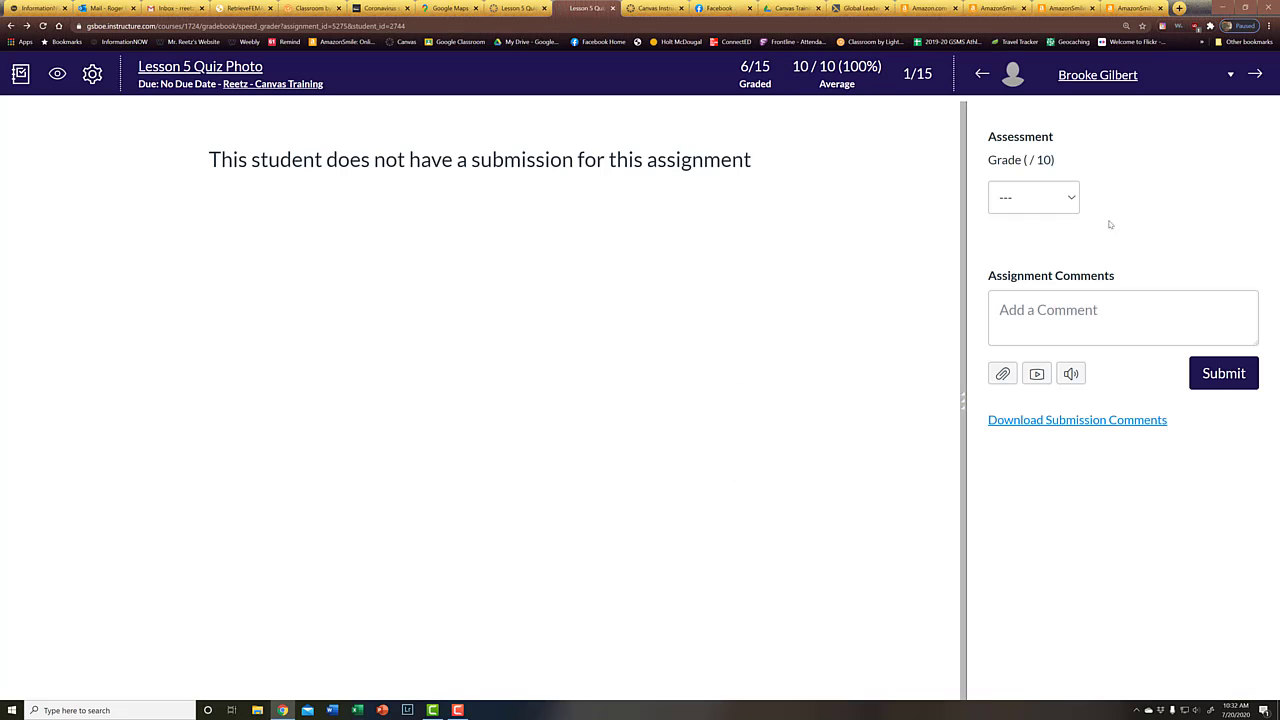
pyautogui.click(1231, 74)
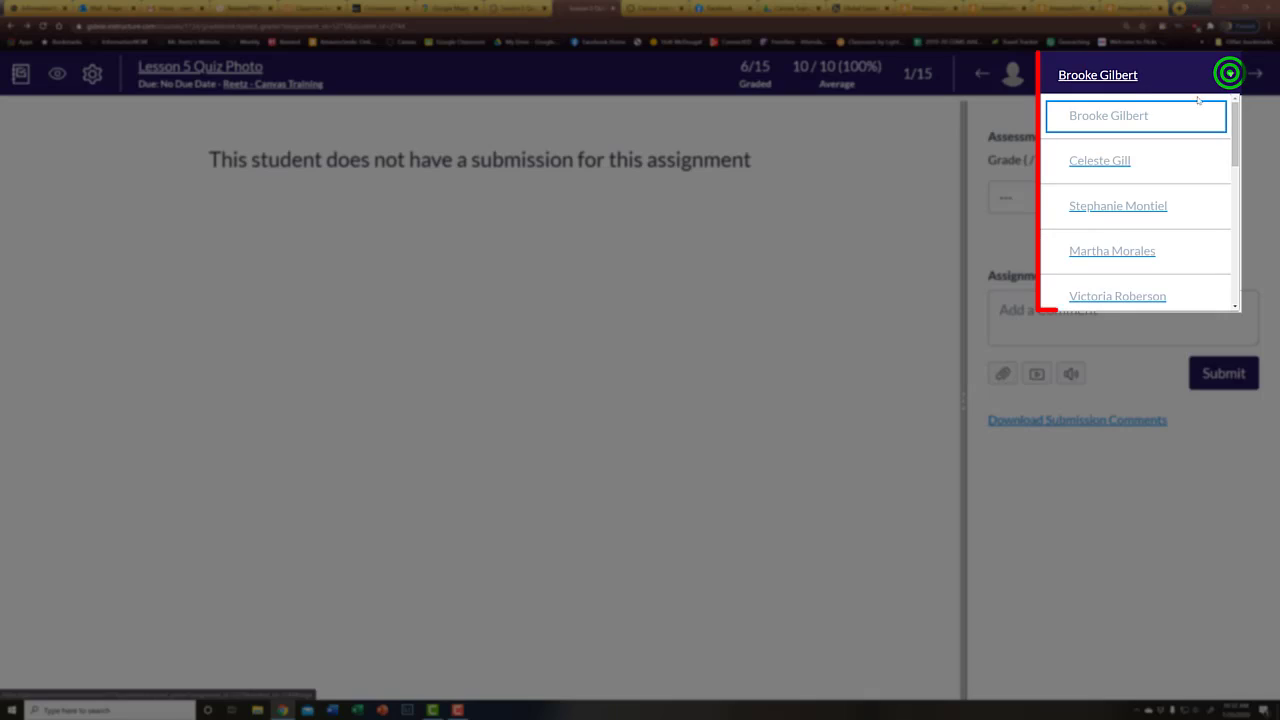
# Examine the re-sorted student list down to the graded students, and return to its beginning
pyautogui.scroll(-4, 1155, 135)
pyautogui.scroll(-2, 1153, 140)
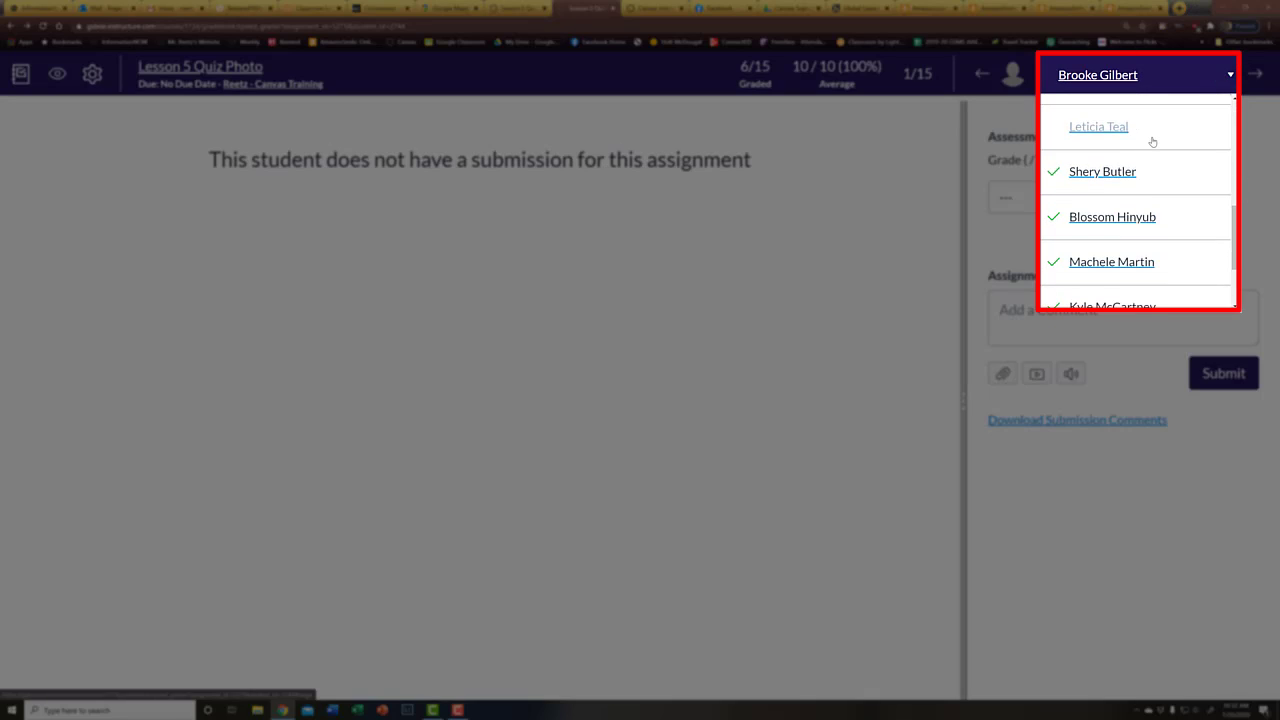
pyautogui.scroll(-2, 1153, 140)
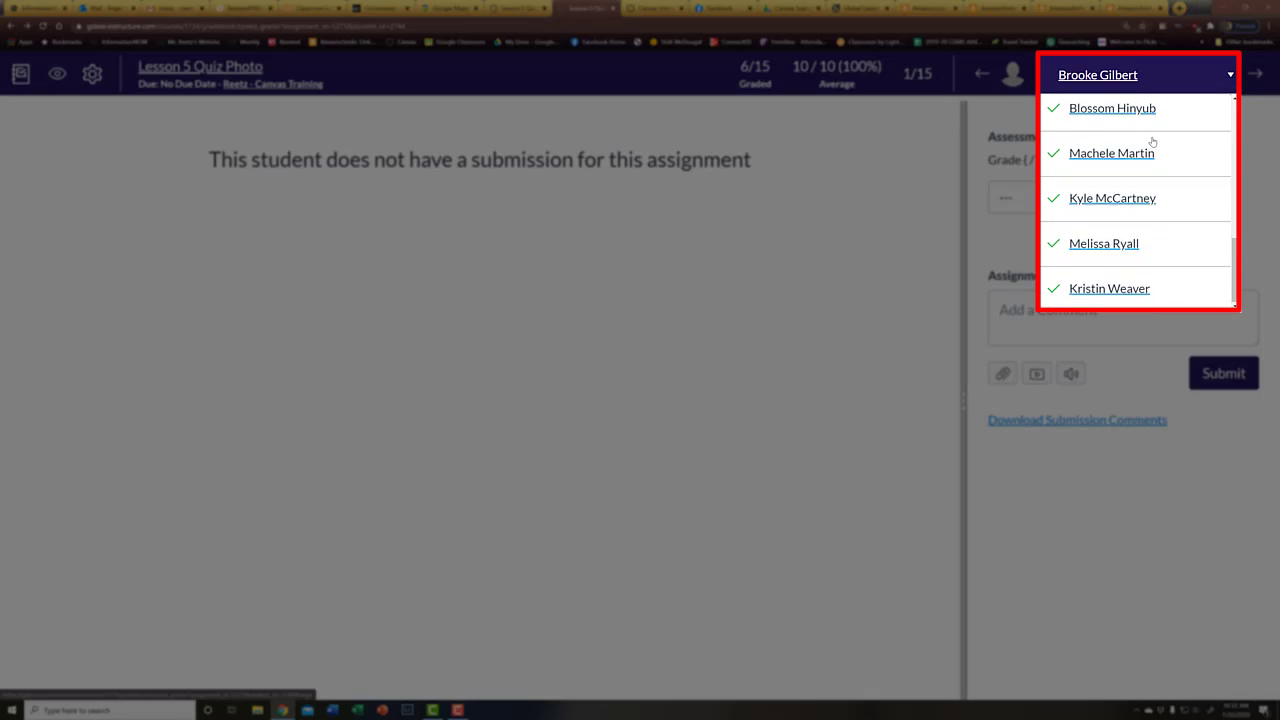
pyautogui.scroll(8, 1152, 140)
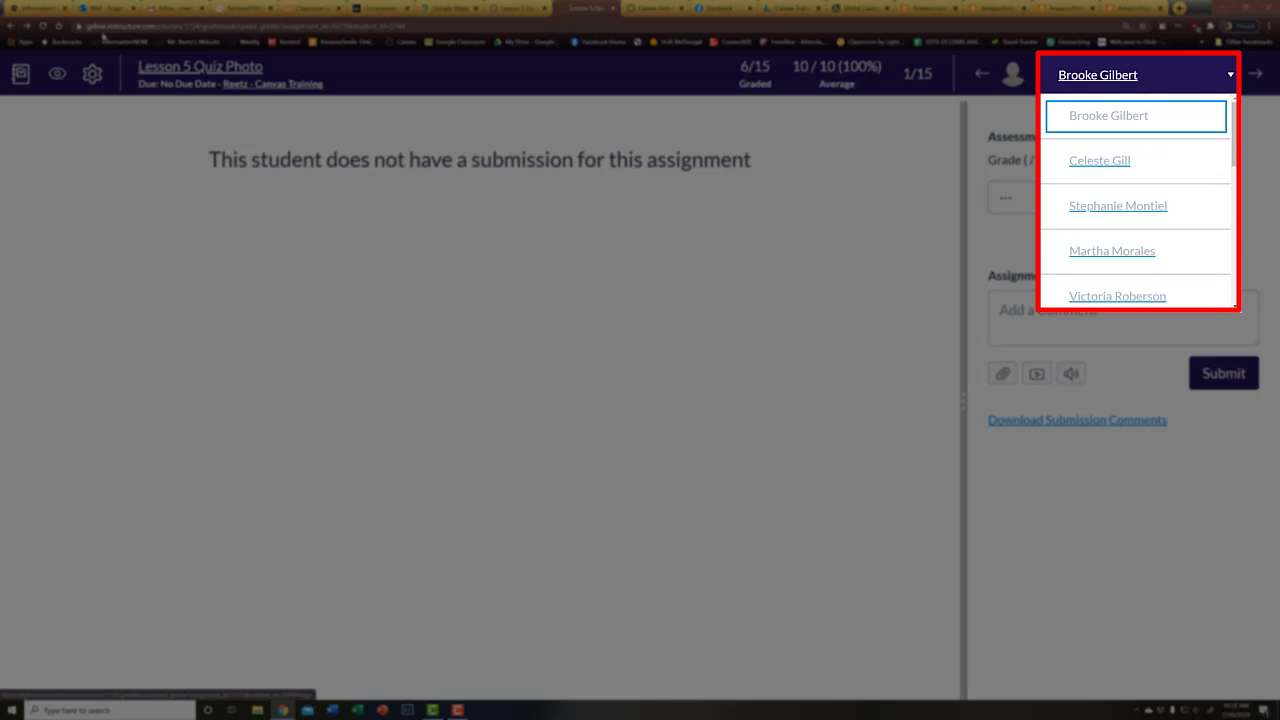
# Set the SpeedGrader options to sort alphabetically by student name and hide student names, save them, and check the student list
pyautogui.click(92, 73)
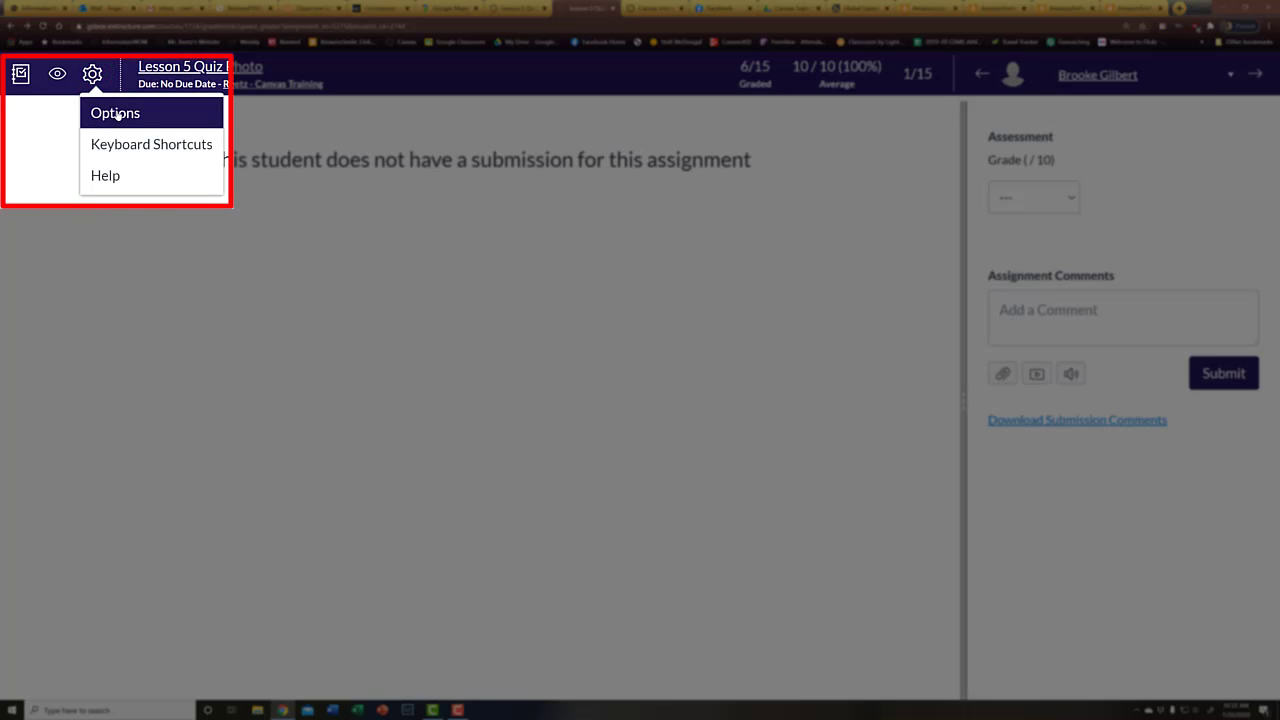
pyautogui.click(116, 113)
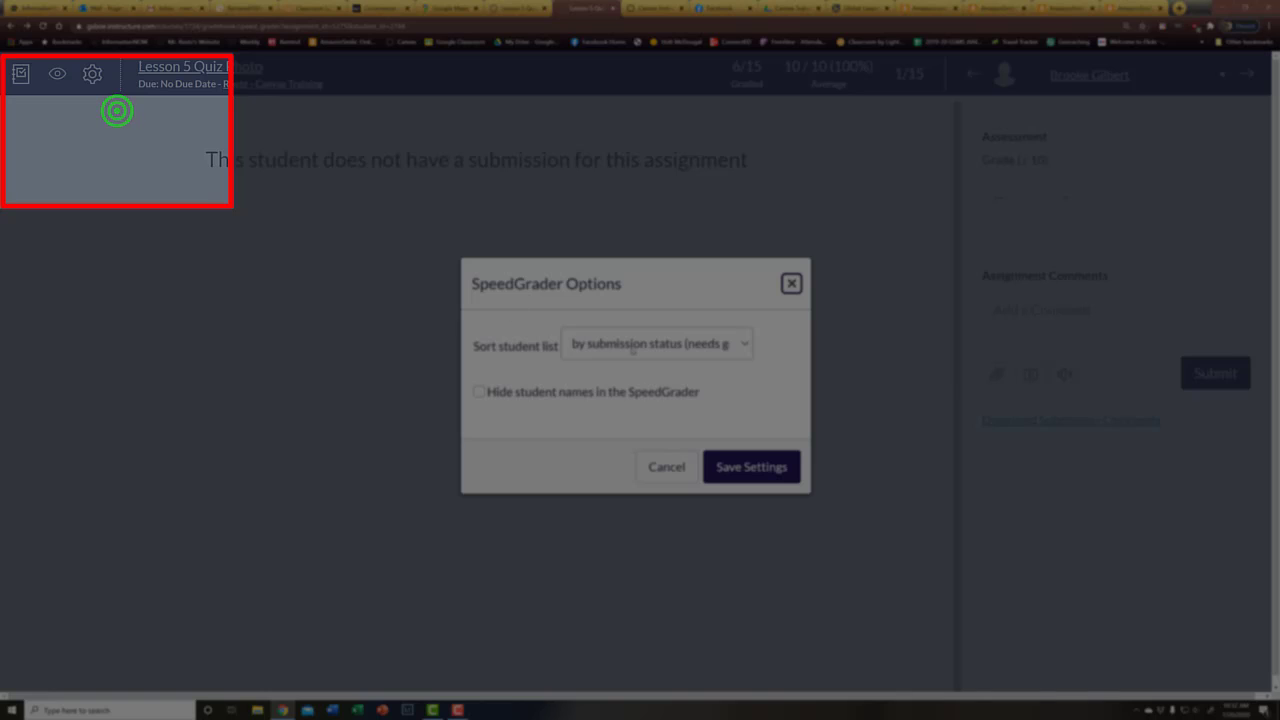
pyautogui.click(648, 345)
pyautogui.click(632, 369)
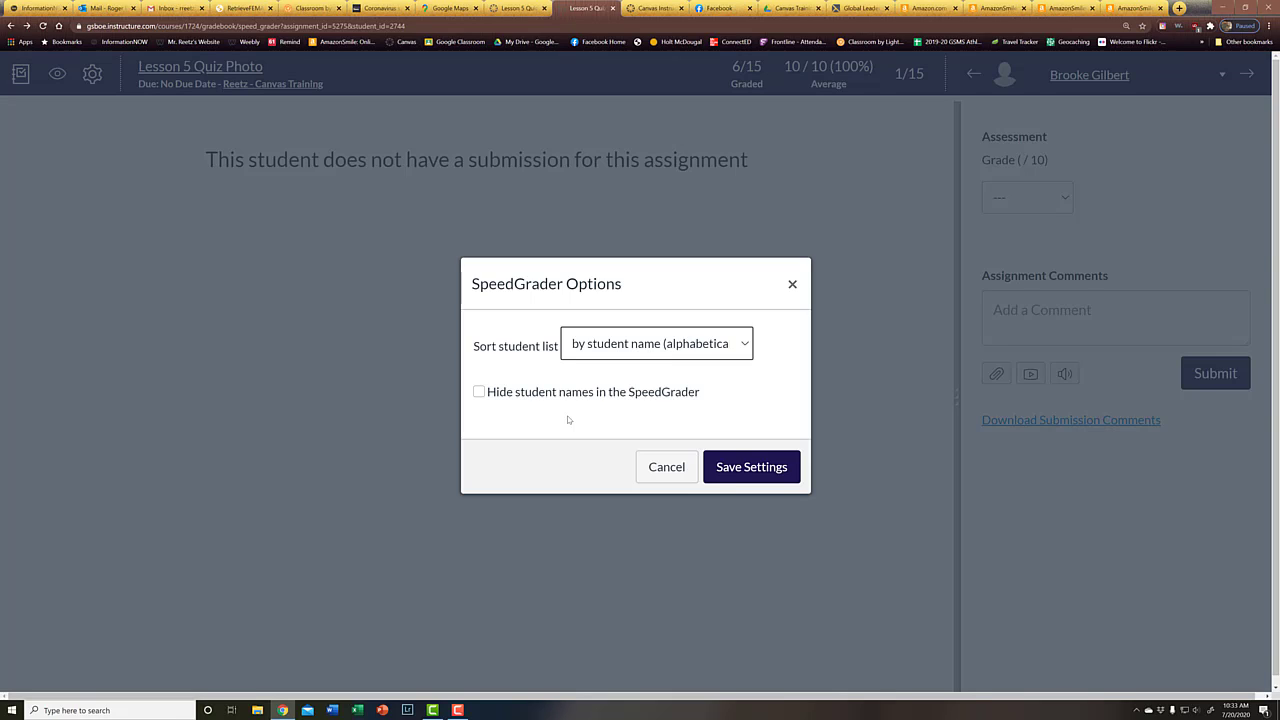
pyautogui.click(478, 391)
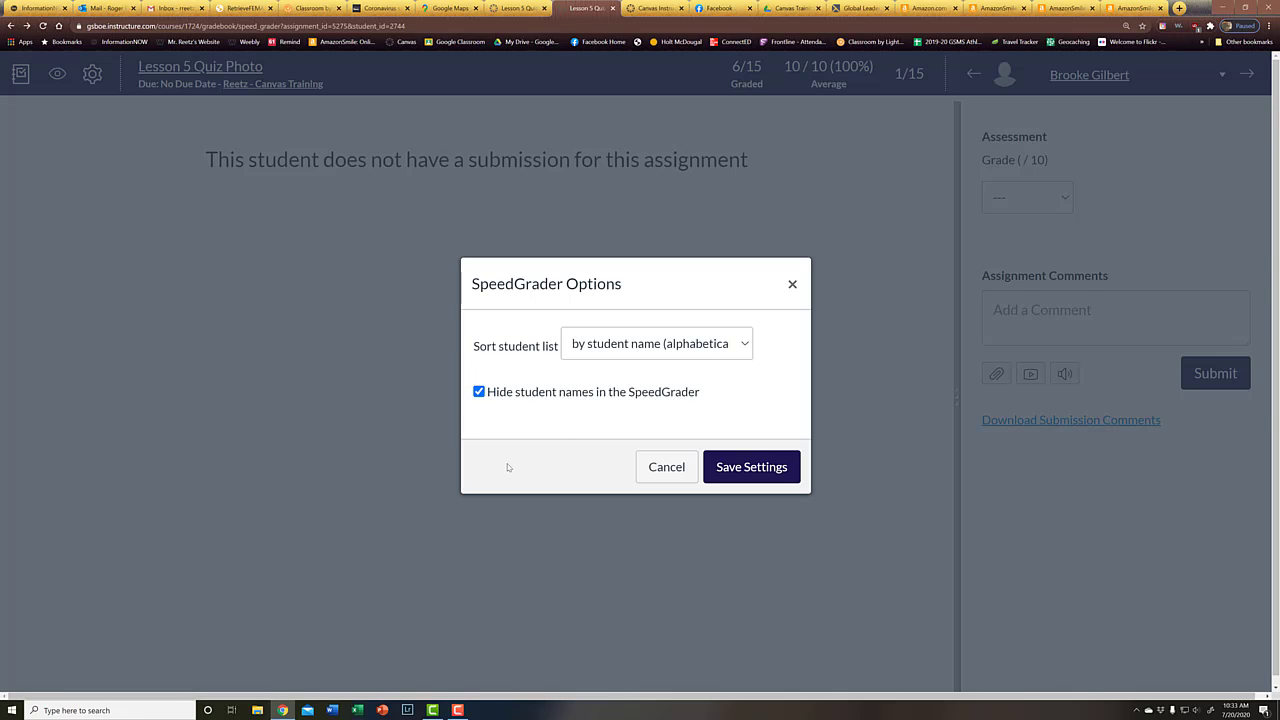
pyautogui.click(772, 469)
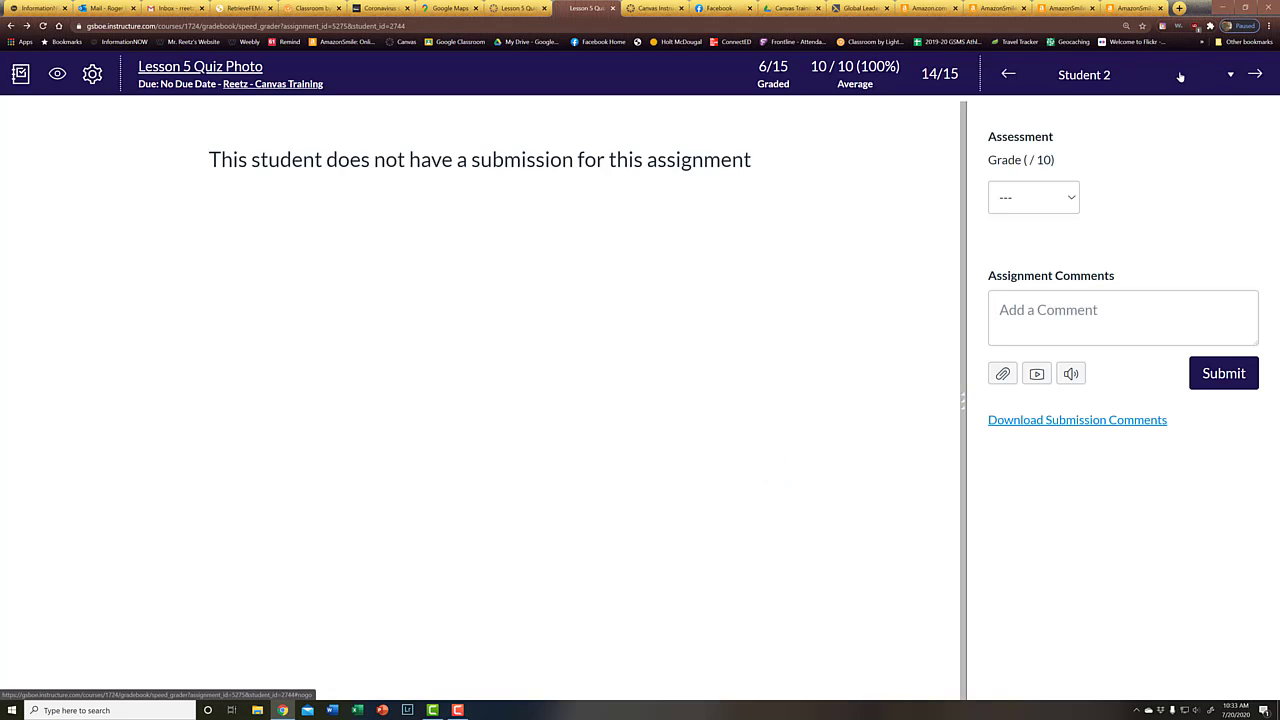
pyautogui.click(1230, 75)
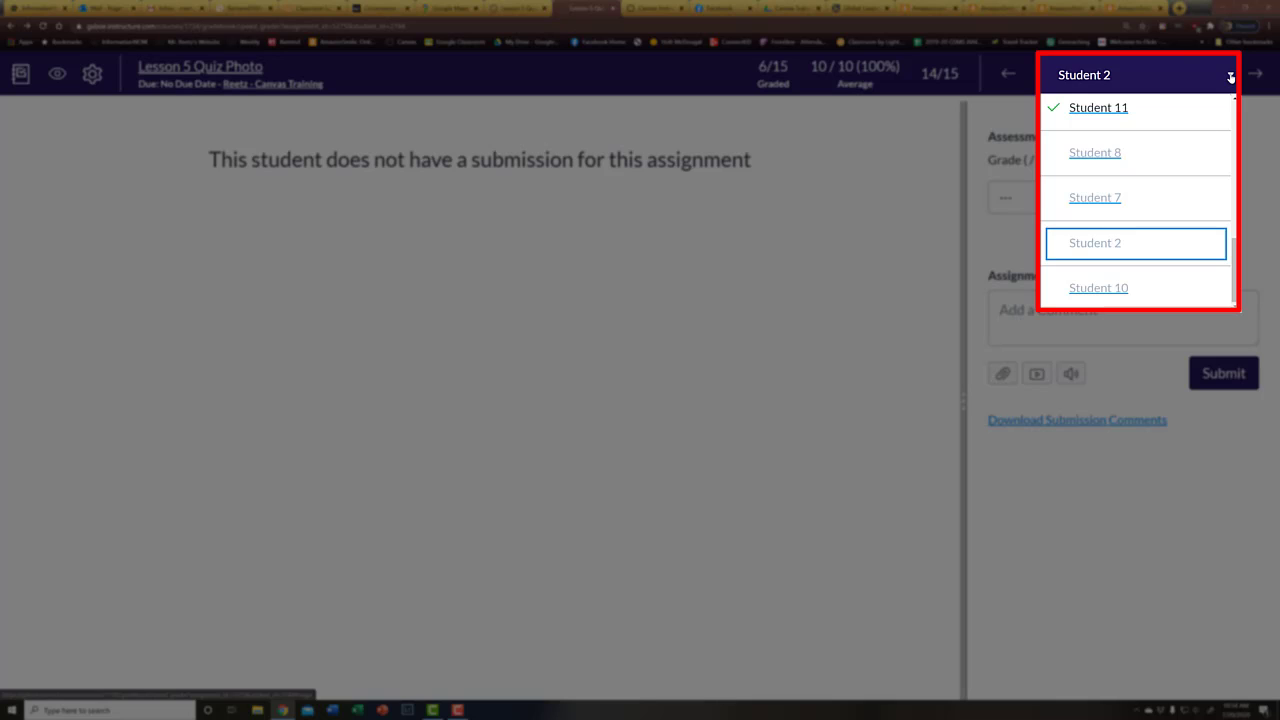
pyautogui.click(212, 225)
# Turn off hiding student names in the SpeedGrader options and save the settings
pyautogui.click(96, 75)
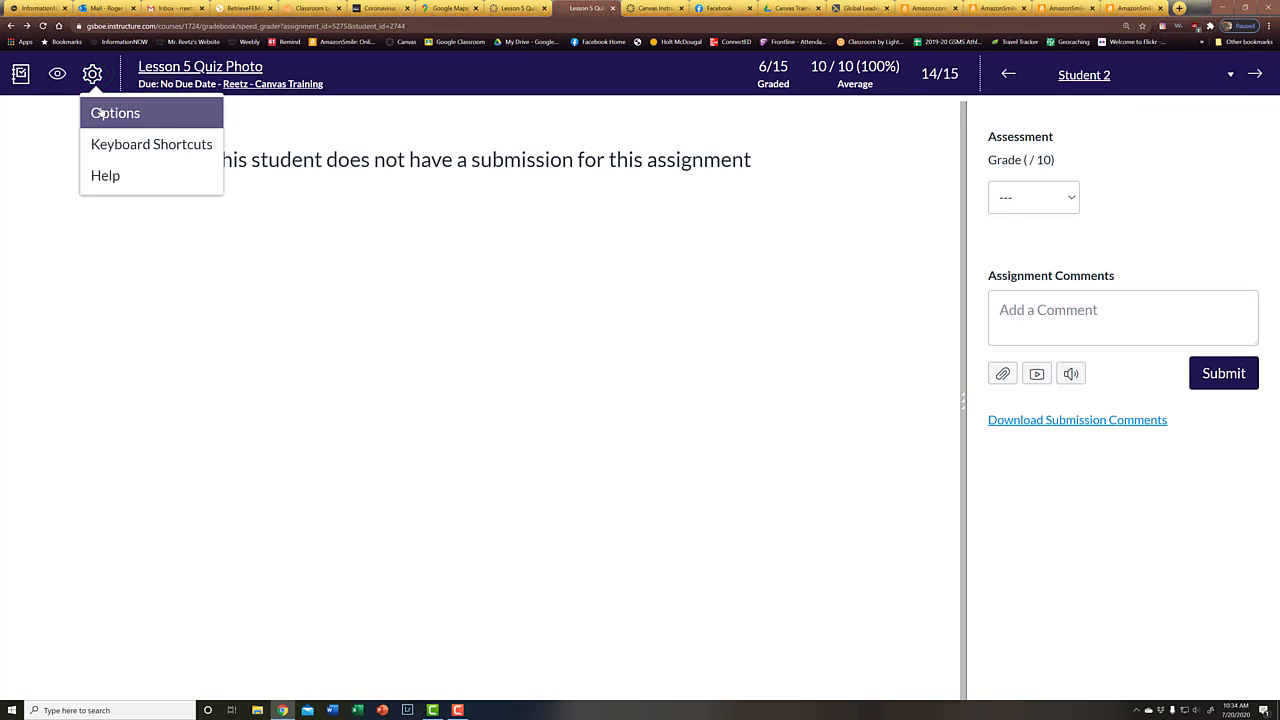
pyautogui.click(101, 113)
pyautogui.click(512, 393)
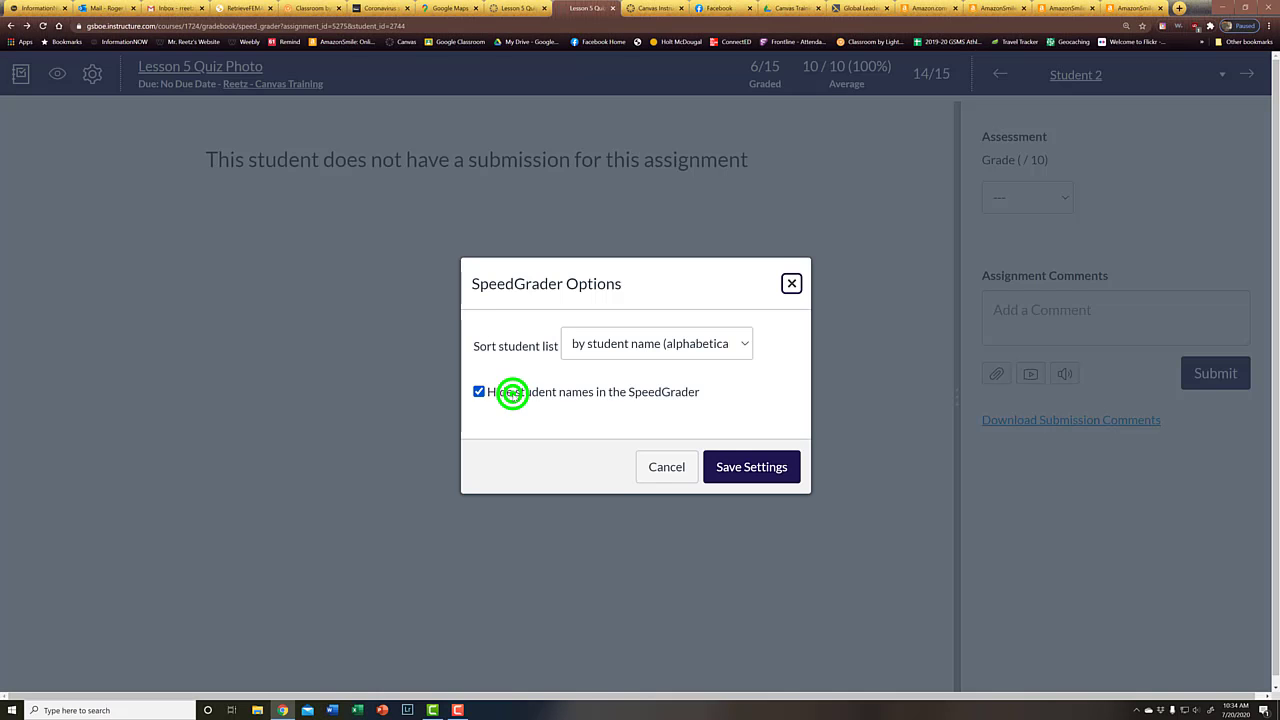
pyautogui.click(755, 467)
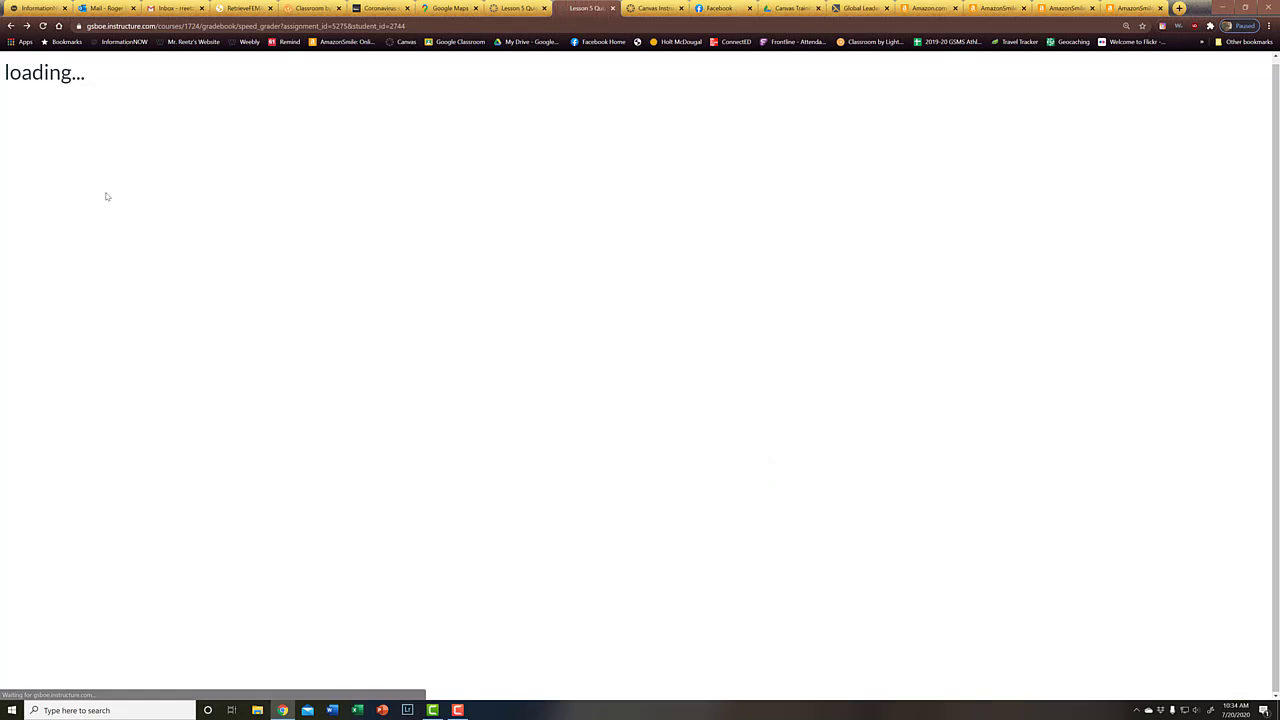
# Review the SpeedGrader keyboard shortcuts and close the list
pyautogui.click(96, 74)
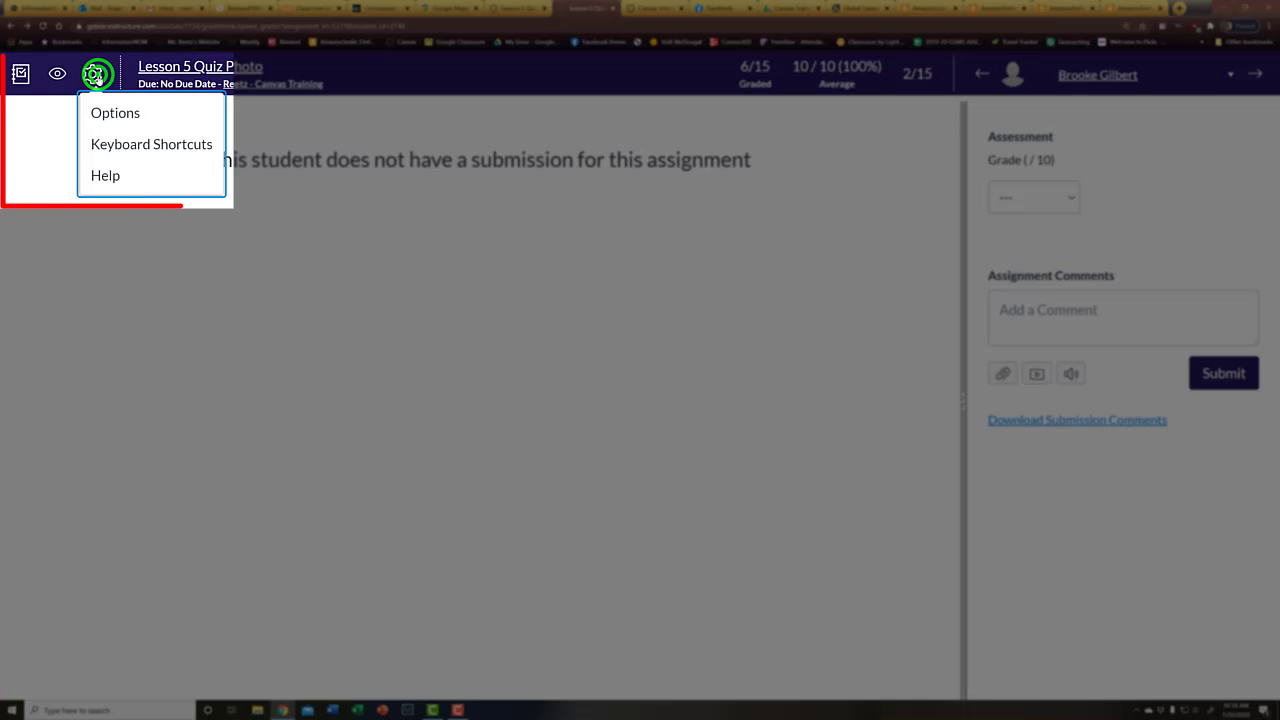
pyautogui.click(114, 143)
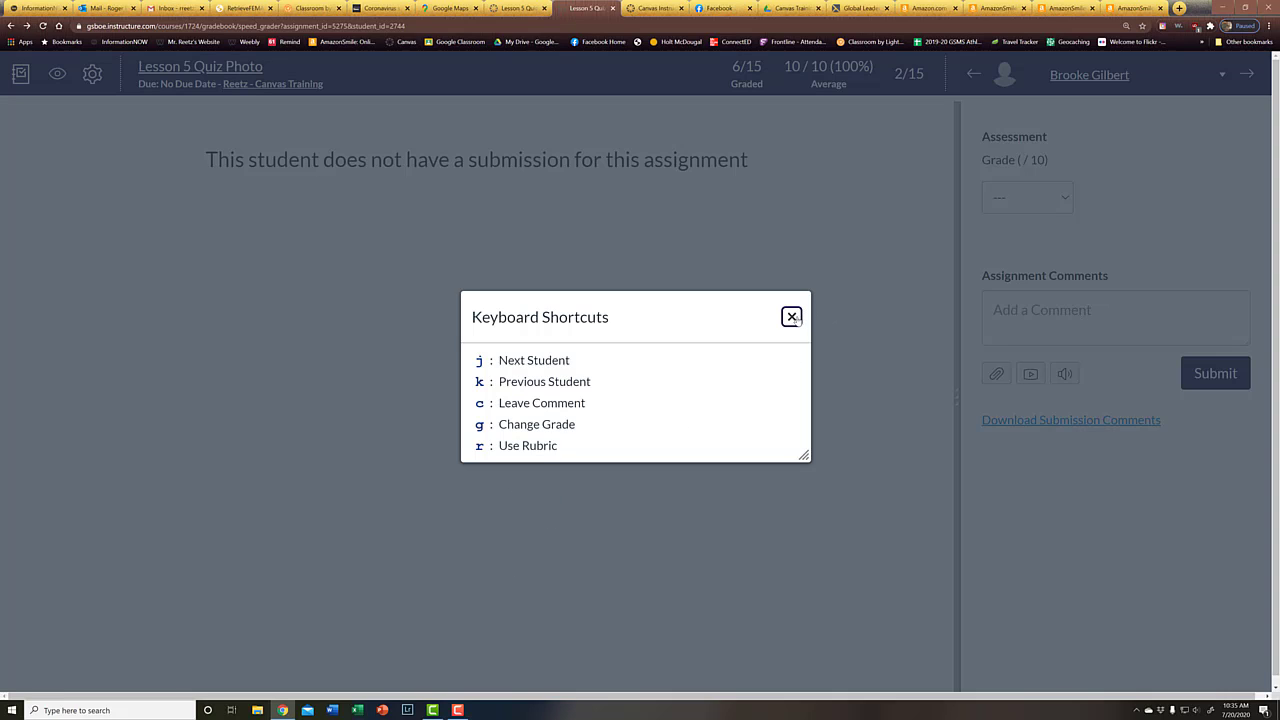
pyautogui.click(791, 316)
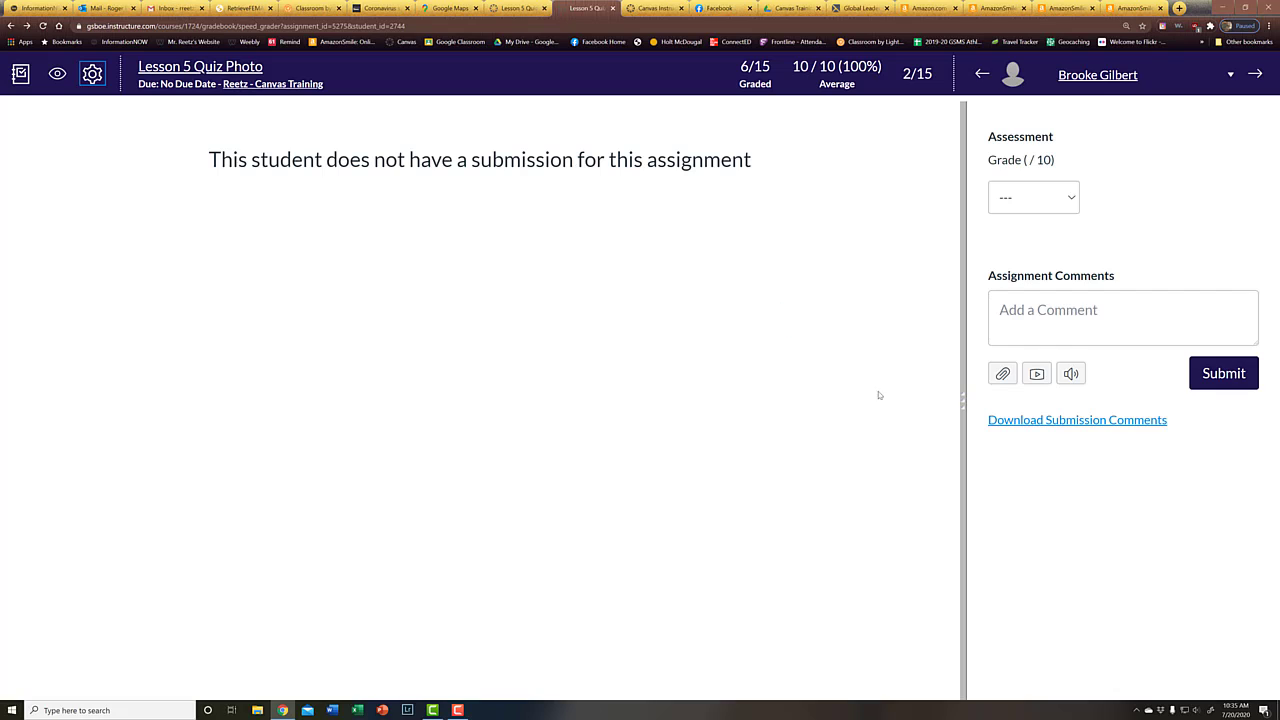
# Go to the previous student's submission, draw a small red freehand smiley face beside the quiz instructions, and save the drawing
pyautogui.click(982, 74)
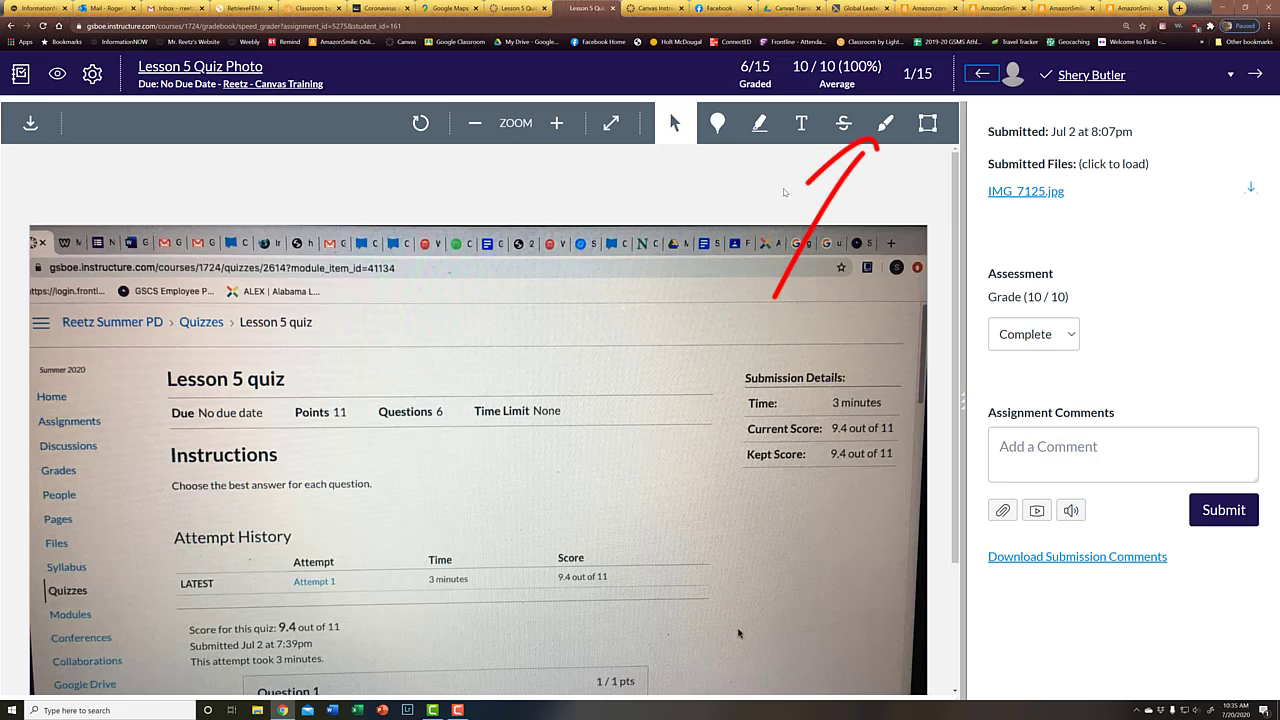
pyautogui.click(886, 124)
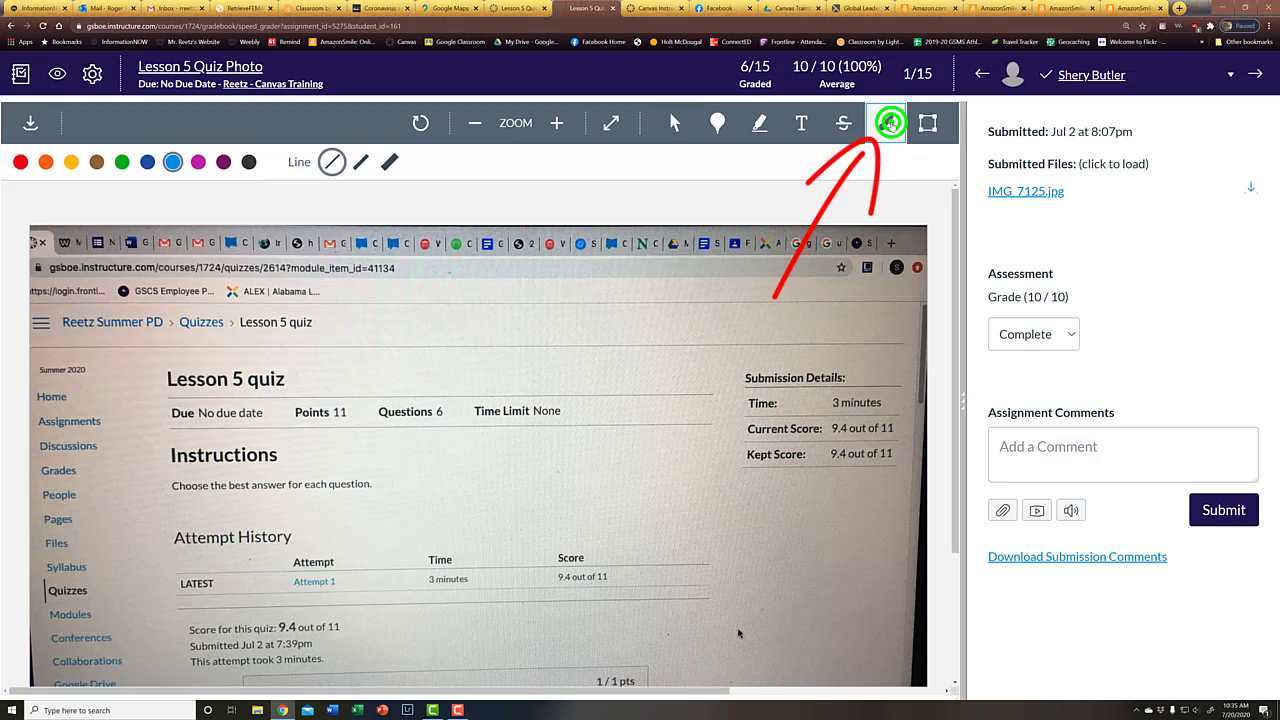
pyautogui.click(20, 162)
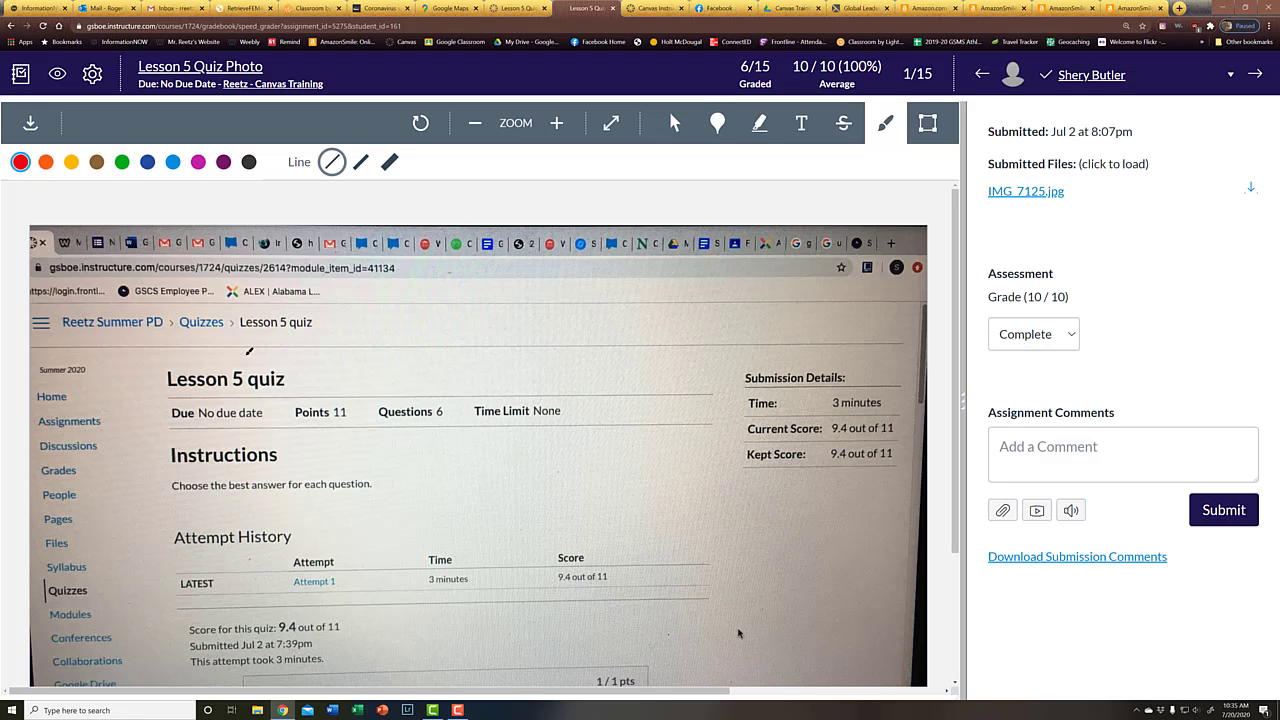
pyautogui.moveTo(548, 428)
pyautogui.mouseDown()
pyautogui.moveTo(523, 438)
pyautogui.moveTo(541, 511)
pyautogui.moveTo(618, 476)
pyautogui.moveTo(567, 430)
pyautogui.moveTo(546, 438)
pyautogui.mouseUp()
pyautogui.click(541, 456)
pyautogui.click(580, 457)
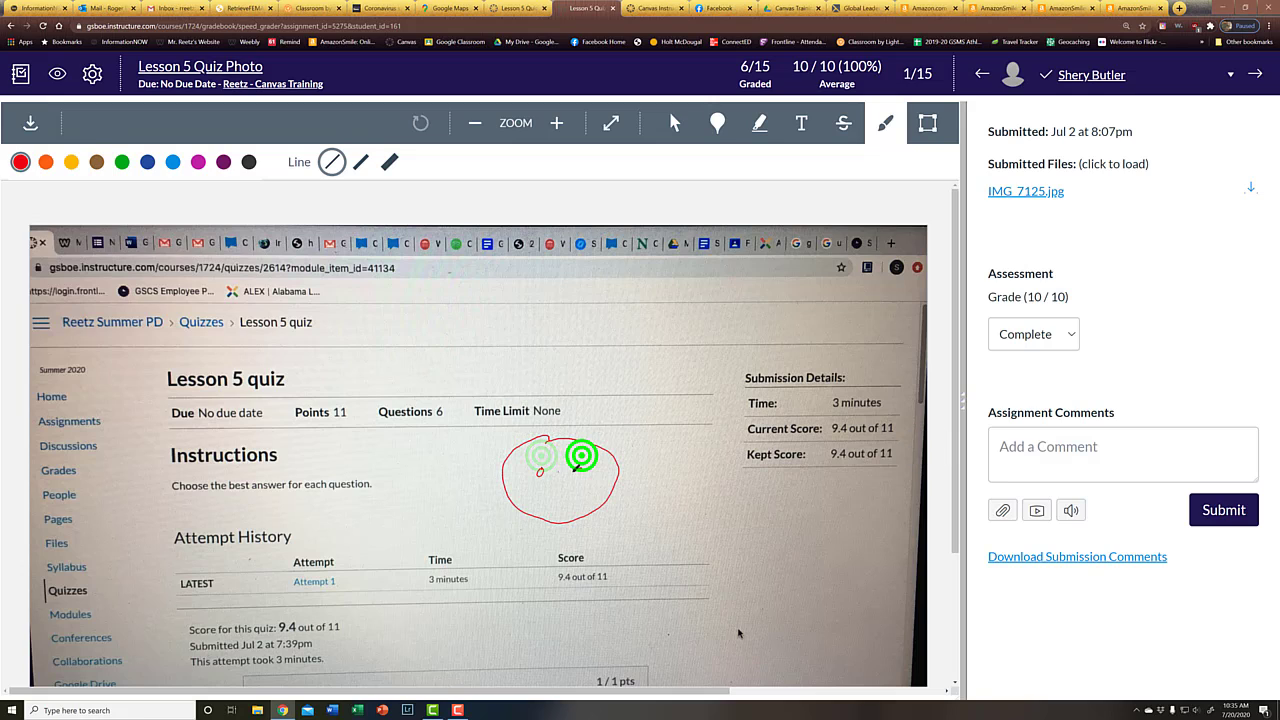
pyautogui.click(555, 480)
pyautogui.moveTo(548, 490); pyautogui.dragTo(567, 491)
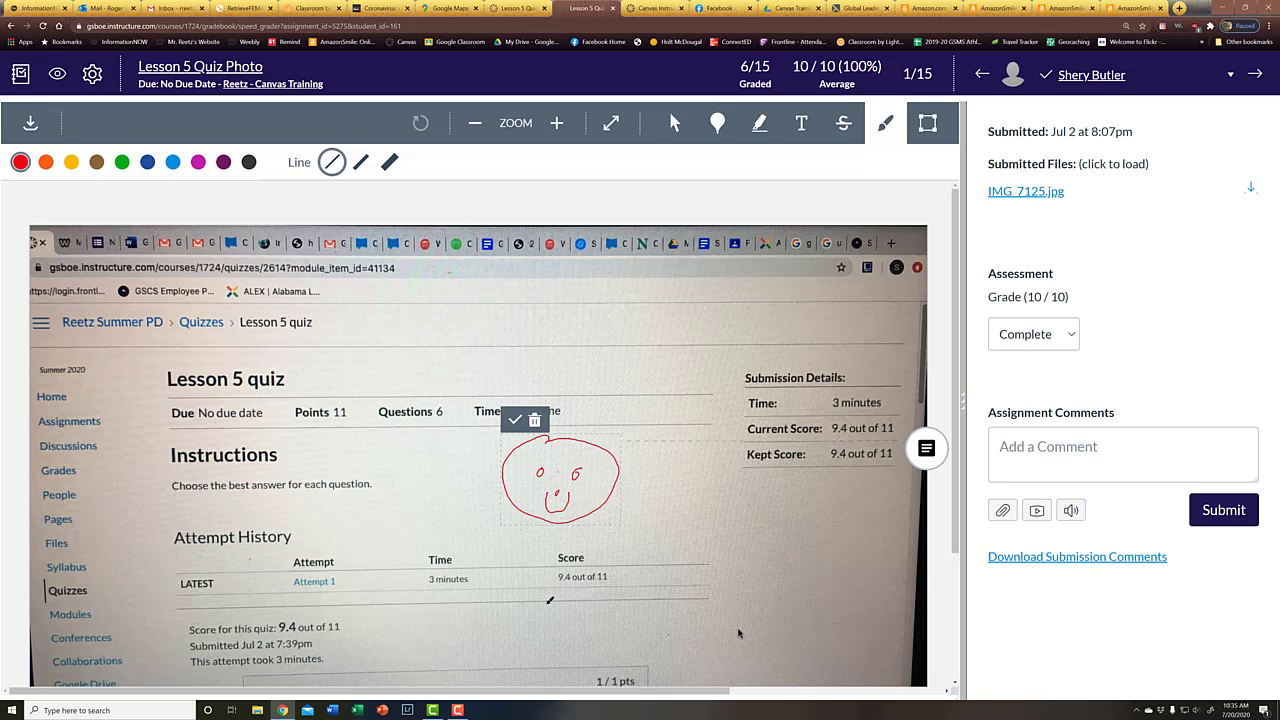
pyautogui.click(515, 420)
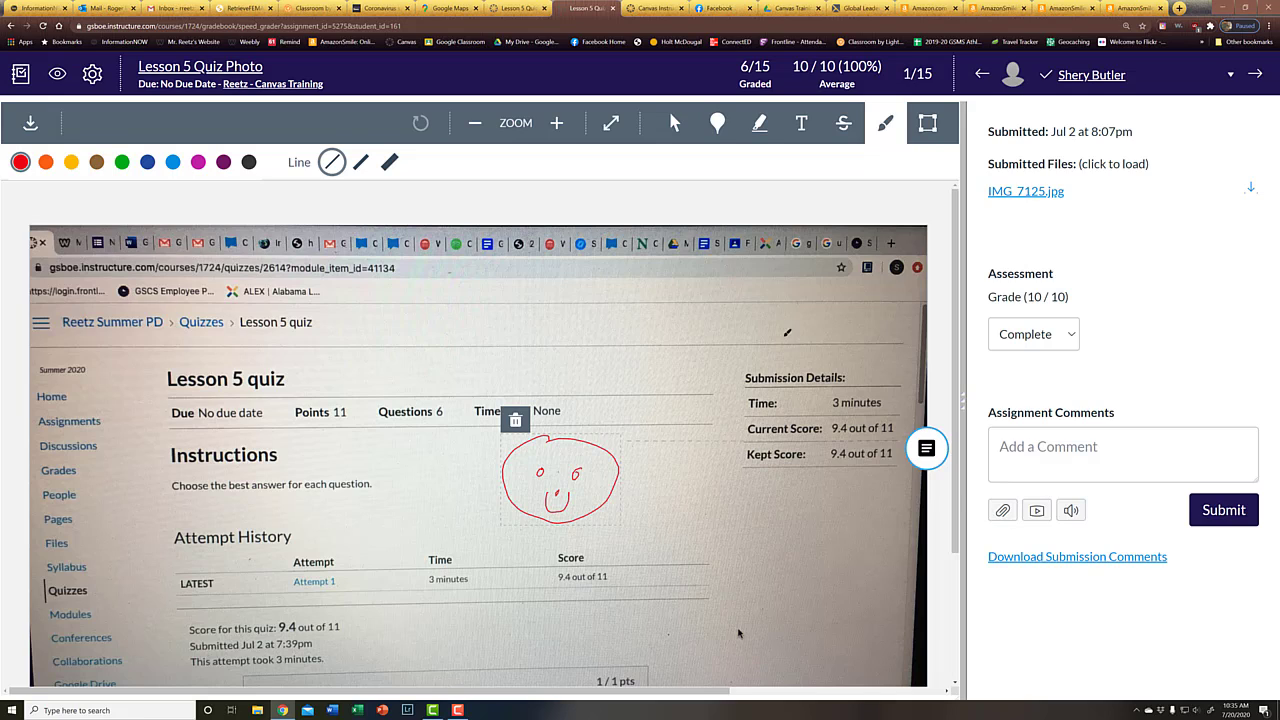
# Place a blue point annotation near the Lesson 5 quiz title with the comment "Great job! I am using you as a sample student."
pyautogui.moveTo(609, 297); pyautogui.dragTo(692, 160)
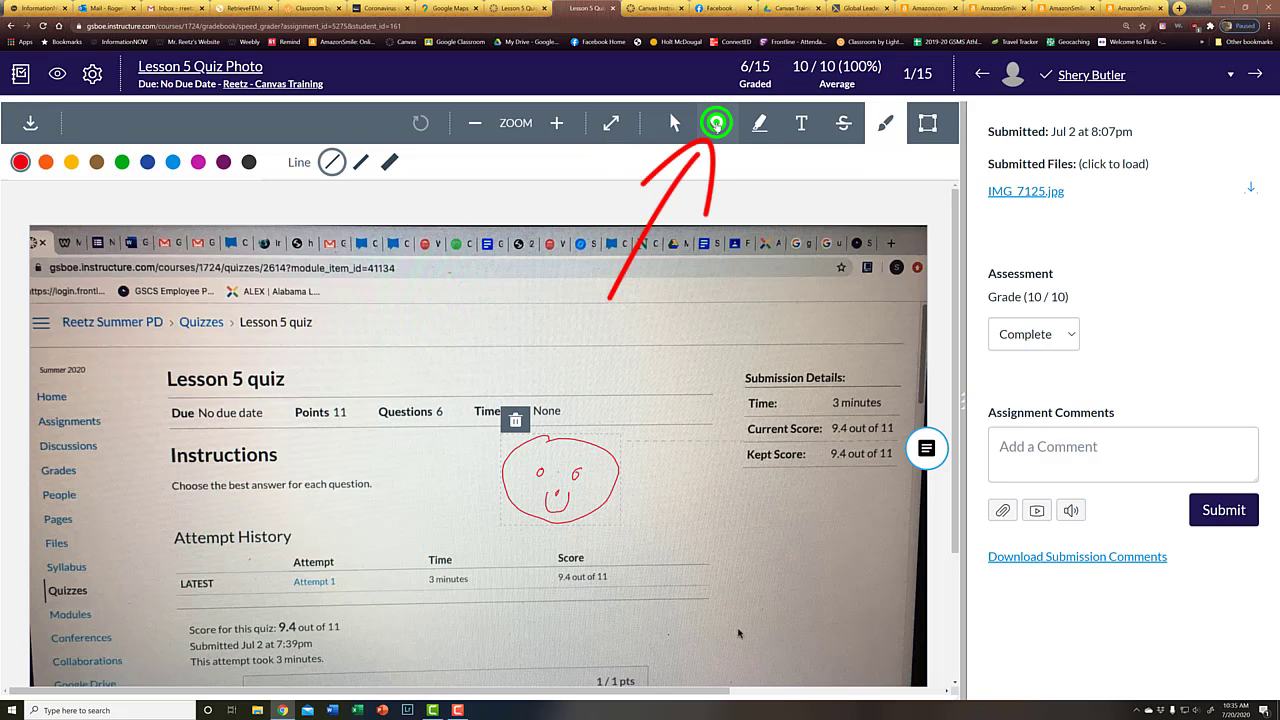
pyautogui.click(717, 122)
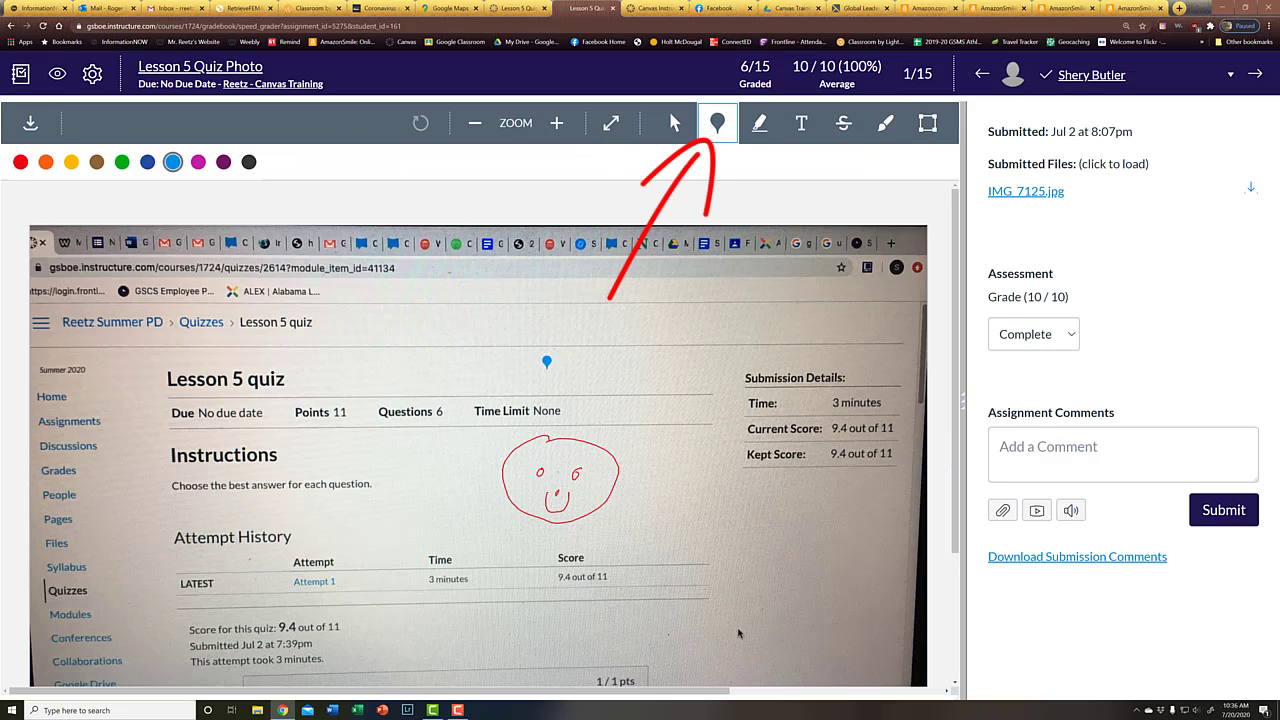
pyautogui.click(513, 357)
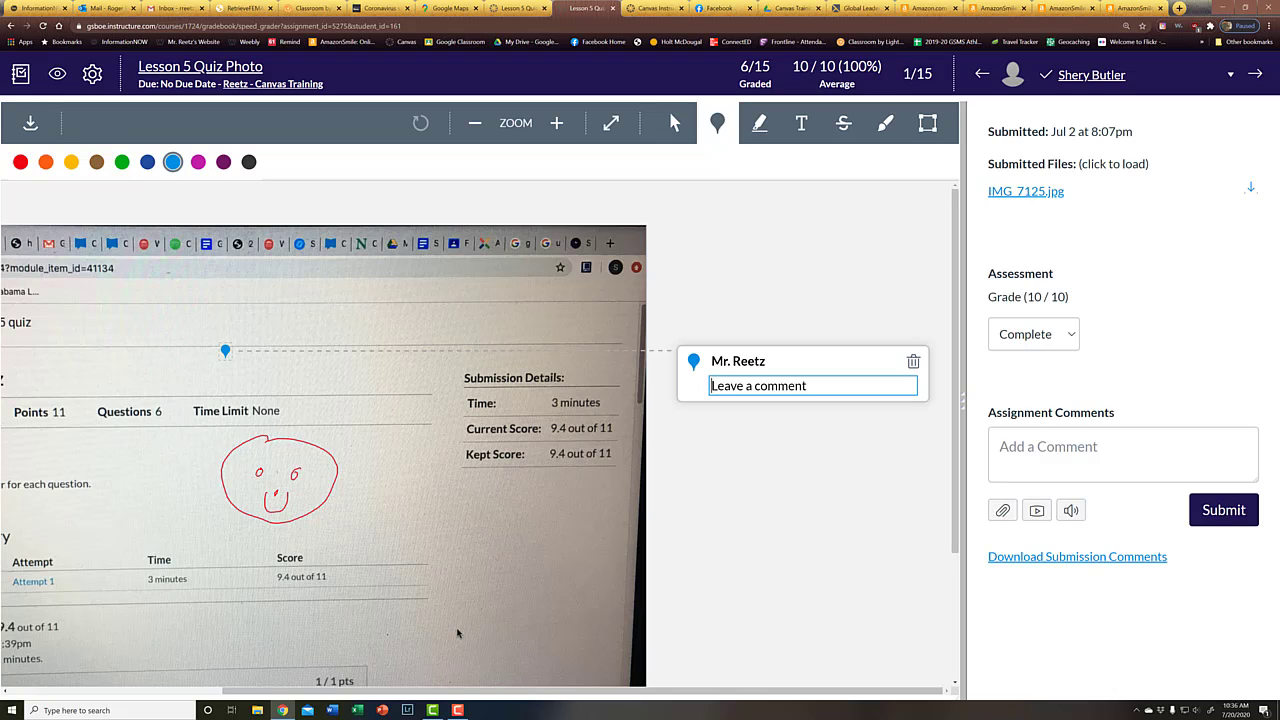
pyautogui.write('Great job! I am using you as a sample studen')
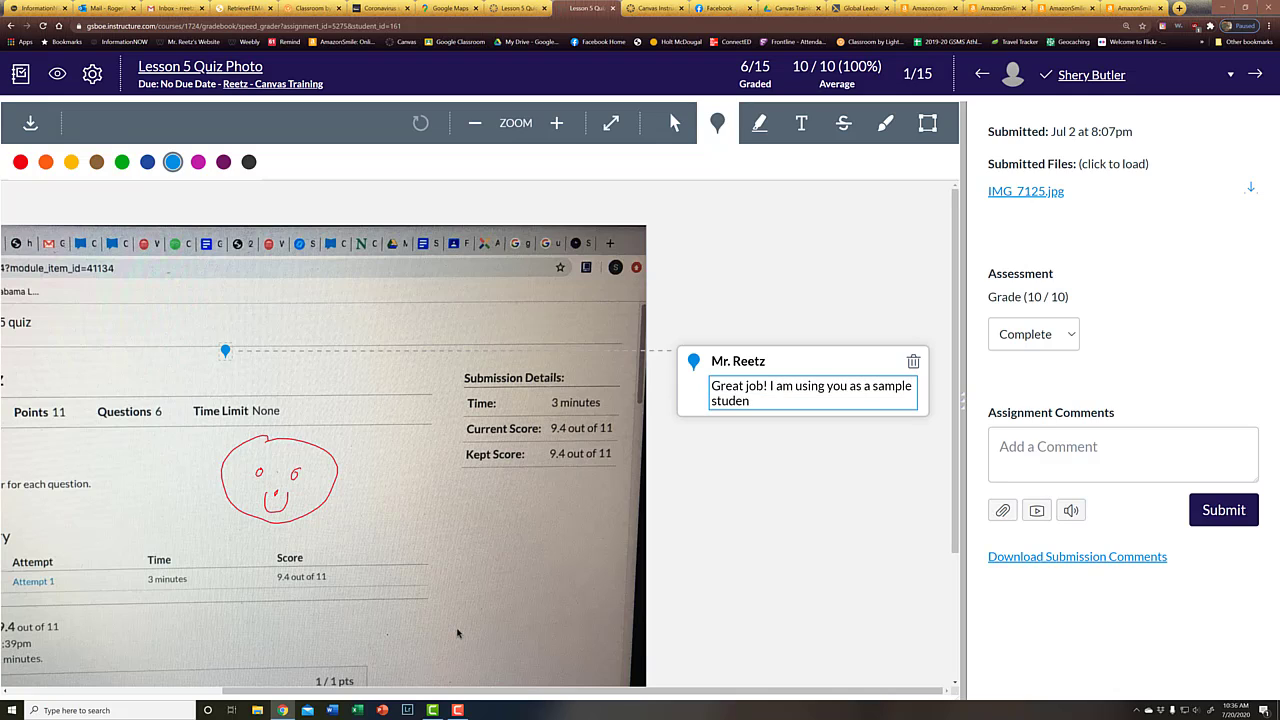
pyautogui.write('t.')
pyautogui.press('F12')
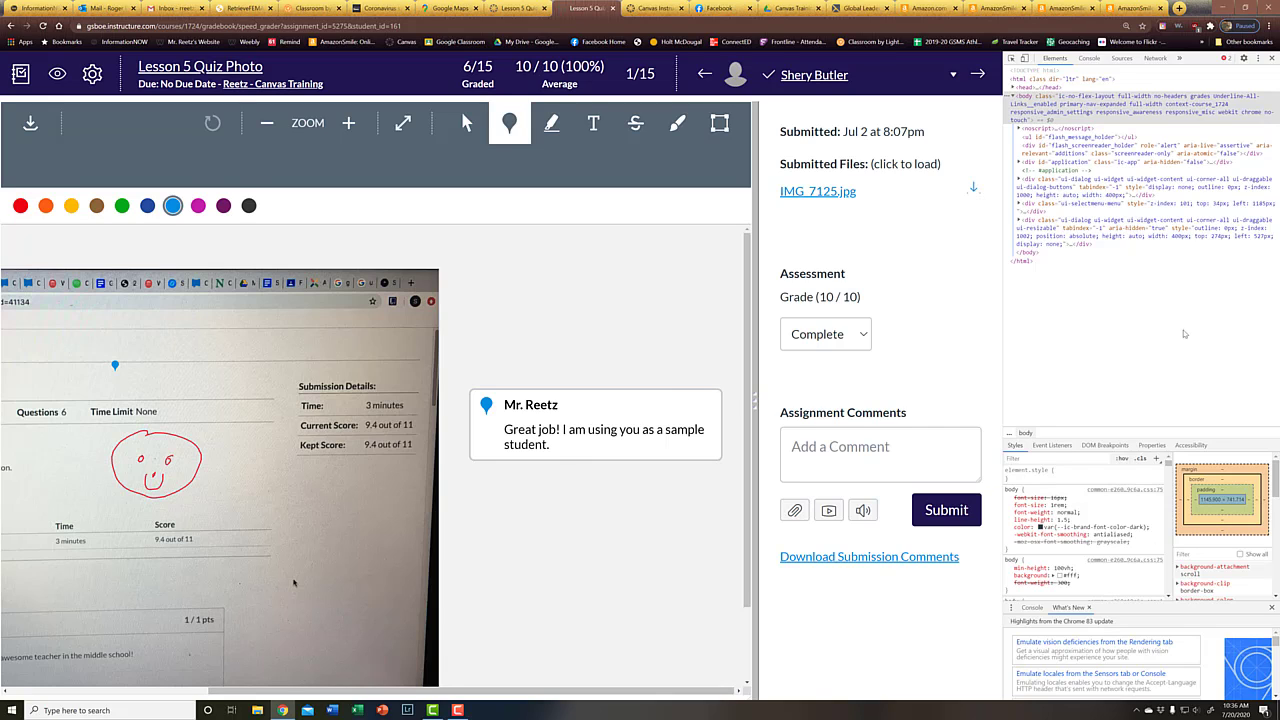
pyautogui.press('F12')
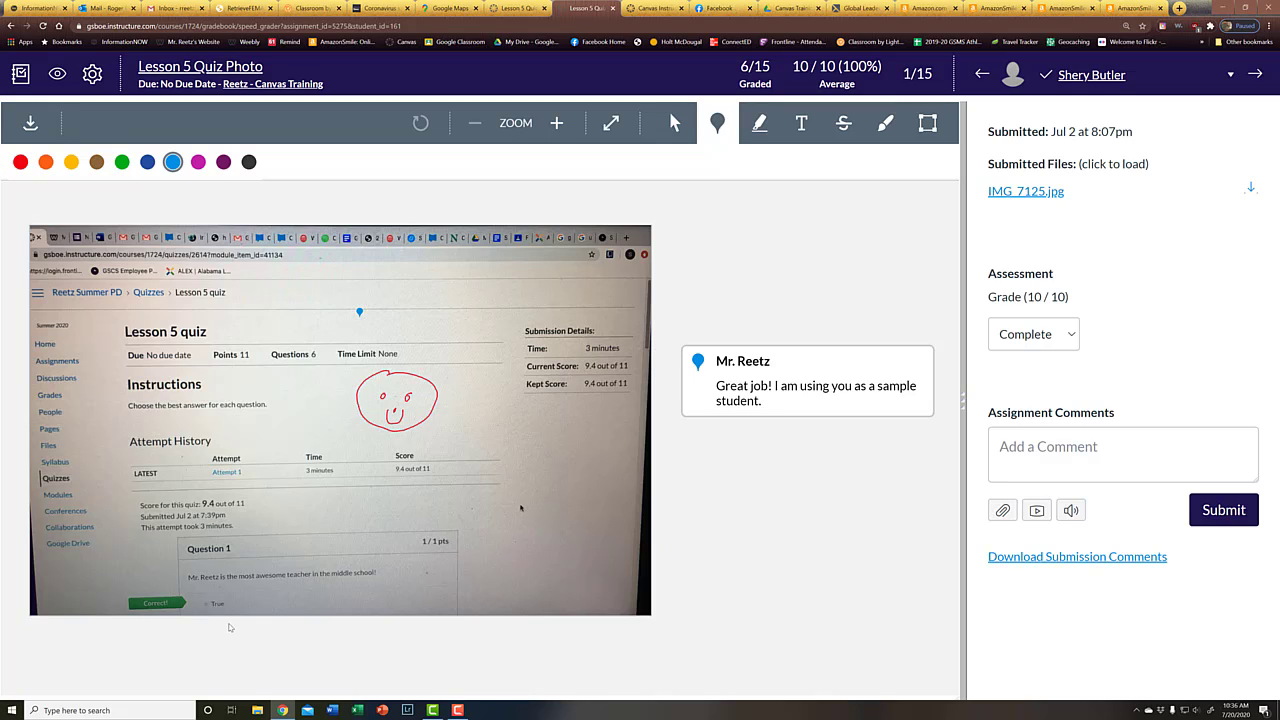
# Add a second blue point annotation at the quiz score with the comment "9.4 out of 11? Is that the best you can do?"
pyautogui.click(211, 495)
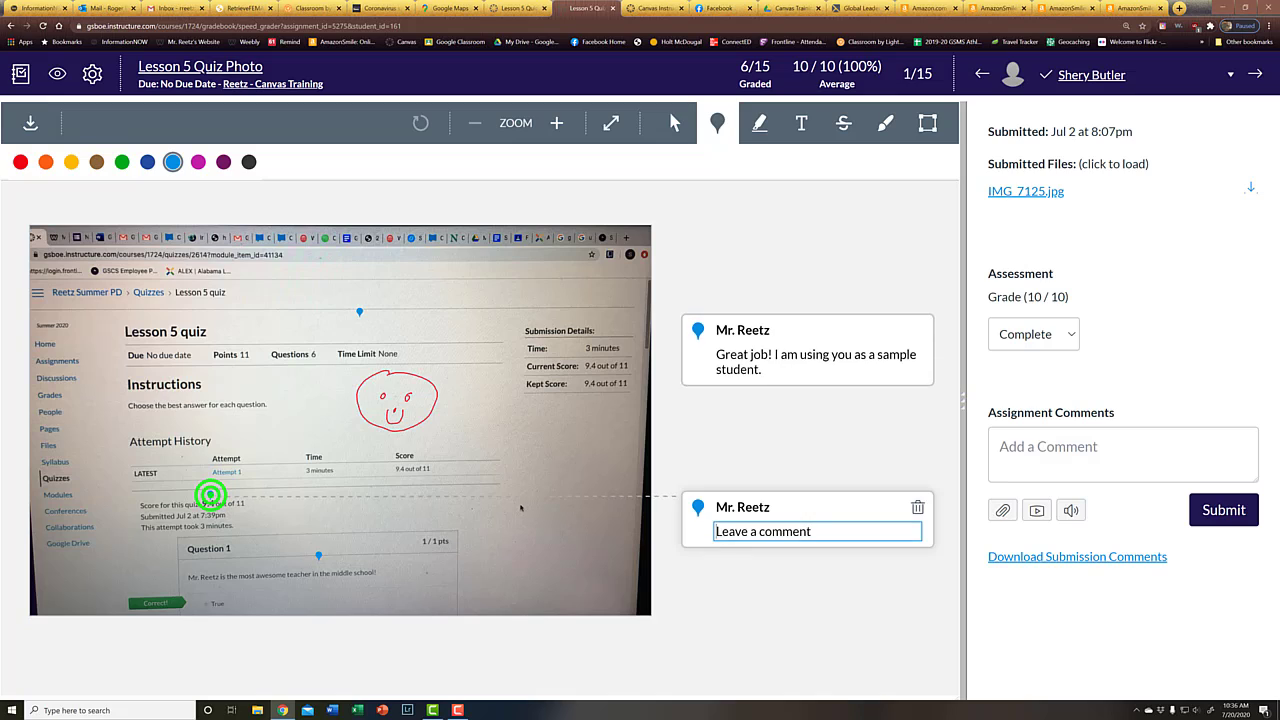
pyautogui.click(900, 530)
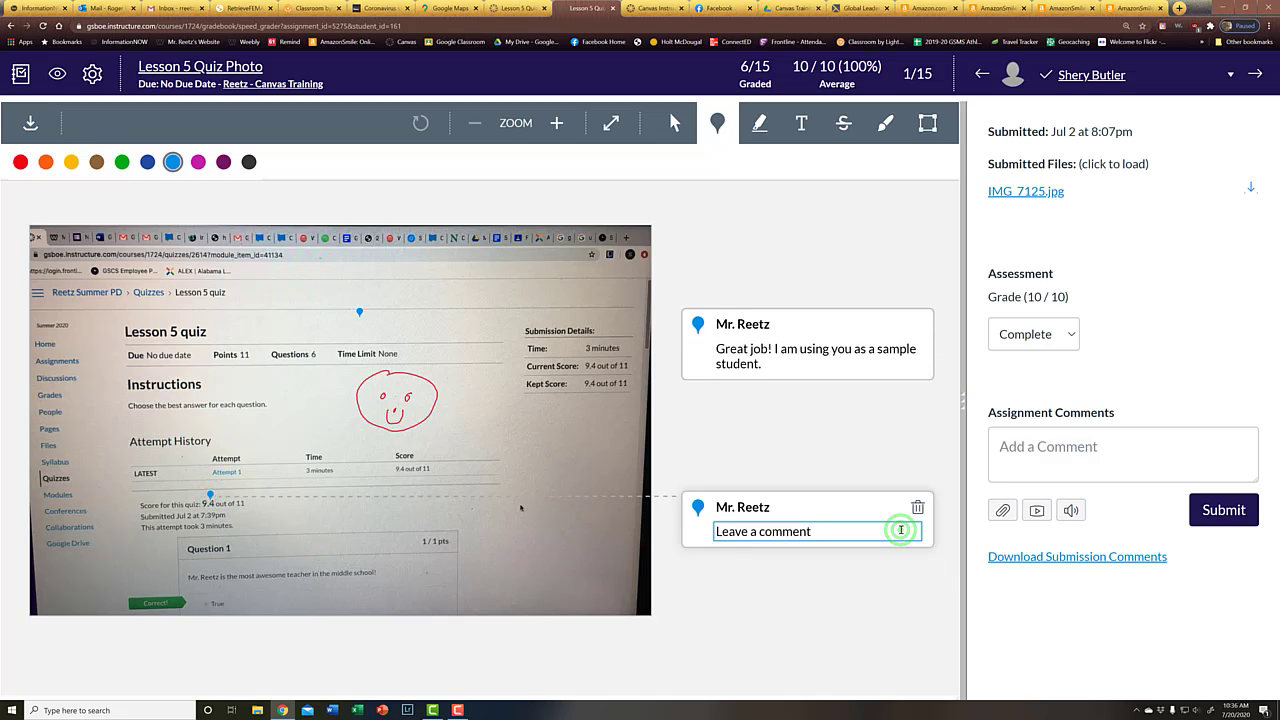
pyautogui.write('(')
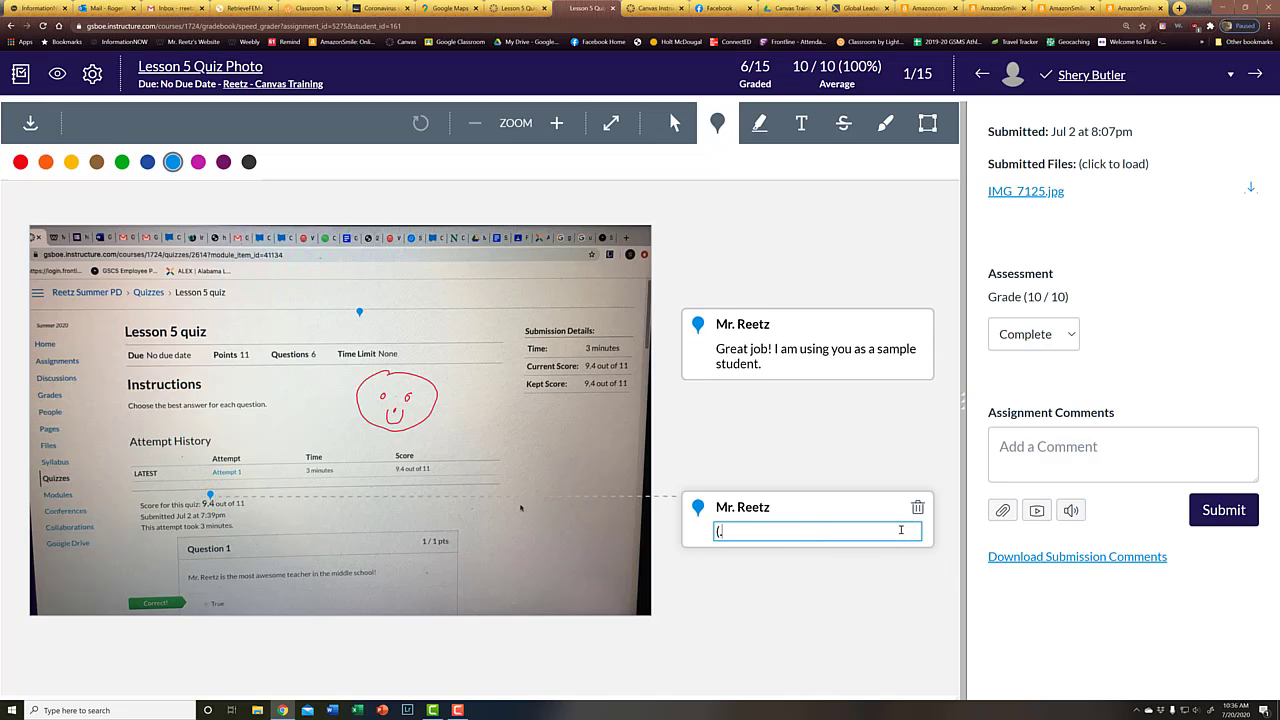
pyautogui.write('.4 out')
pyautogui.press('BackSpace')
pyautogui.press('BackSpace')
pyautogui.write('9.4 out of 11? Is that the best you')
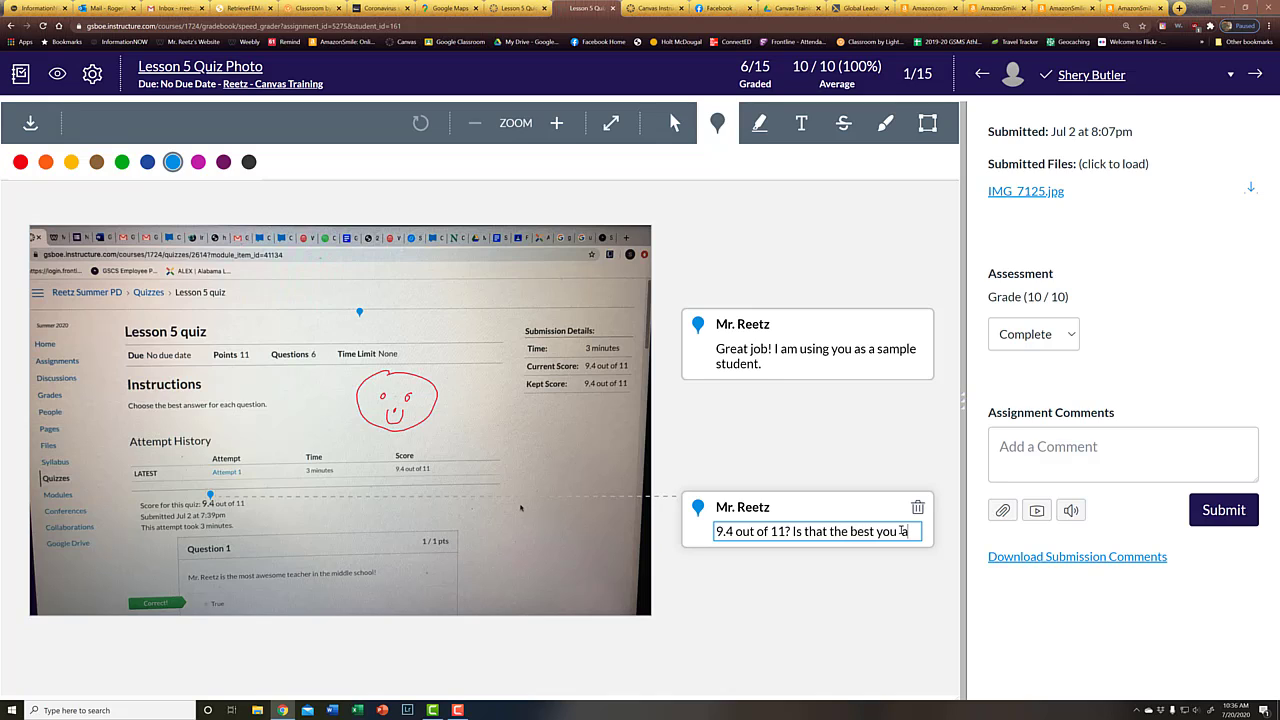
pyautogui.write(' can do?')
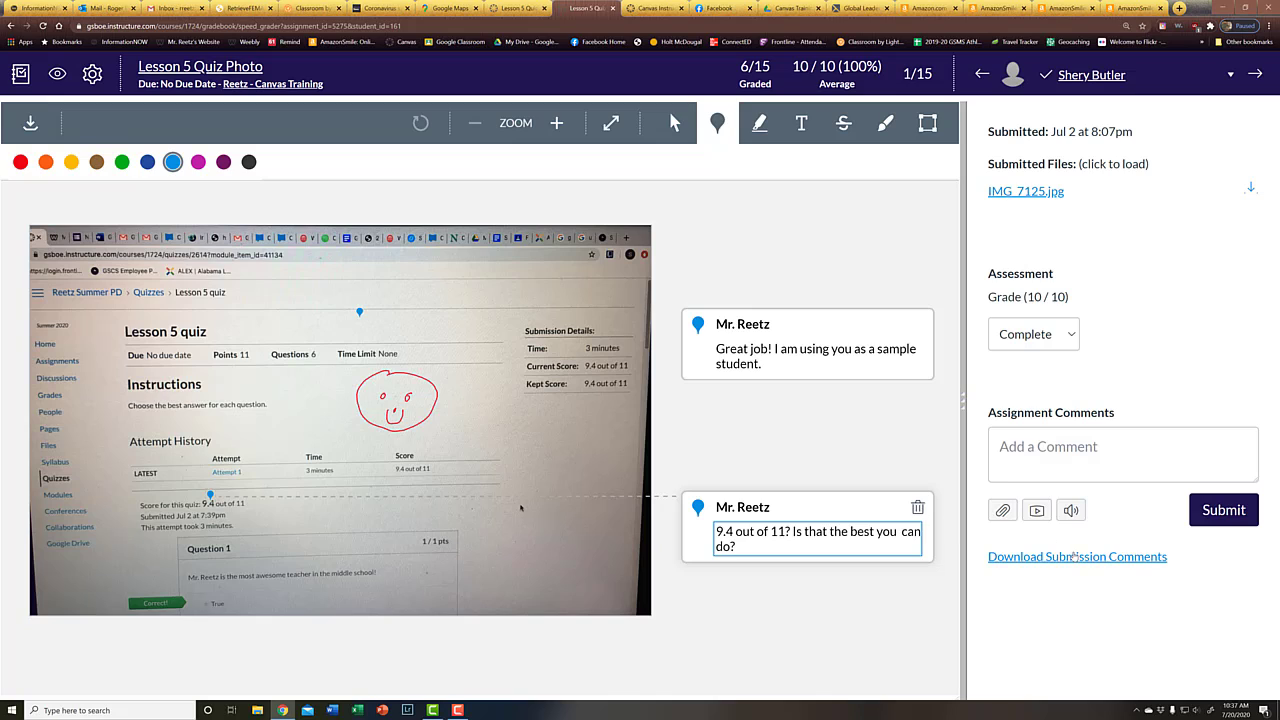
pyautogui.click(772, 591)
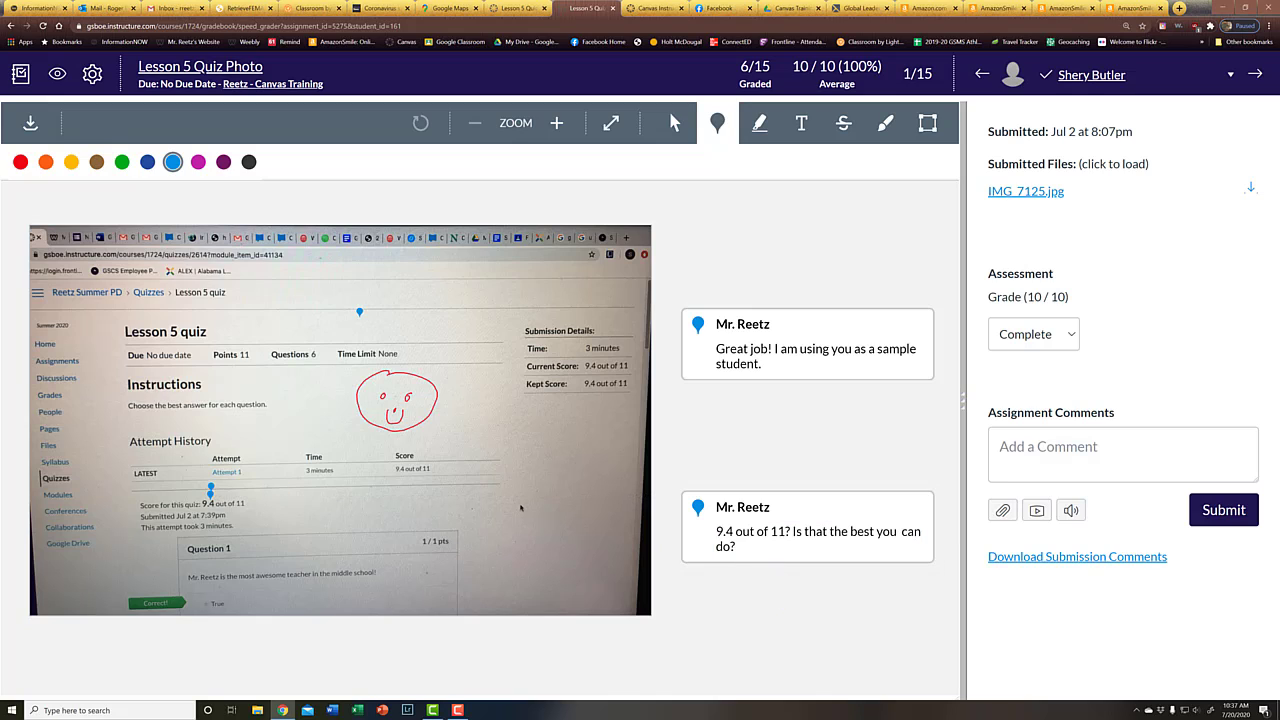
# Delete the comment attached to the point annotation at the quiz score
pyautogui.click(839, 513)
pyautogui.click(917, 507)
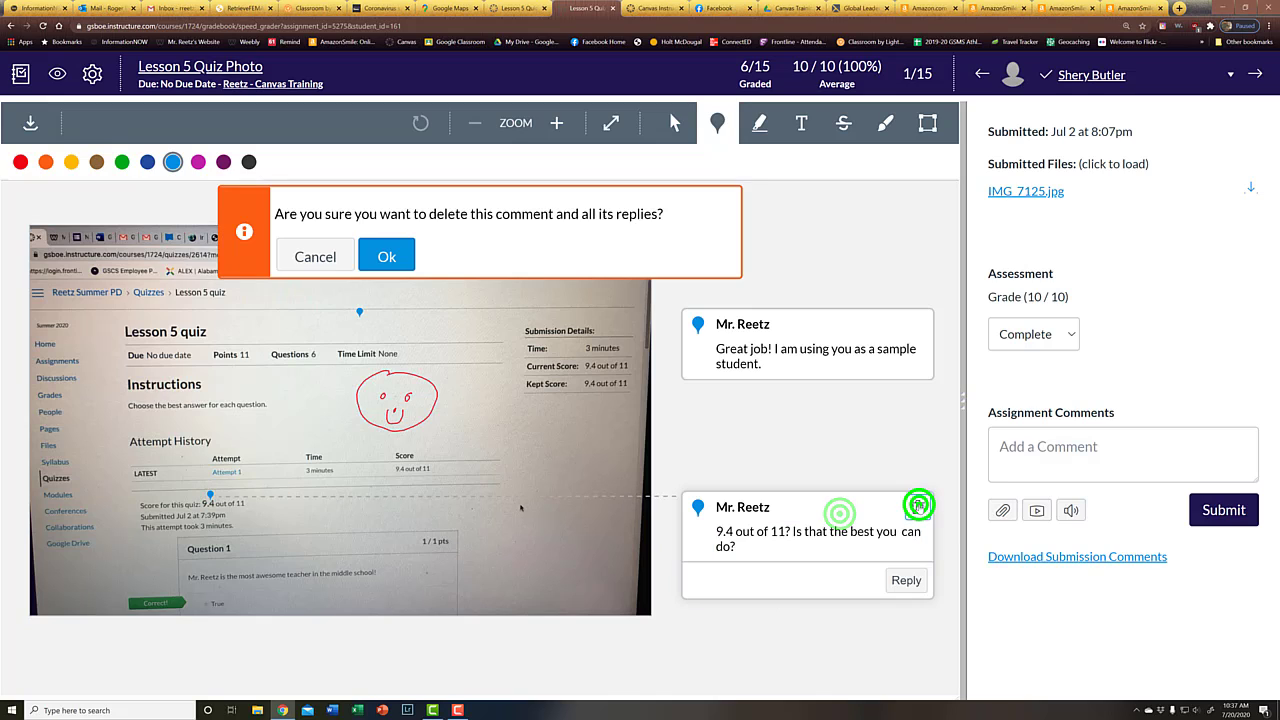
pyautogui.click(401, 267)
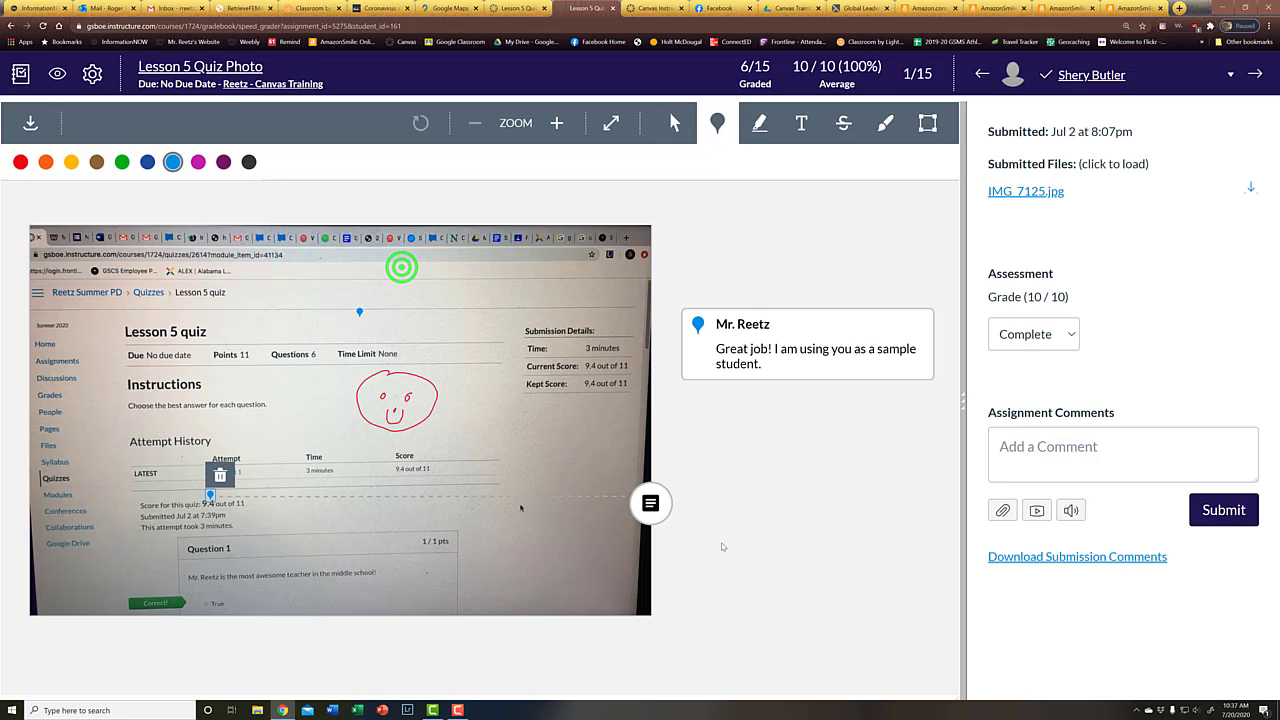
# Delete the blue point annotation at the quiz score and confirm its removal
pyautogui.click(220, 475)
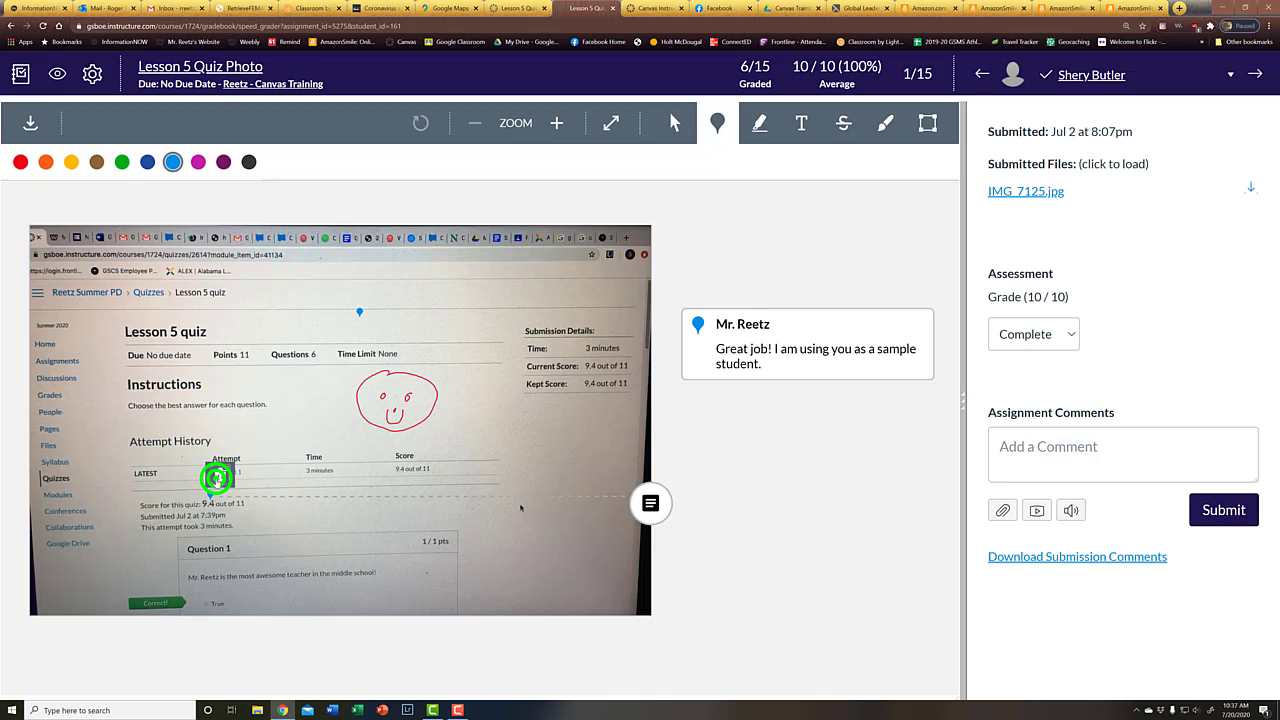
pyautogui.click(376, 256)
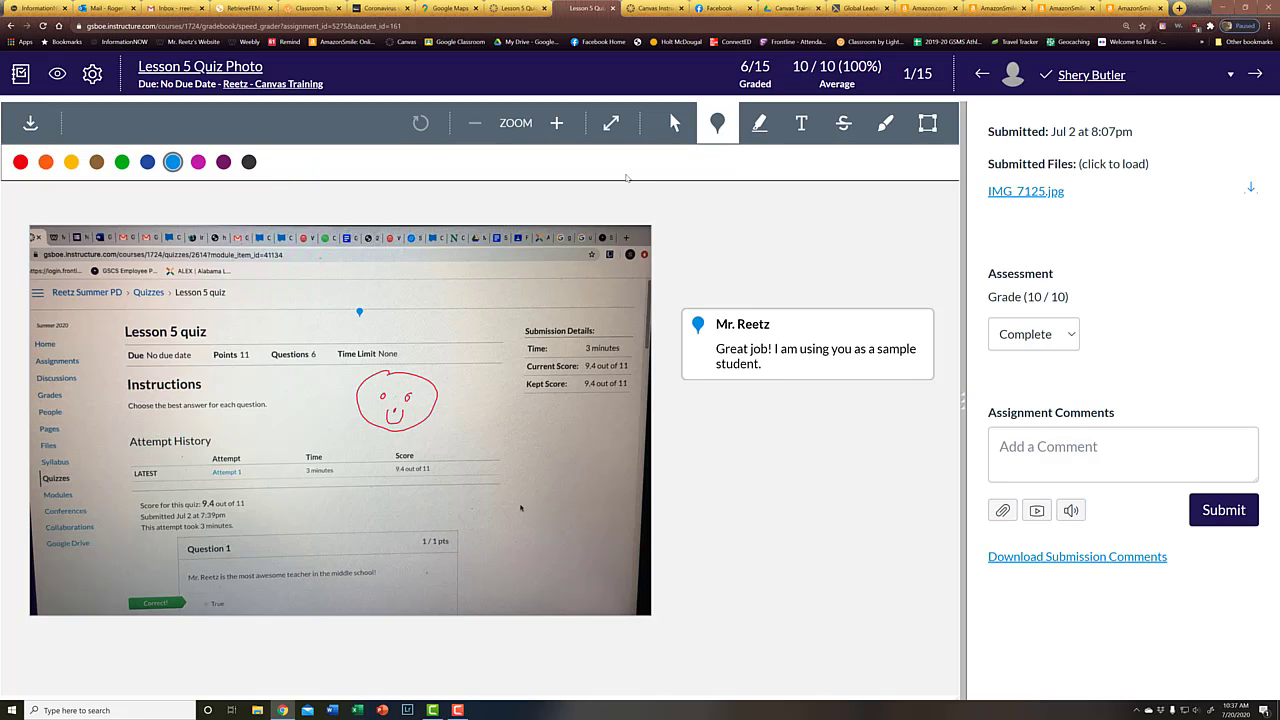
# Try to highlight the Lesson 5 quiz title in yellow on the submitted photo
pyautogui.click(759, 122)
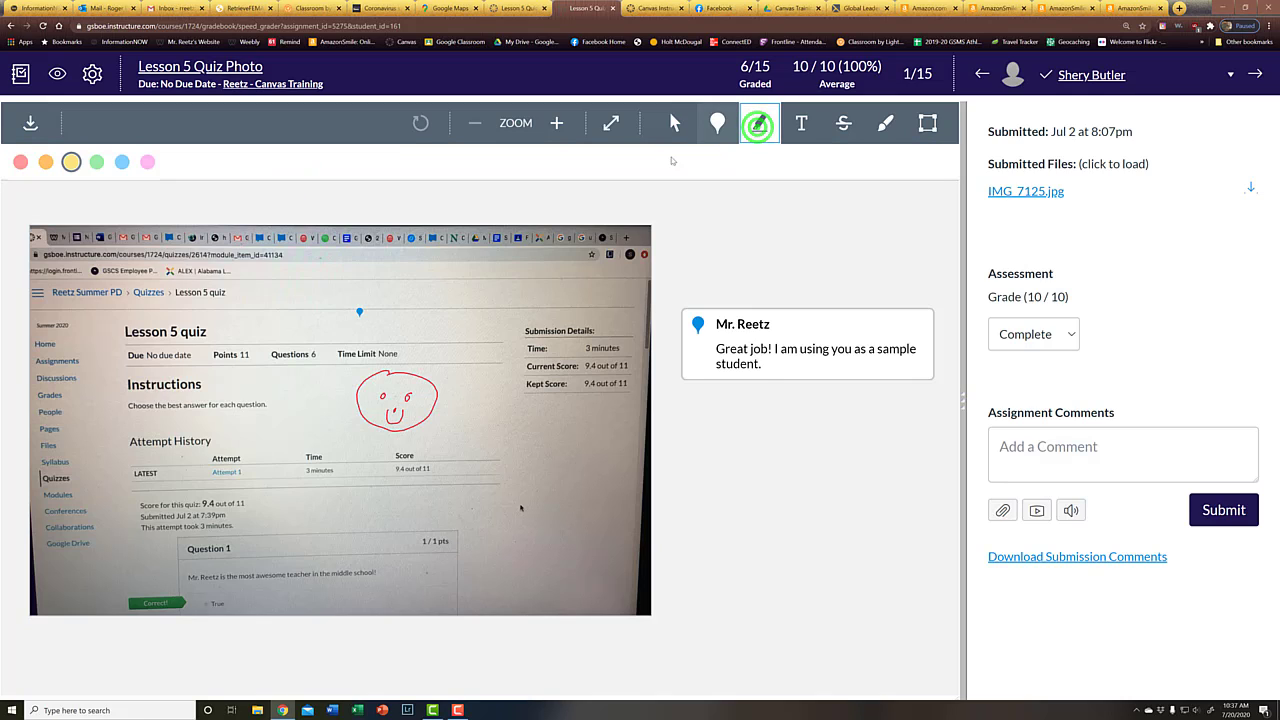
pyautogui.moveTo(129, 355); pyautogui.dragTo(225, 349)
pyautogui.click(759, 122)
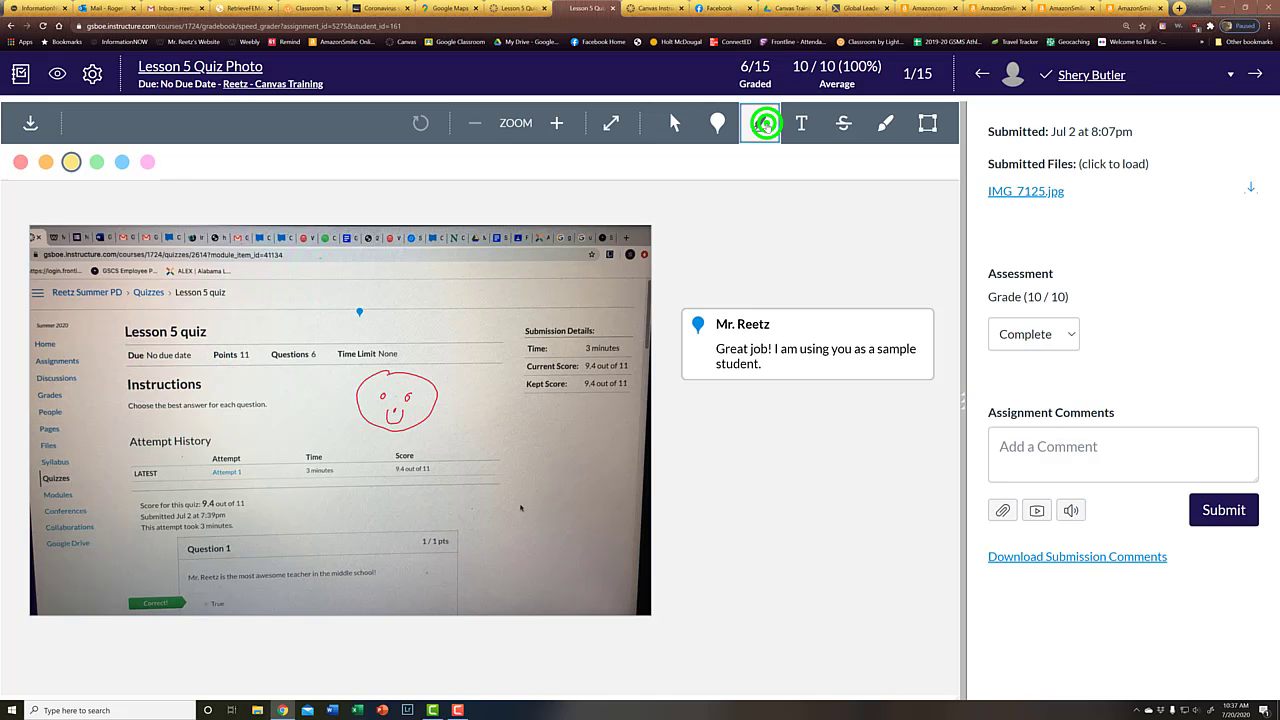
pyautogui.click(127, 357)
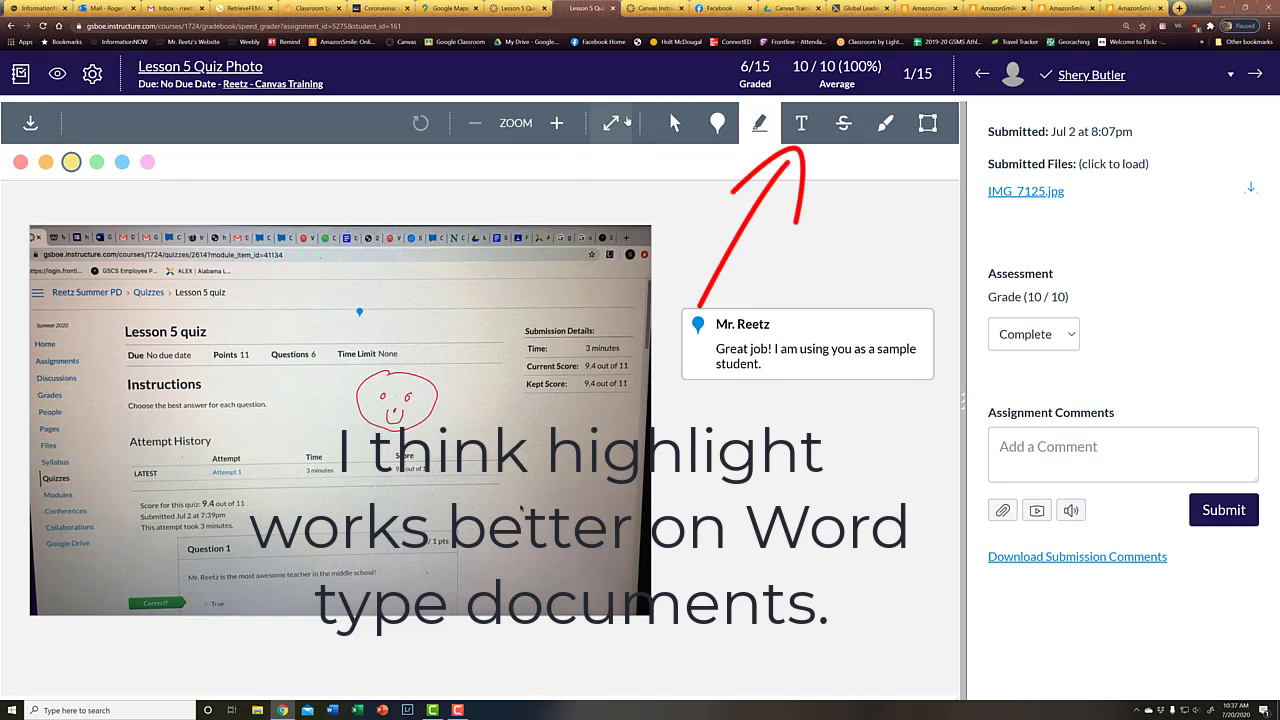
# Add a small black text annotation reading "Awesome" just below the blue point annotation near the Lesson 5 quiz title
pyautogui.click(803, 123)
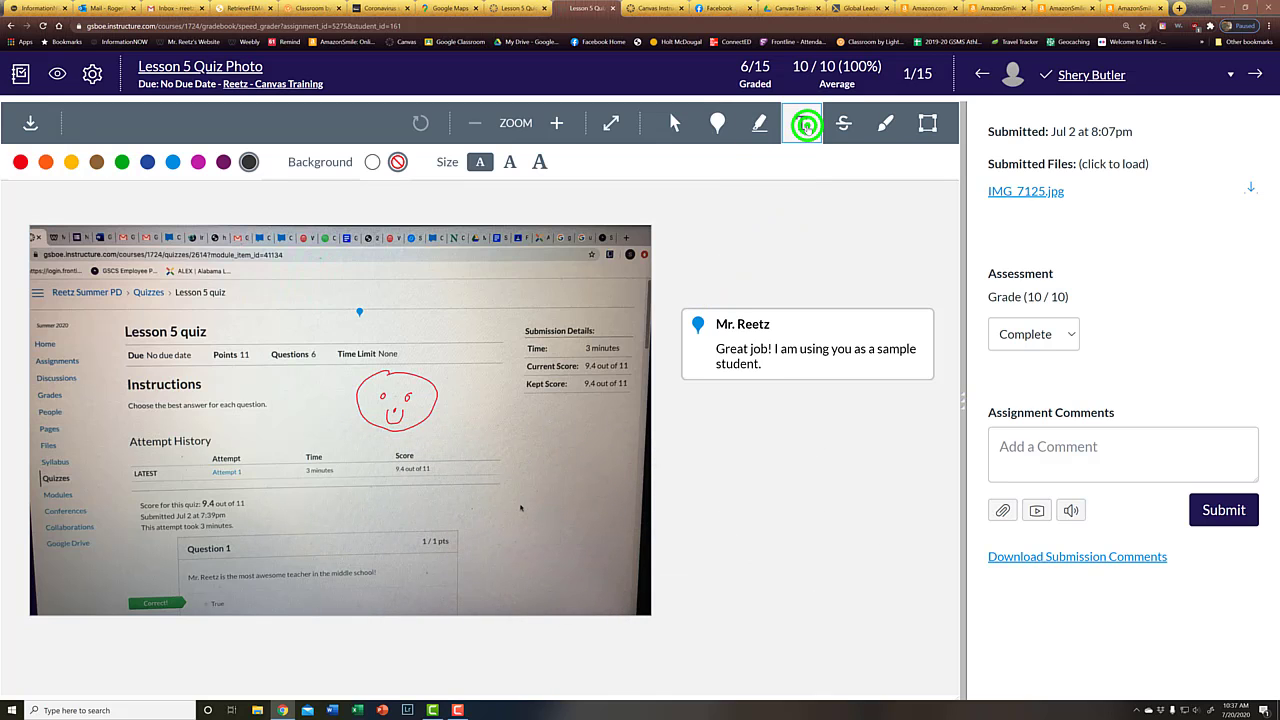
pyautogui.click(252, 323)
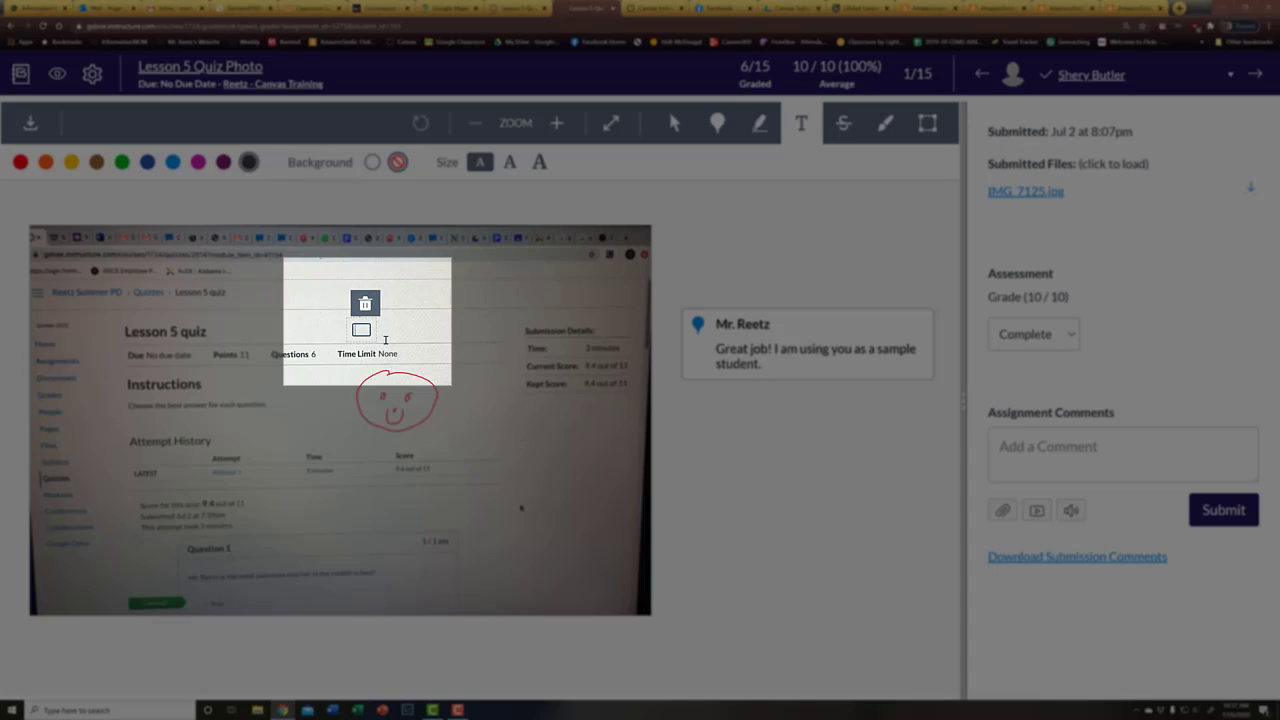
pyautogui.write('Awesome')
pyautogui.click(451, 331)
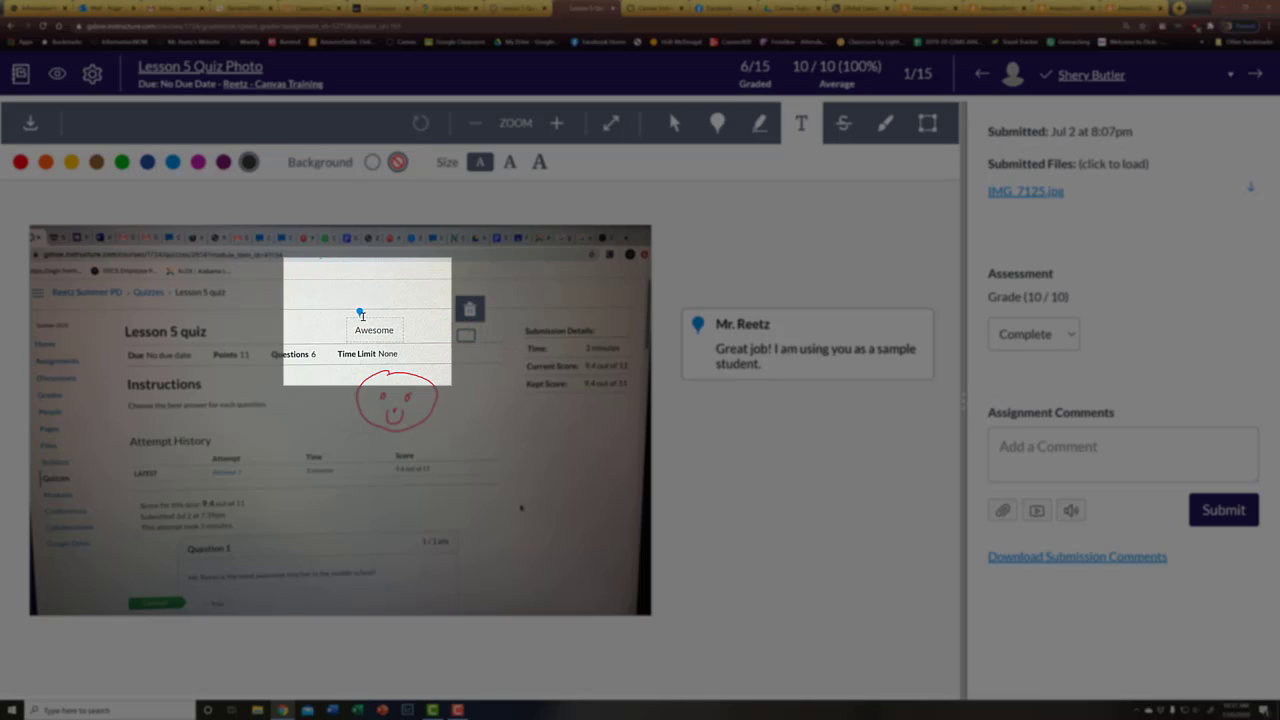
# Delete the "Awesome" text annotation from the photo and keep the blue point annotation
pyautogui.click(360, 313)
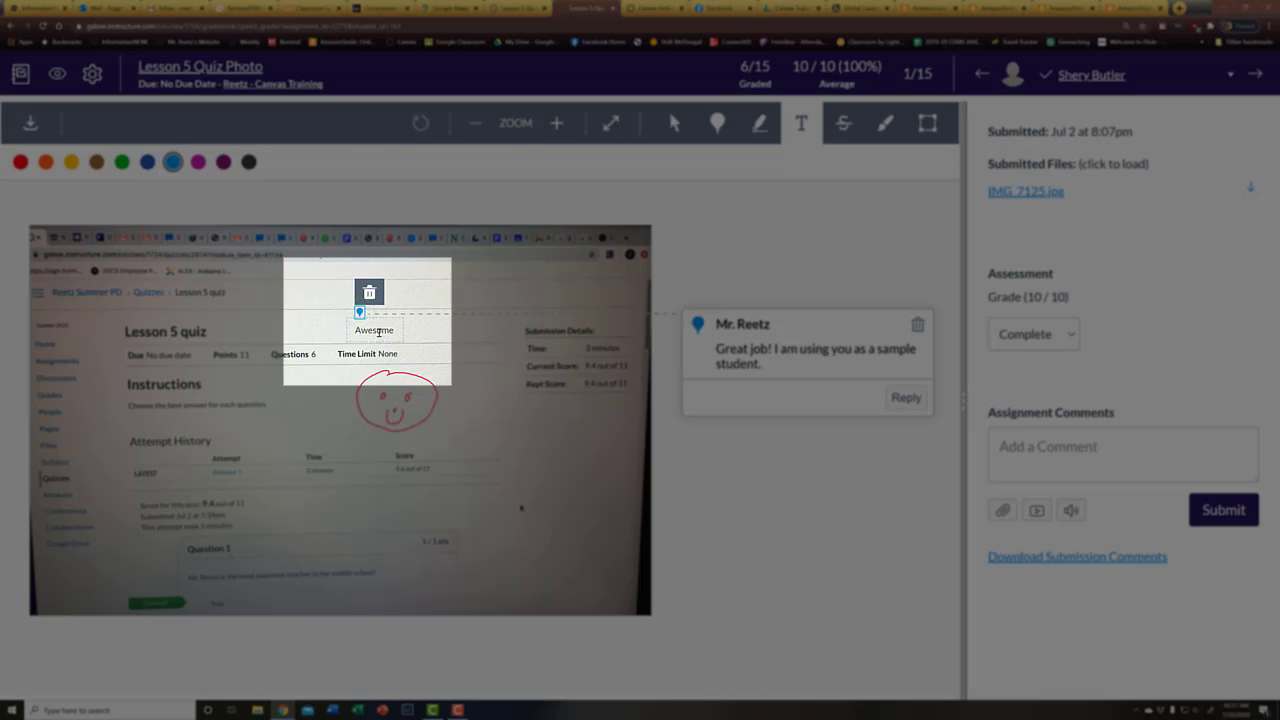
pyautogui.click(368, 292)
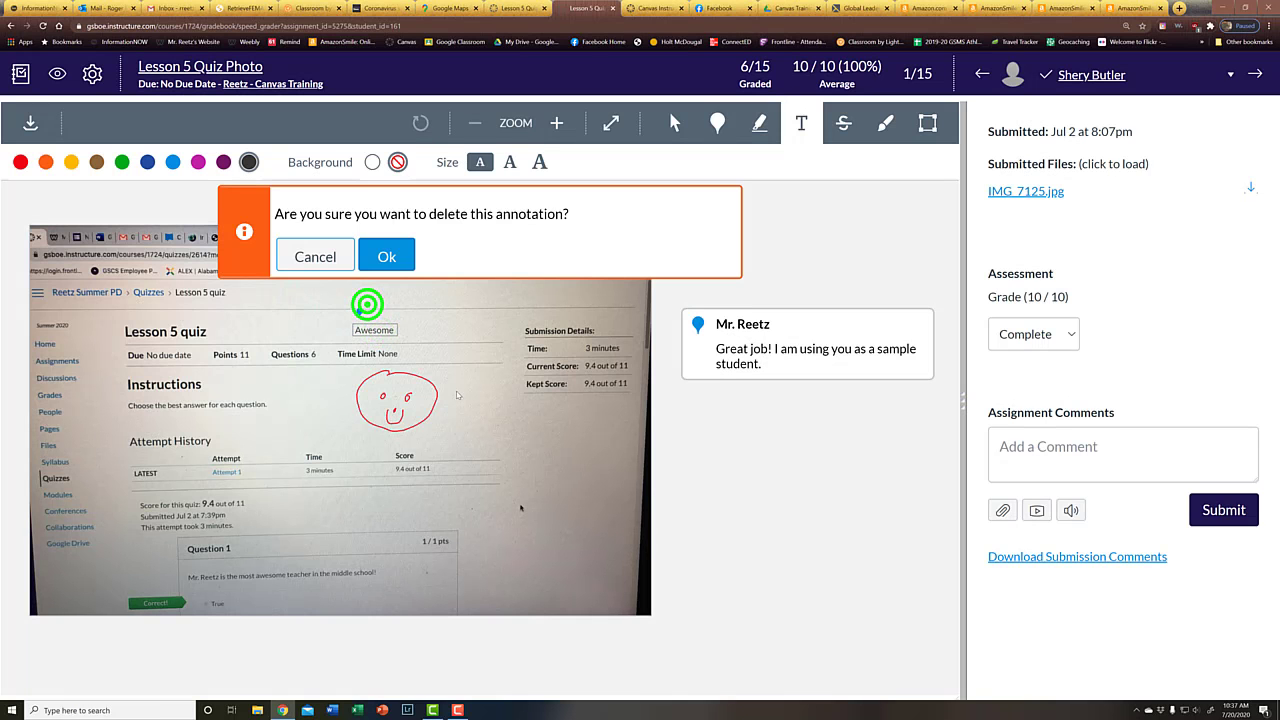
pyautogui.click(390, 250)
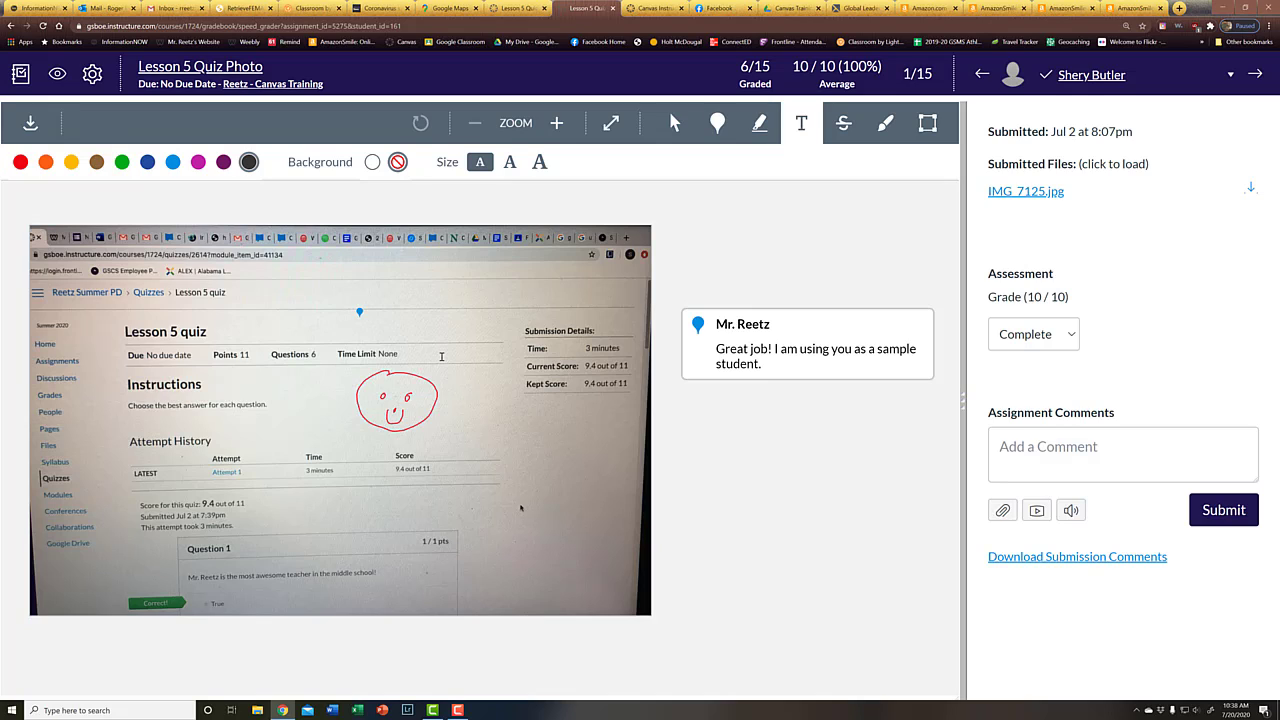
# Try the Change Grade shortcut and look it up in SpeedGrader's list of keyboard shortcuts
pyautogui.press('g')
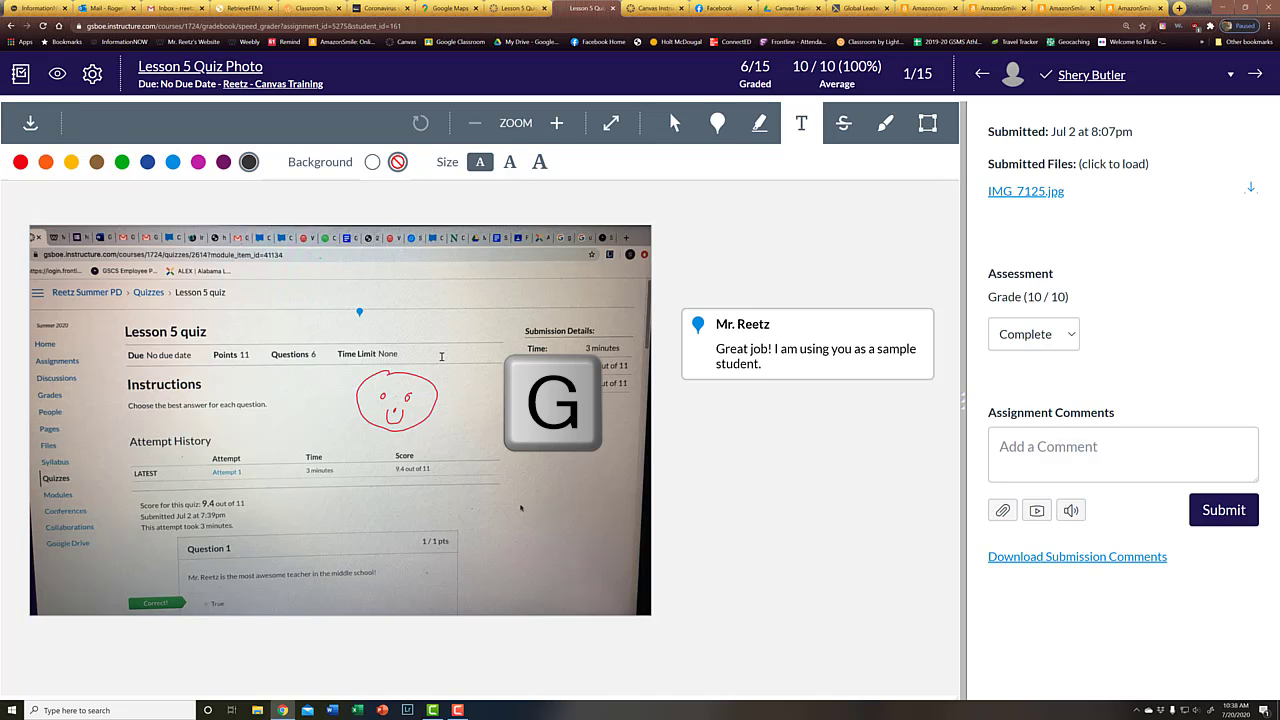
pyautogui.click(789, 511)
pyautogui.click(92, 74)
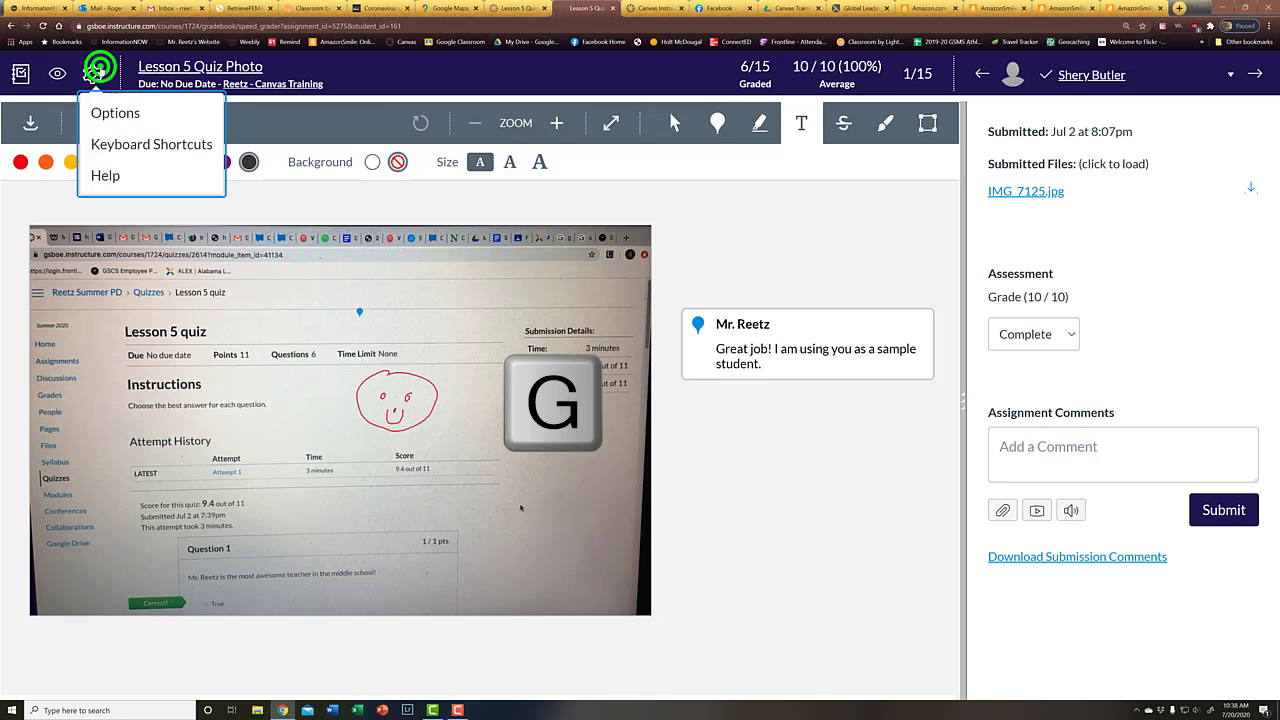
pyautogui.click(115, 148)
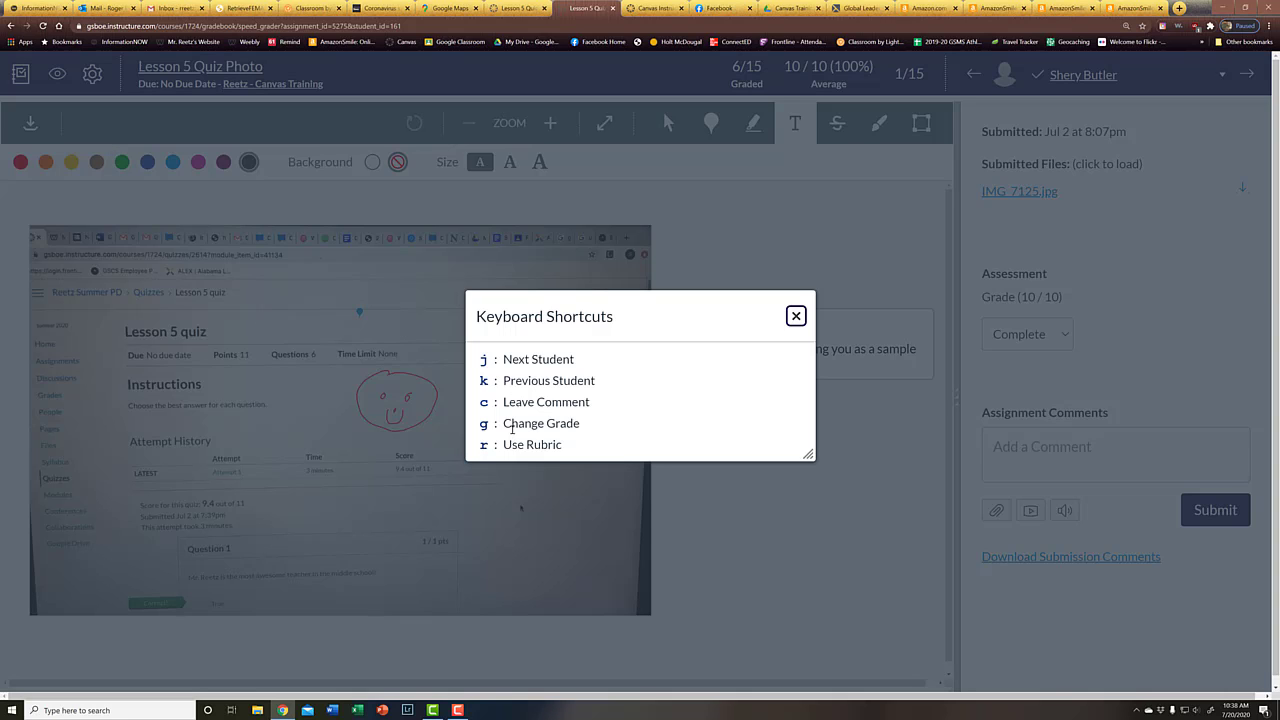
pyautogui.click(512, 428)
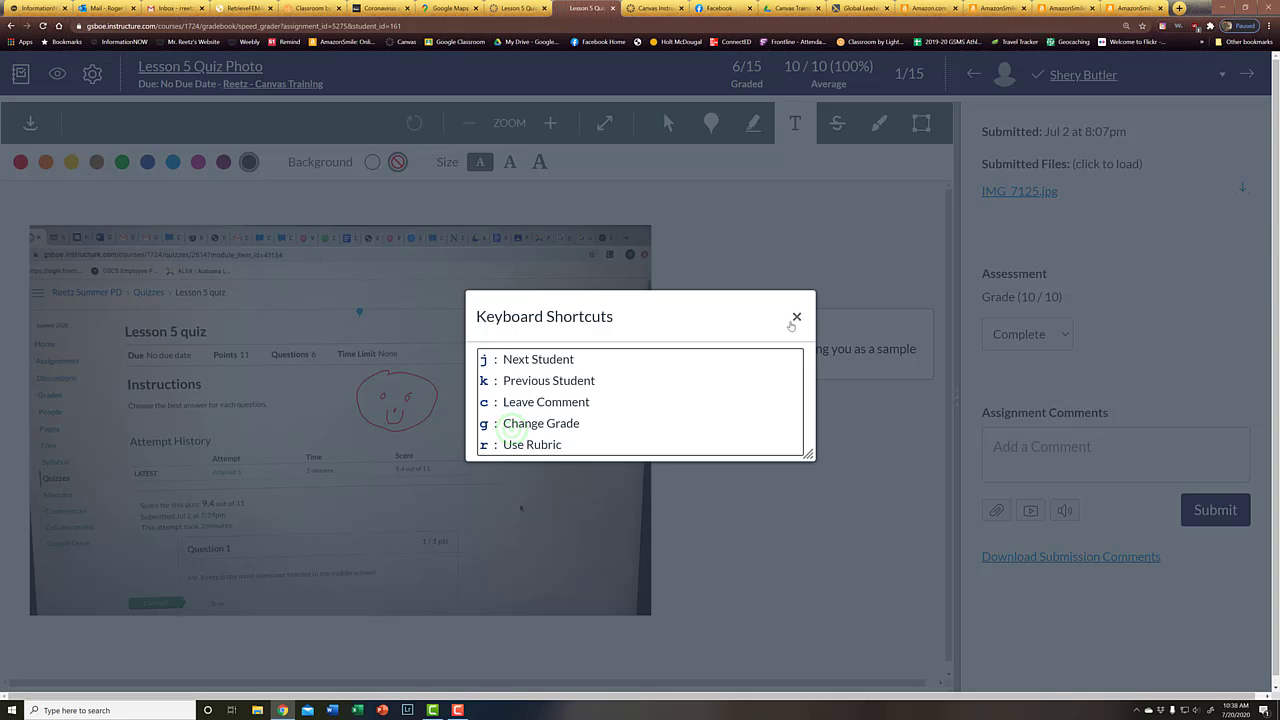
pyautogui.click(796, 316)
pyautogui.click(794, 276)
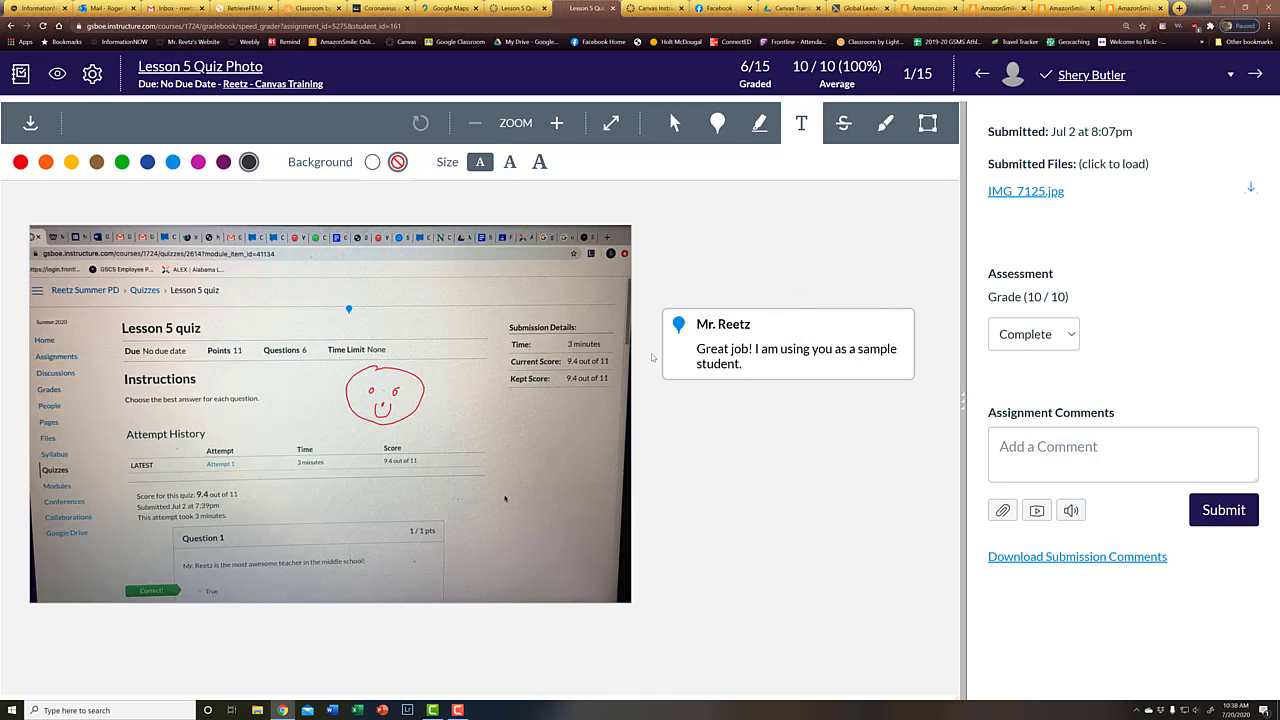
# Switch from the text tool to the selection cursor and view the assessment grade options, leaving the grade at Complete
pyautogui.click(801, 123)
pyautogui.click(674, 123)
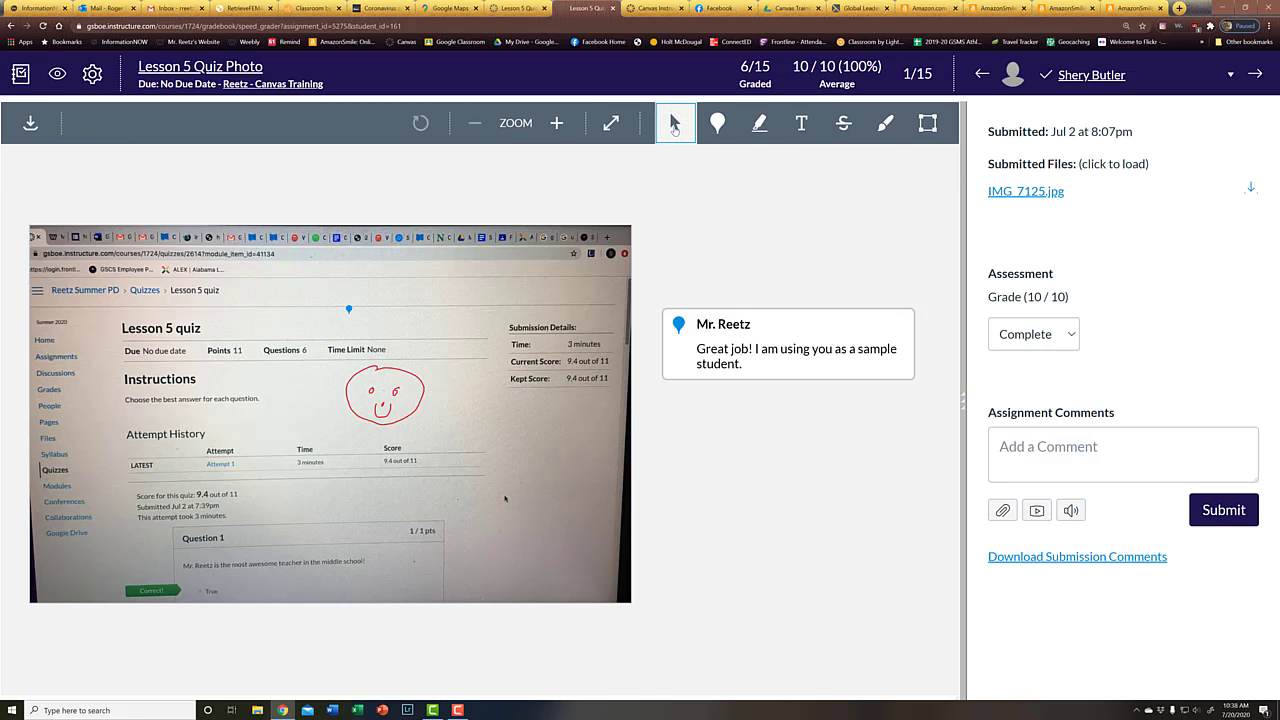
pyautogui.click(1057, 334)
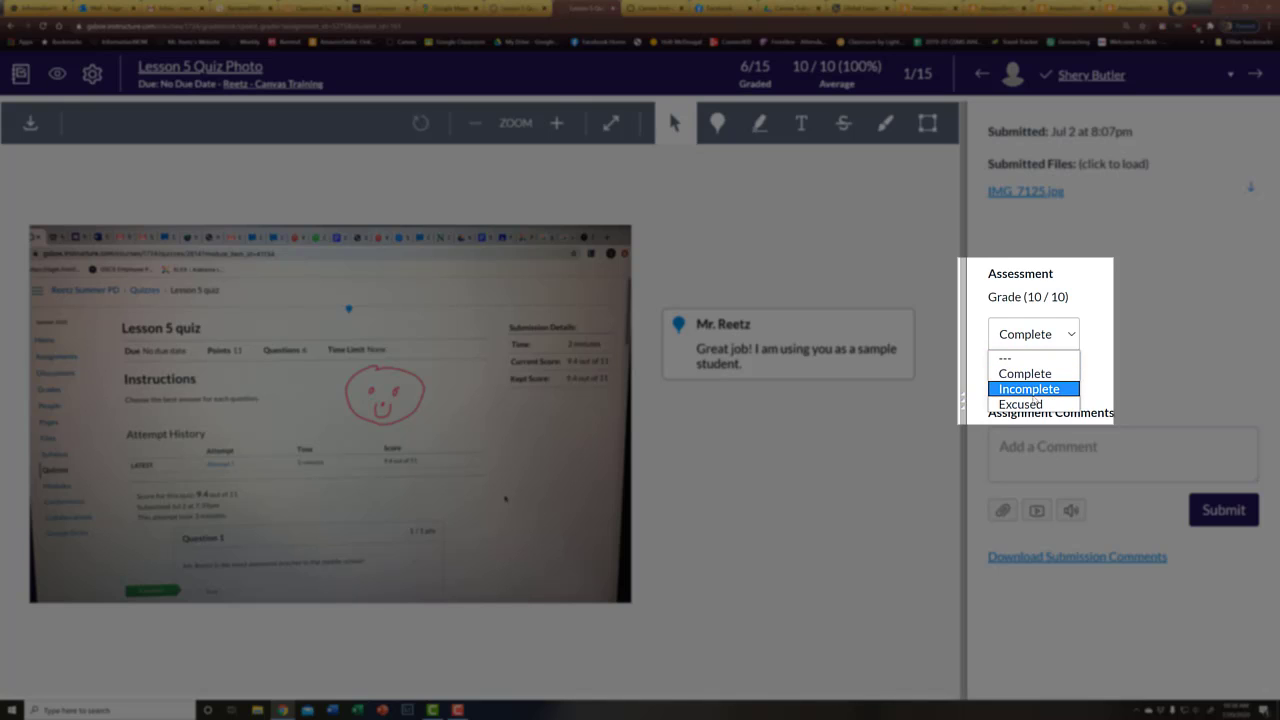
pyautogui.click(1135, 346)
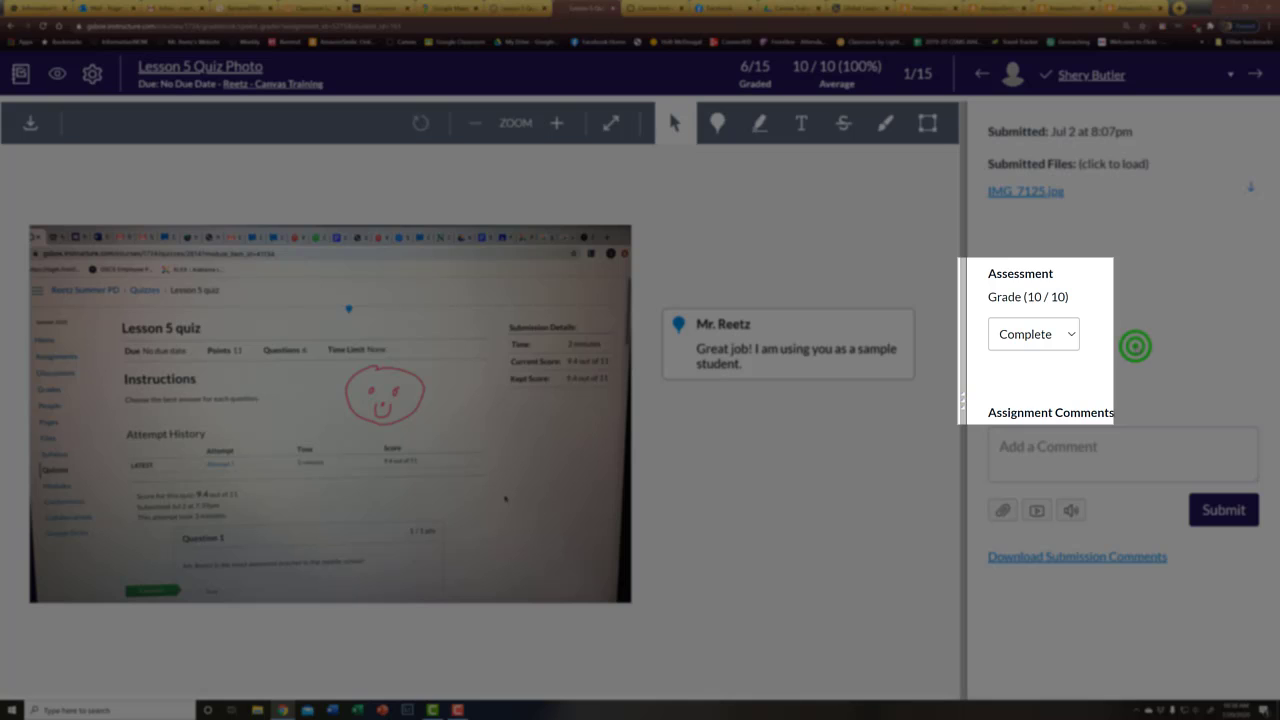
# Advance three students to the fourth student's submission
pyautogui.press('j')
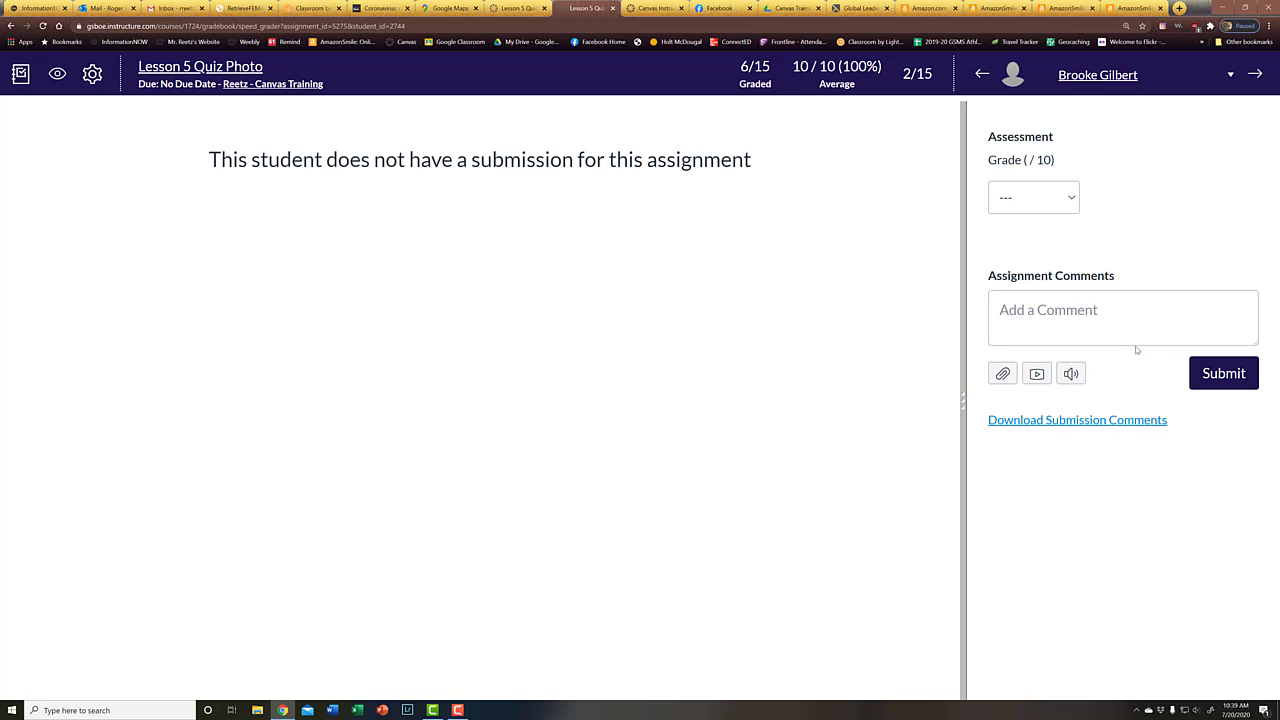
pyautogui.press('j')
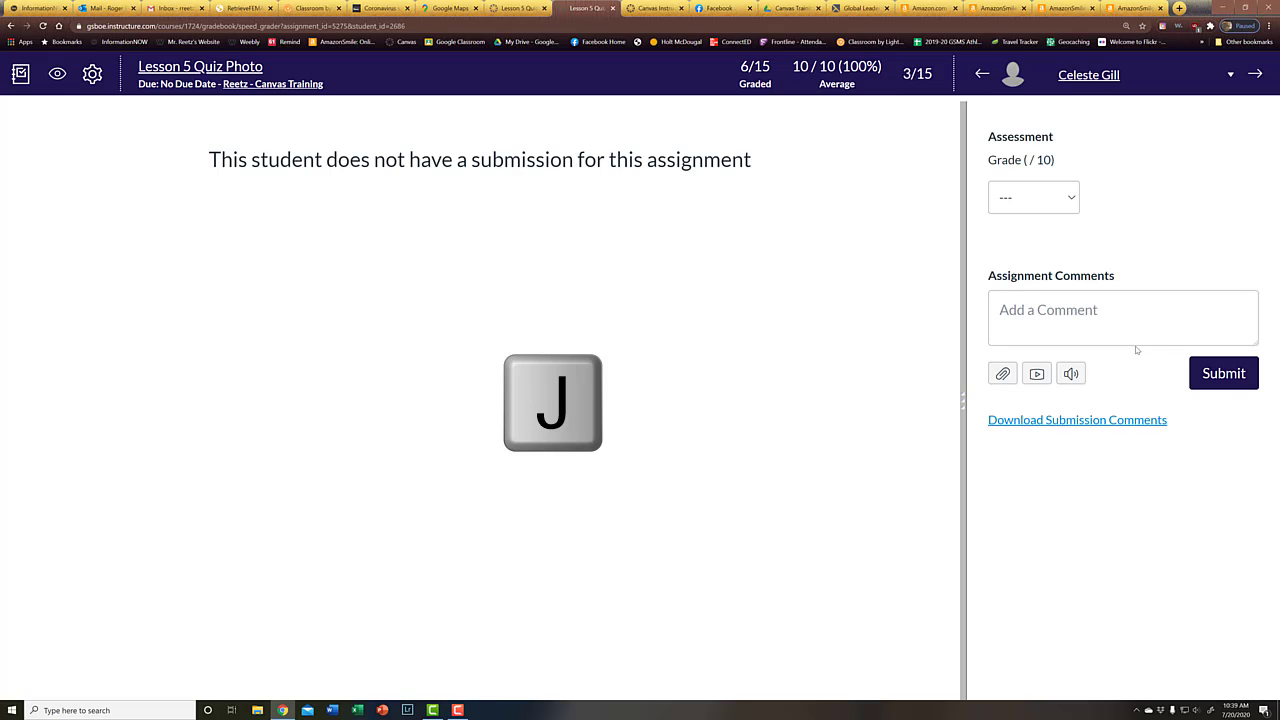
pyautogui.press('j')
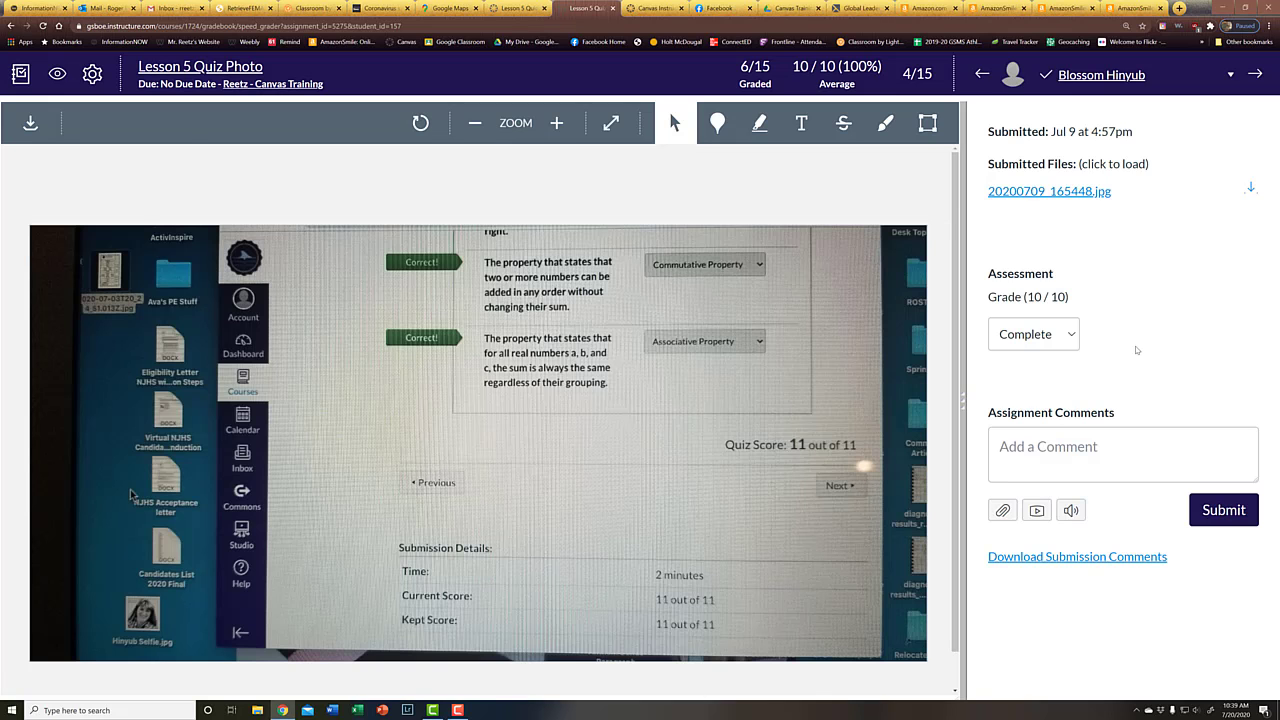
# Cycle the fourth student's grade through the other options and set it back to Complete
pyautogui.press('g')
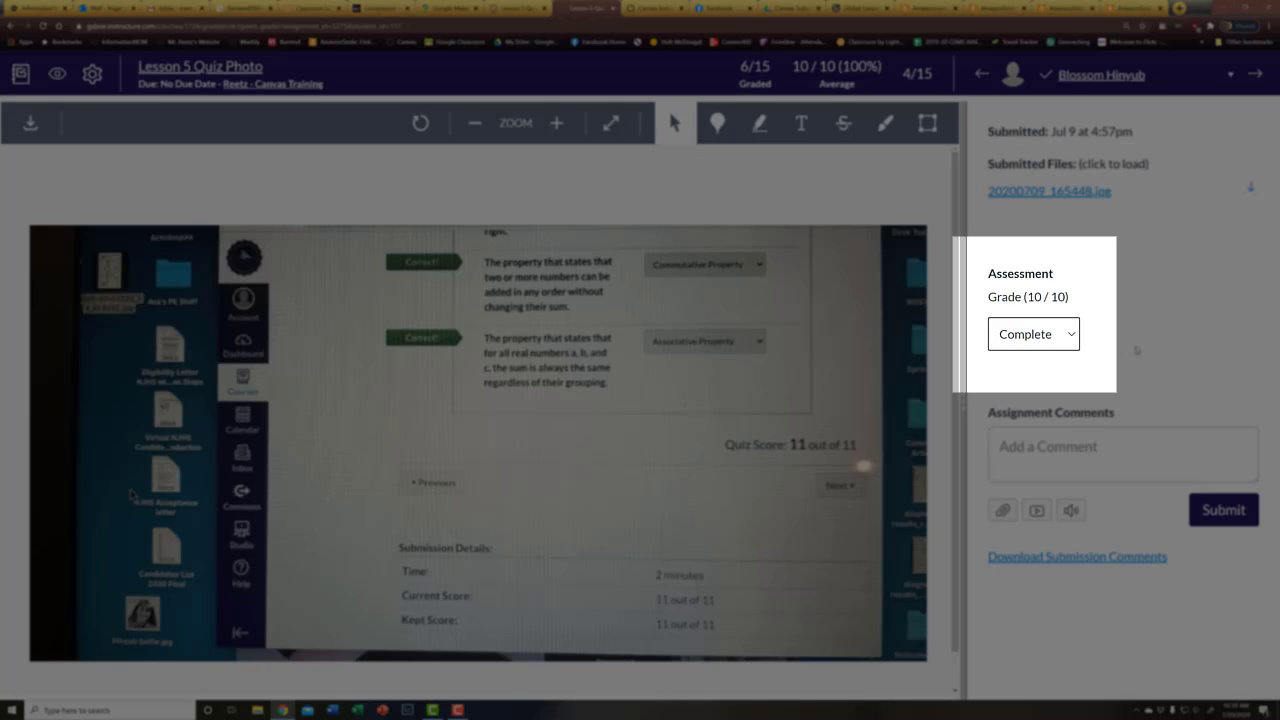
pyautogui.press('Down')
pyautogui.press('Down')
pyautogui.press('Up')
pyautogui.press('Up')
pyautogui.press('Up')
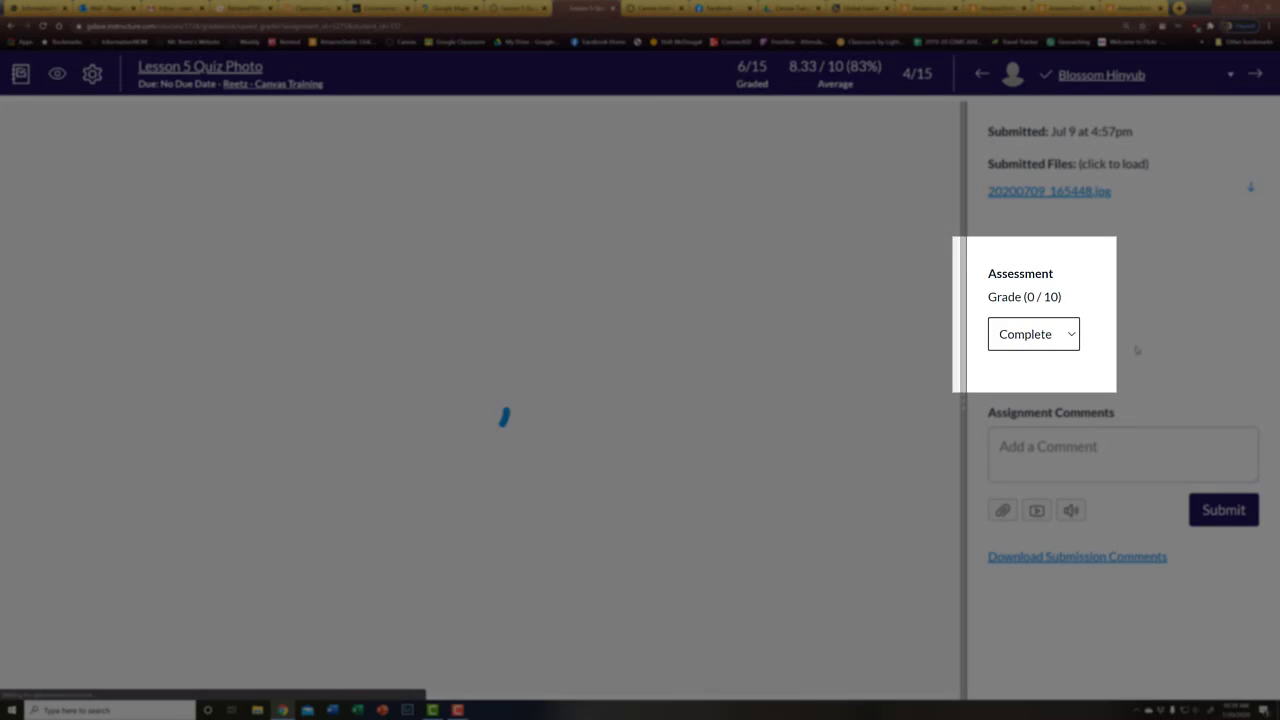
pyautogui.press('Down')
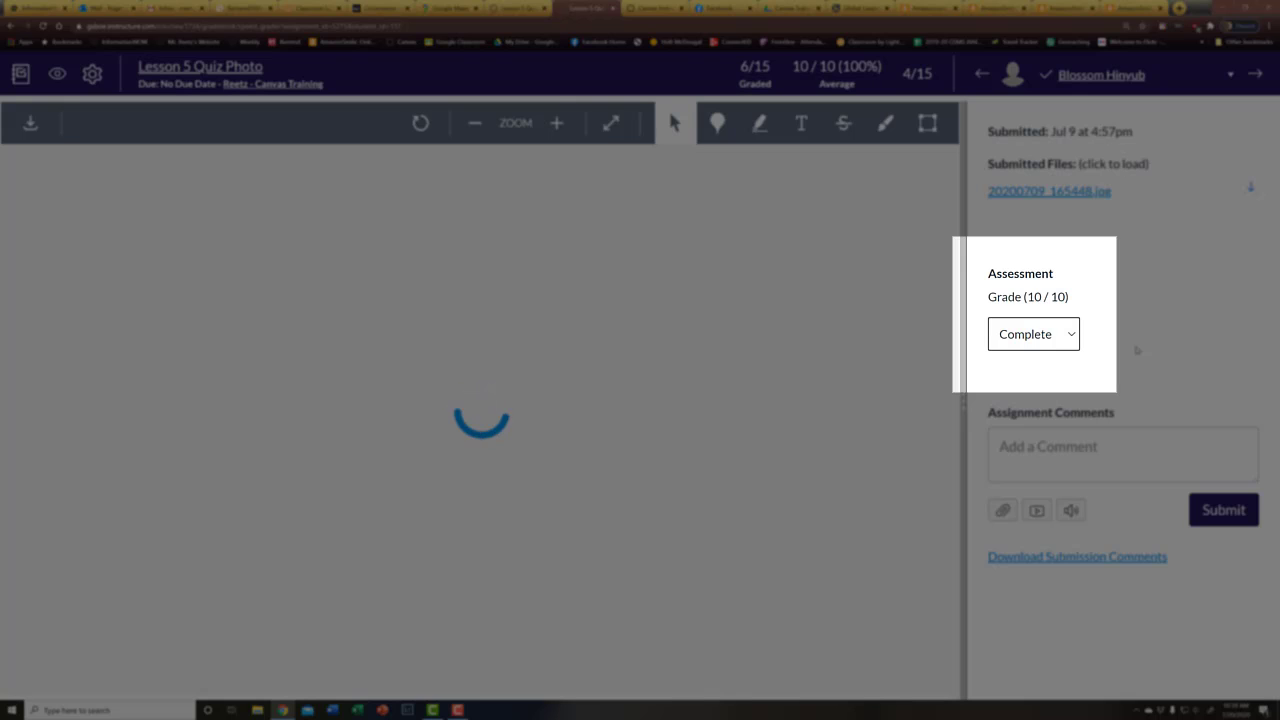
# Go to the fifth student's submission and check the grade selection, leaving it at Complete
pyautogui.press('j')
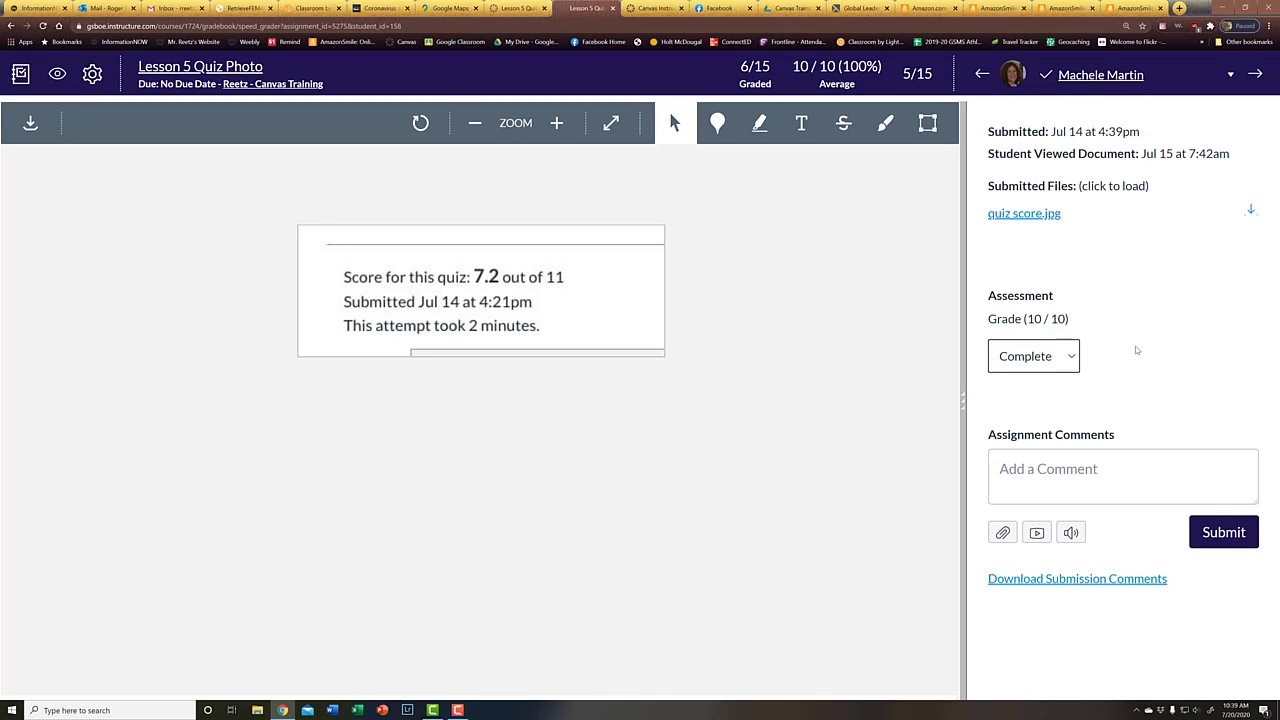
pyautogui.press('g')
pyautogui.click(1040, 352)
pyautogui.click(1040, 352)
# Go to the sixth student's submission, keep the grade at Complete, and submit the assignment comment "Who are those people?"
pyautogui.press('j')
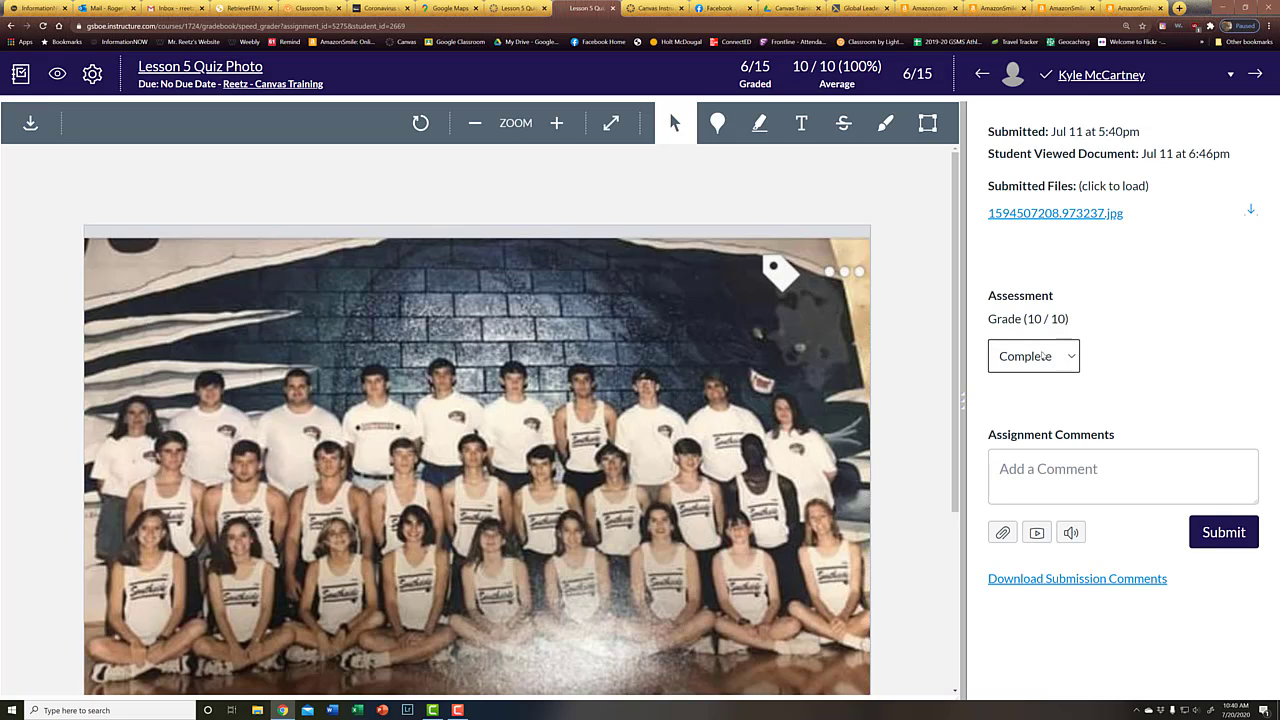
pyautogui.press('Down')
pyautogui.press('Up')
pyautogui.press('c')
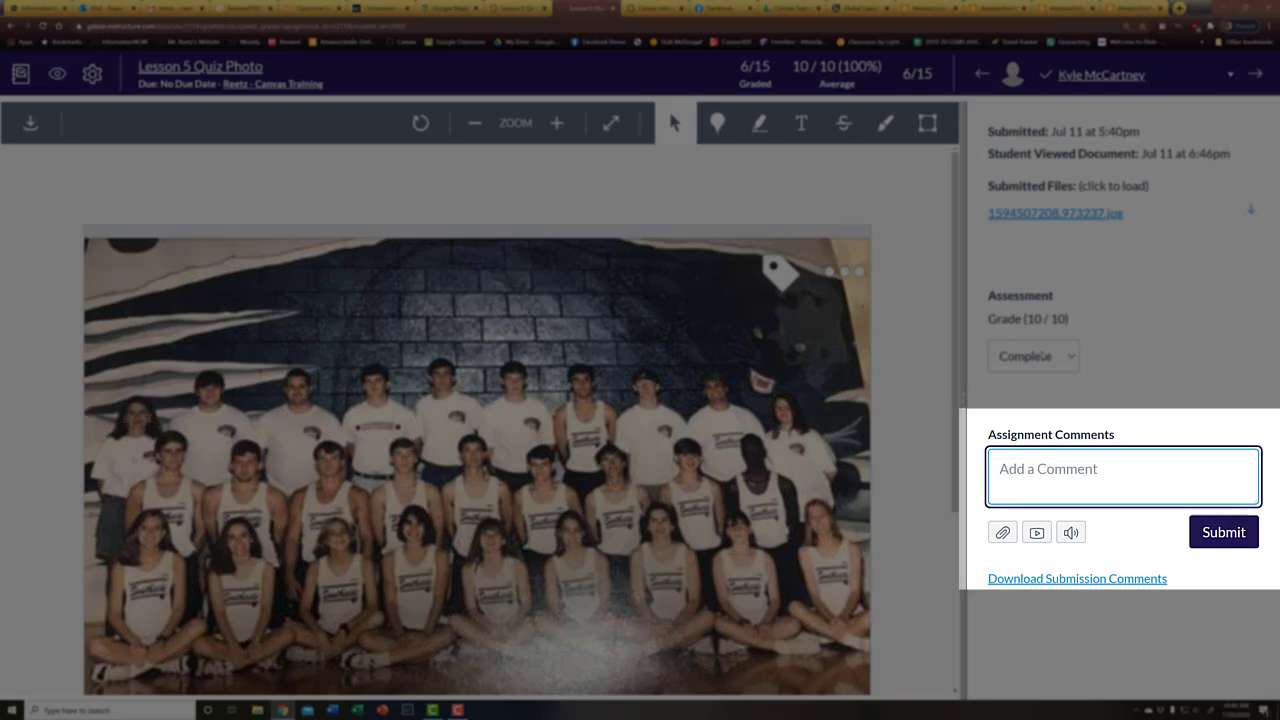
pyautogui.write('Who are those people?')
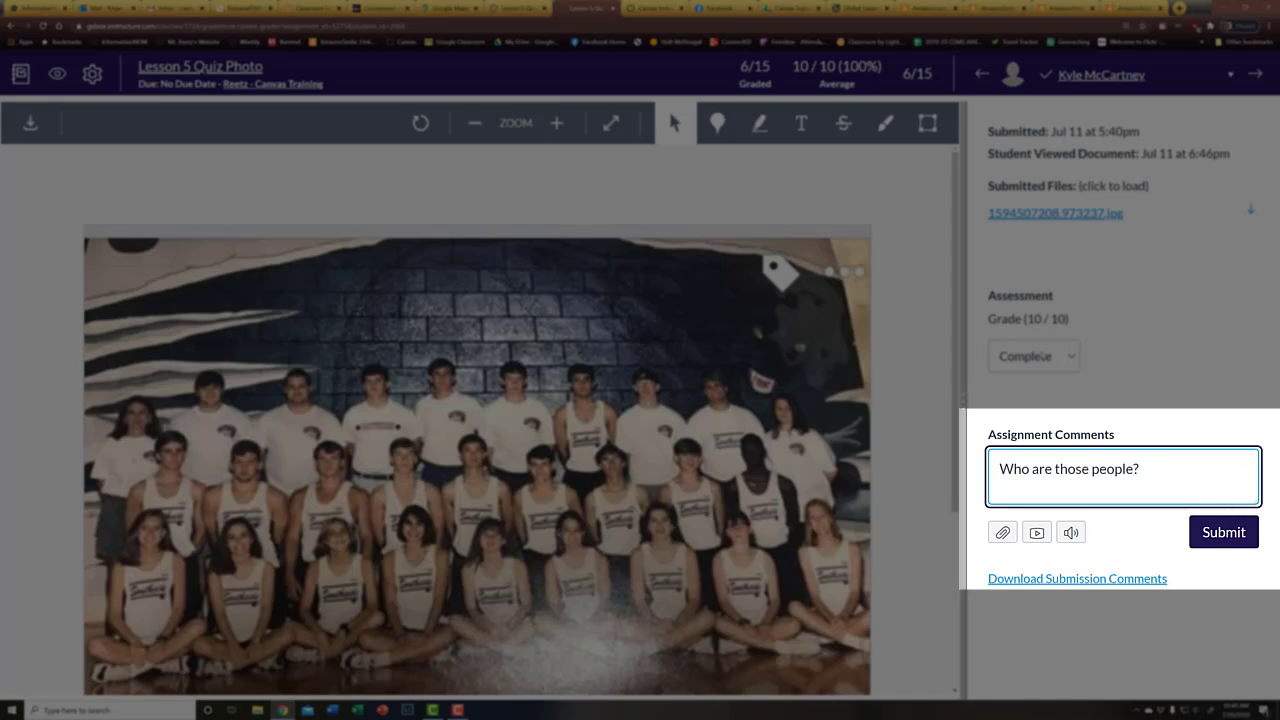
pyautogui.press('Tab')
pyautogui.press('Tab')
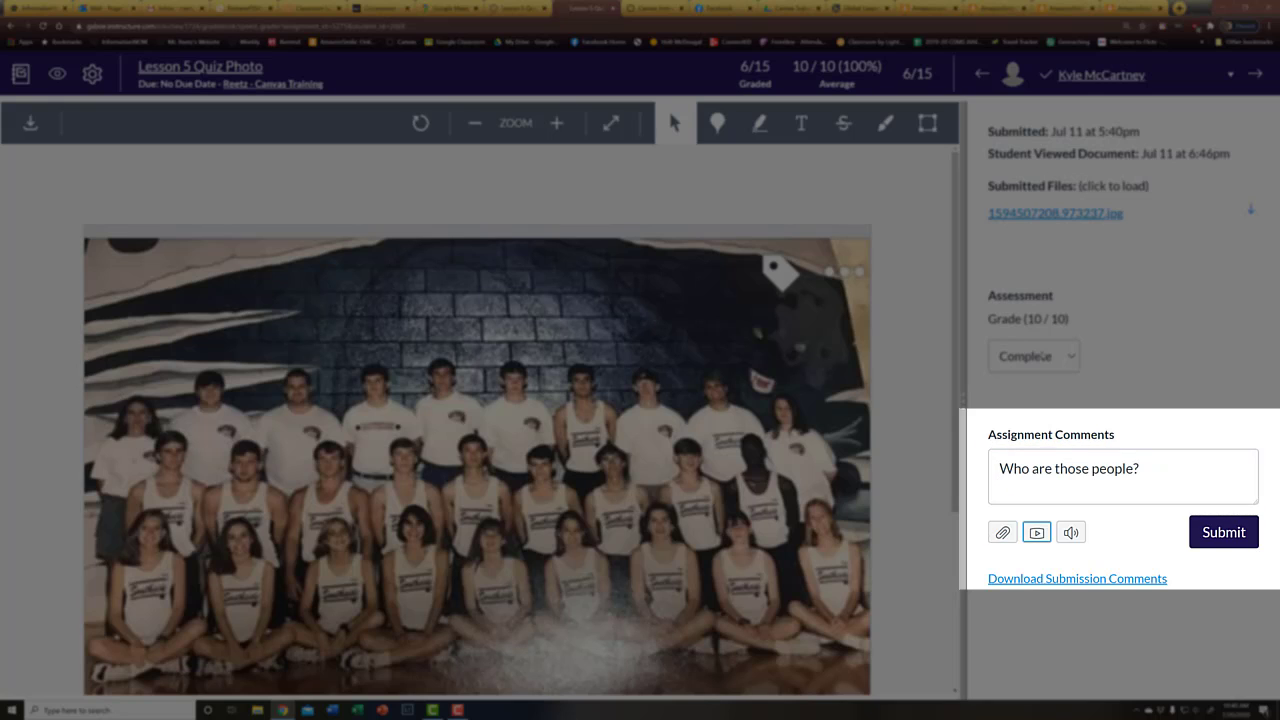
pyautogui.press('Tab')
pyautogui.press('Tab')
pyautogui.press('Return')
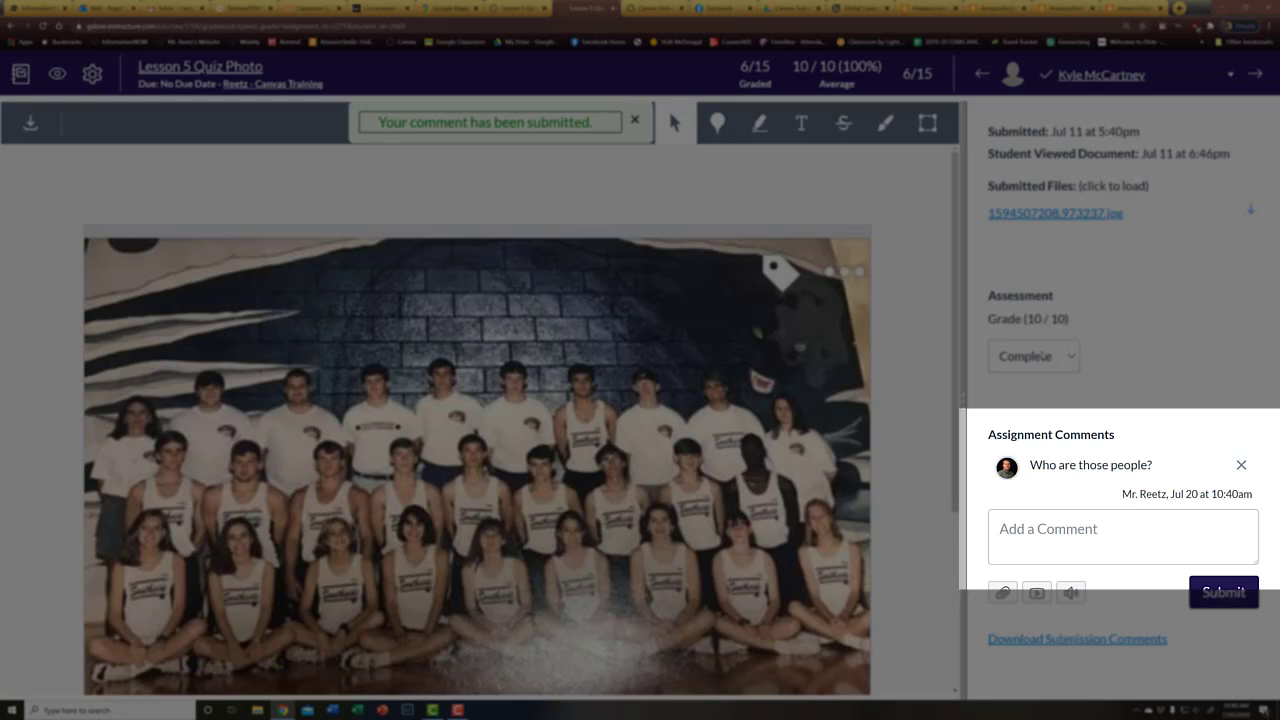
# Return to the gradebook and open the Lesson 7 Question - Beach assignment in SpeedGrader
pyautogui.press('j')
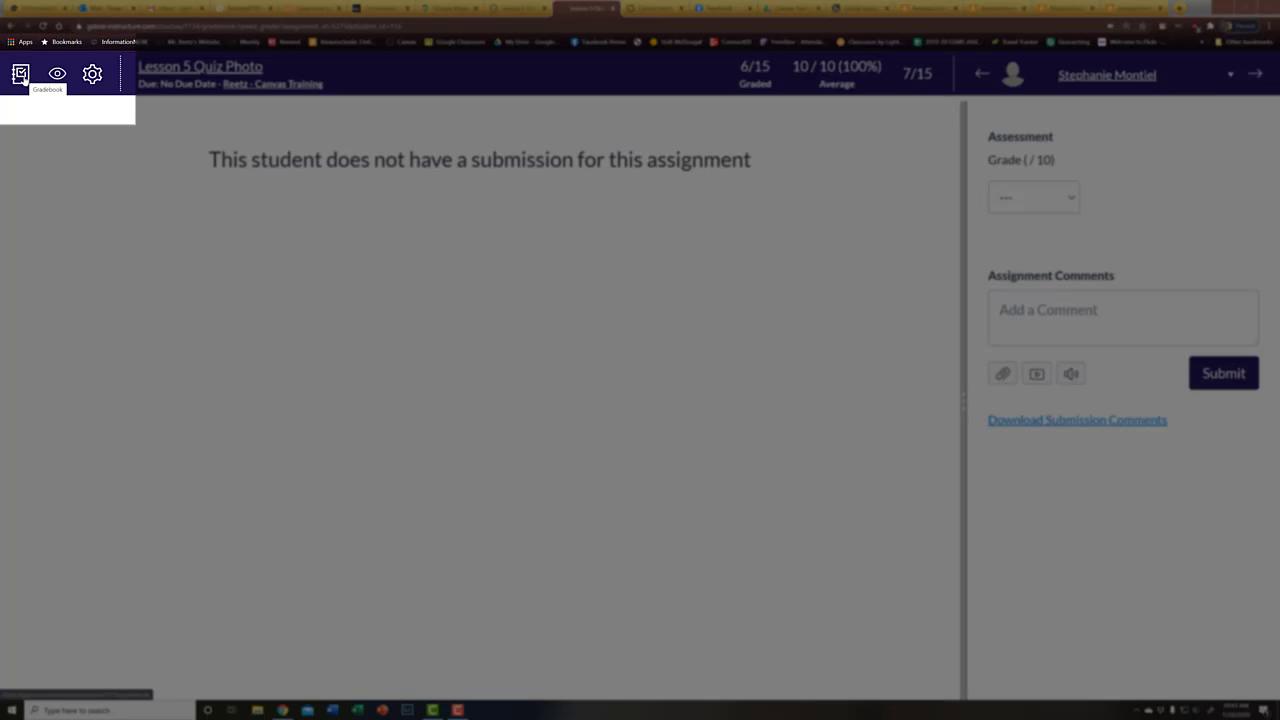
pyautogui.click(21, 77)
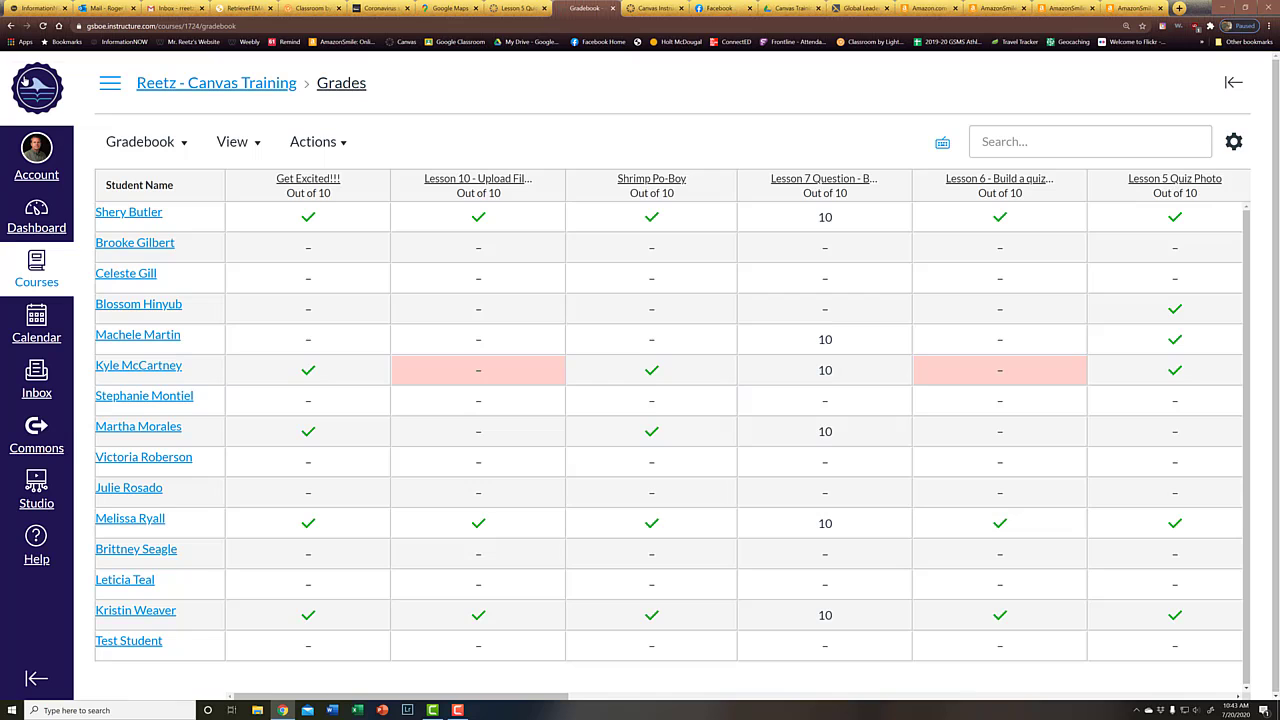
pyautogui.click(837, 178)
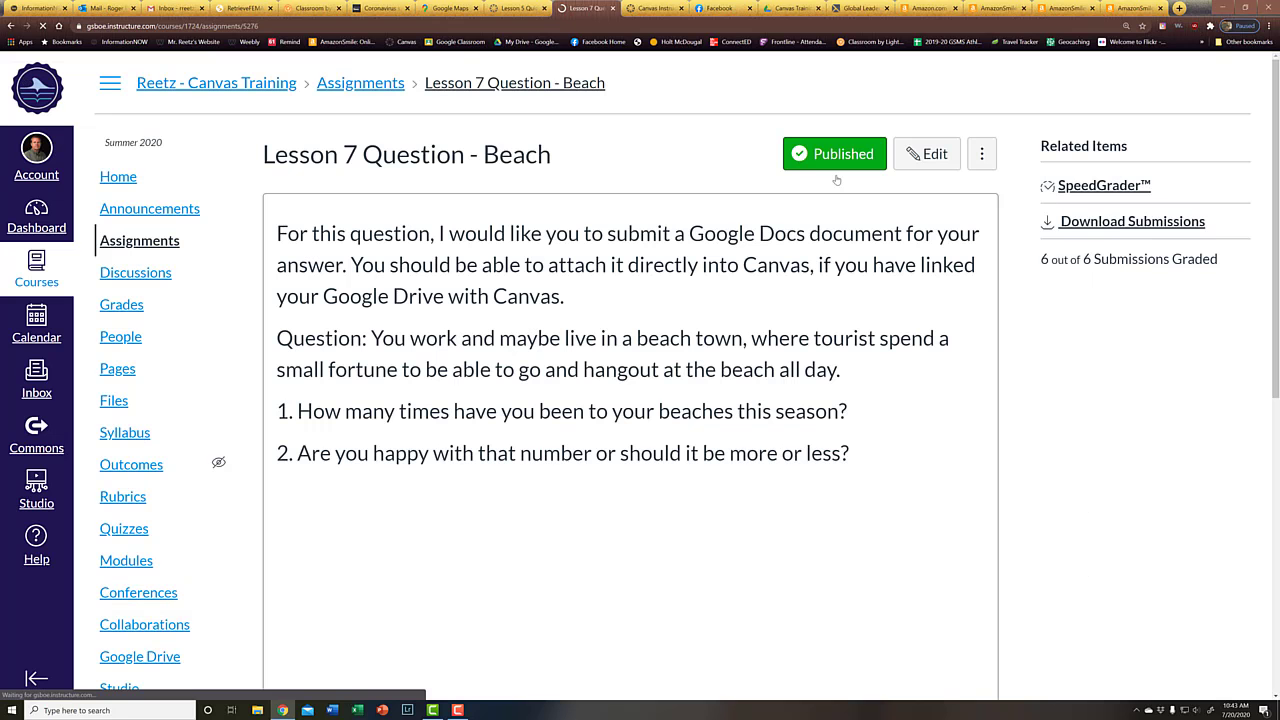
pyautogui.click(1103, 185)
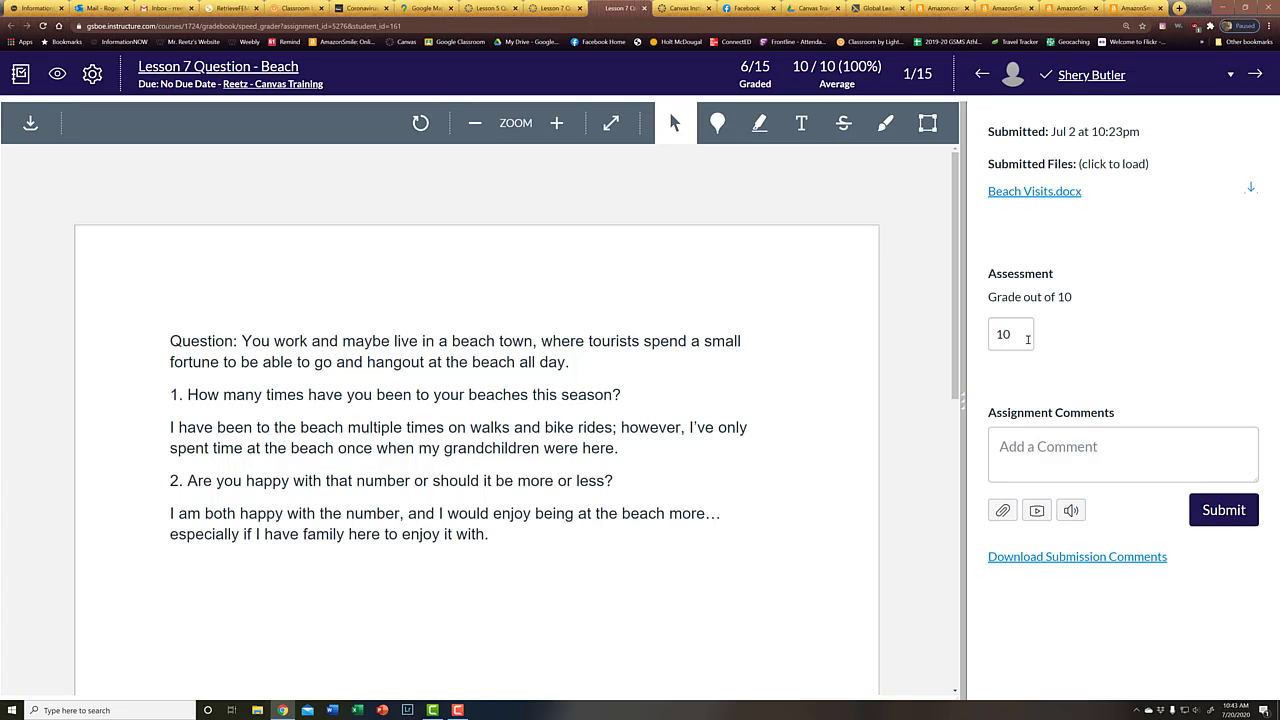
# Move the focus from the first student's grade through the comment controls to the submission comments download link
pyautogui.click(1027, 340)
pyautogui.press('Tab')
pyautogui.press('Tab')
pyautogui.press('Tab')
pyautogui.press('Tab')
pyautogui.press('Tab')
pyautogui.press('Tab')
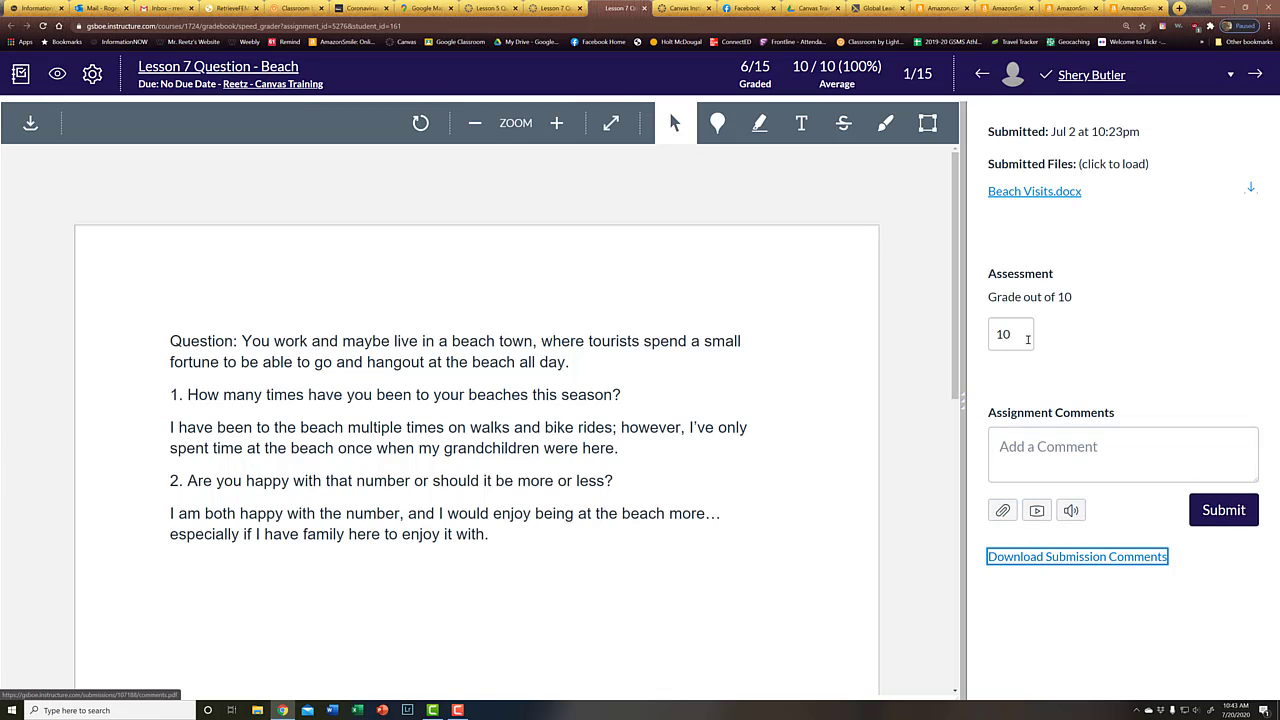
# Go to the second student's Lesson 7 Question - Beach submission and enter a grade of 0
pyautogui.click(1256, 74)
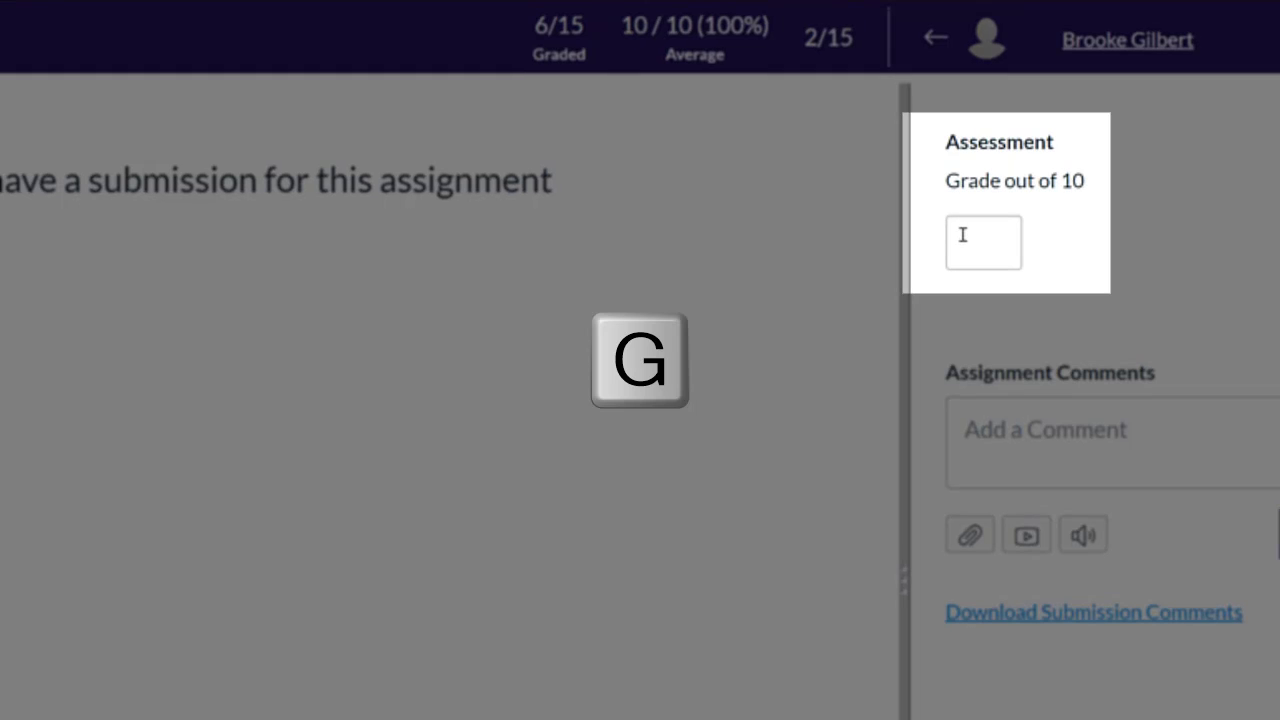
pyautogui.press('g')
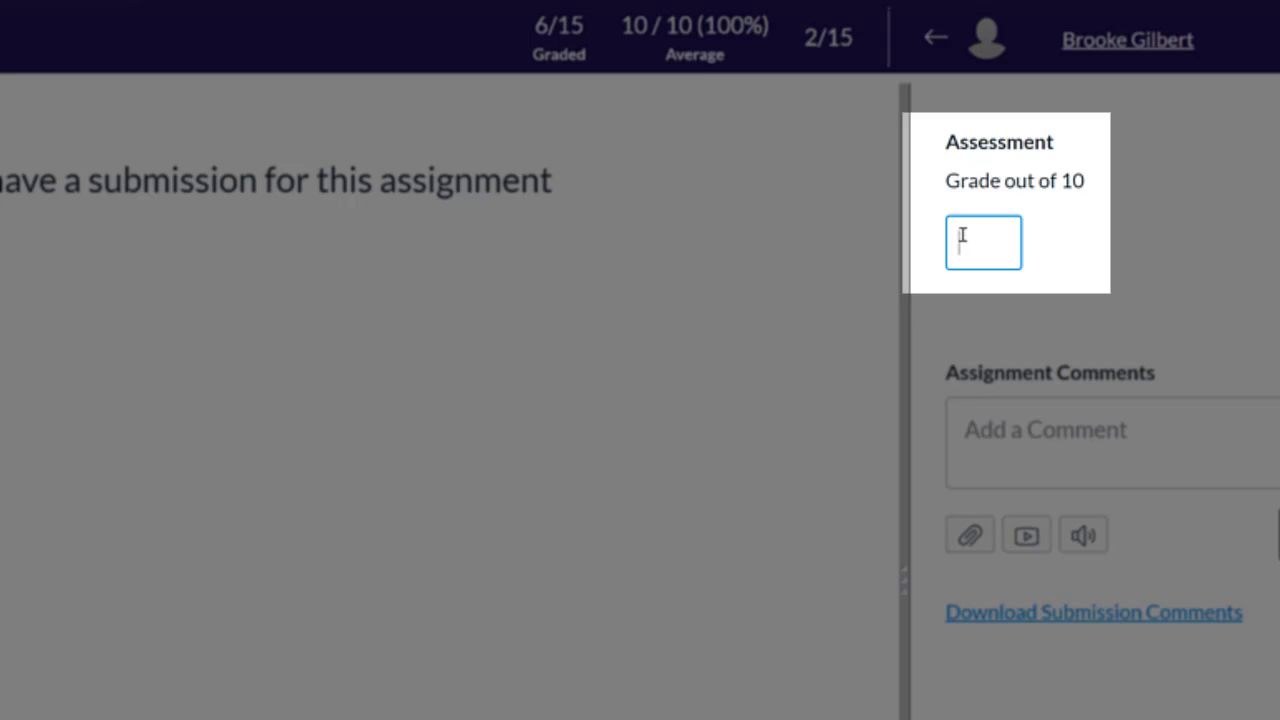
pyautogui.write('0')
pyautogui.press('Tab')
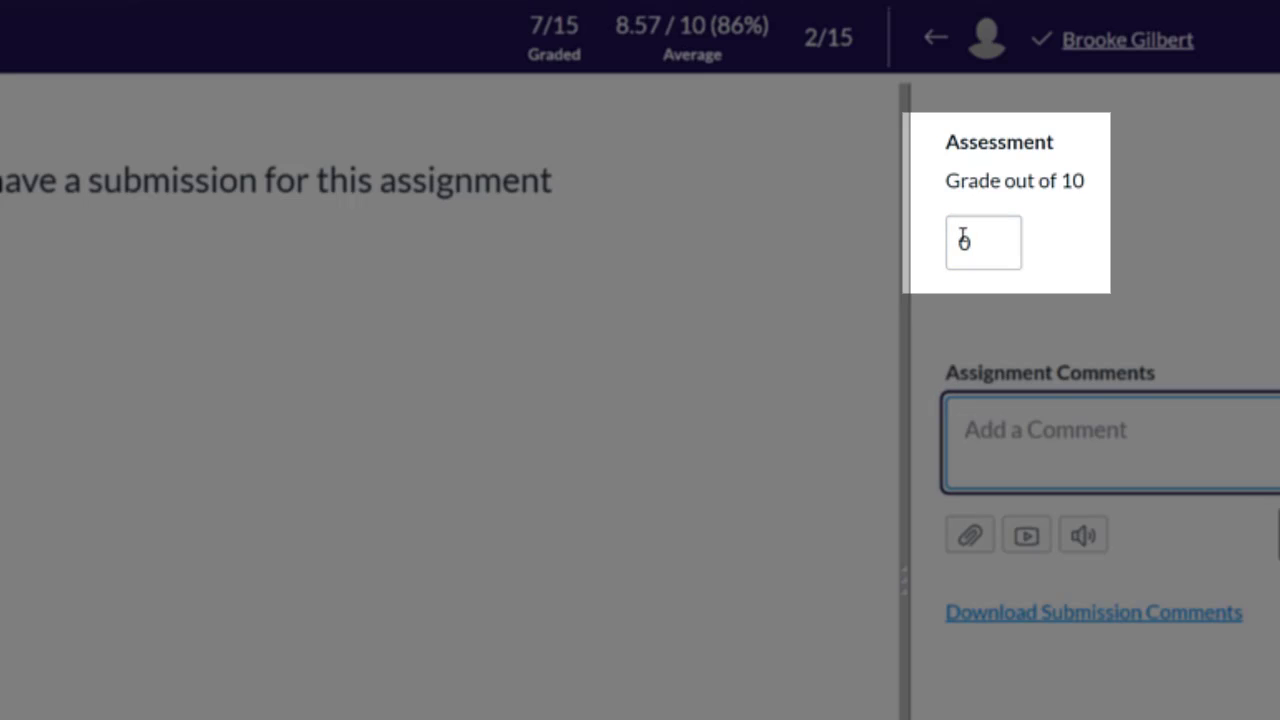
pyautogui.click(963, 237)
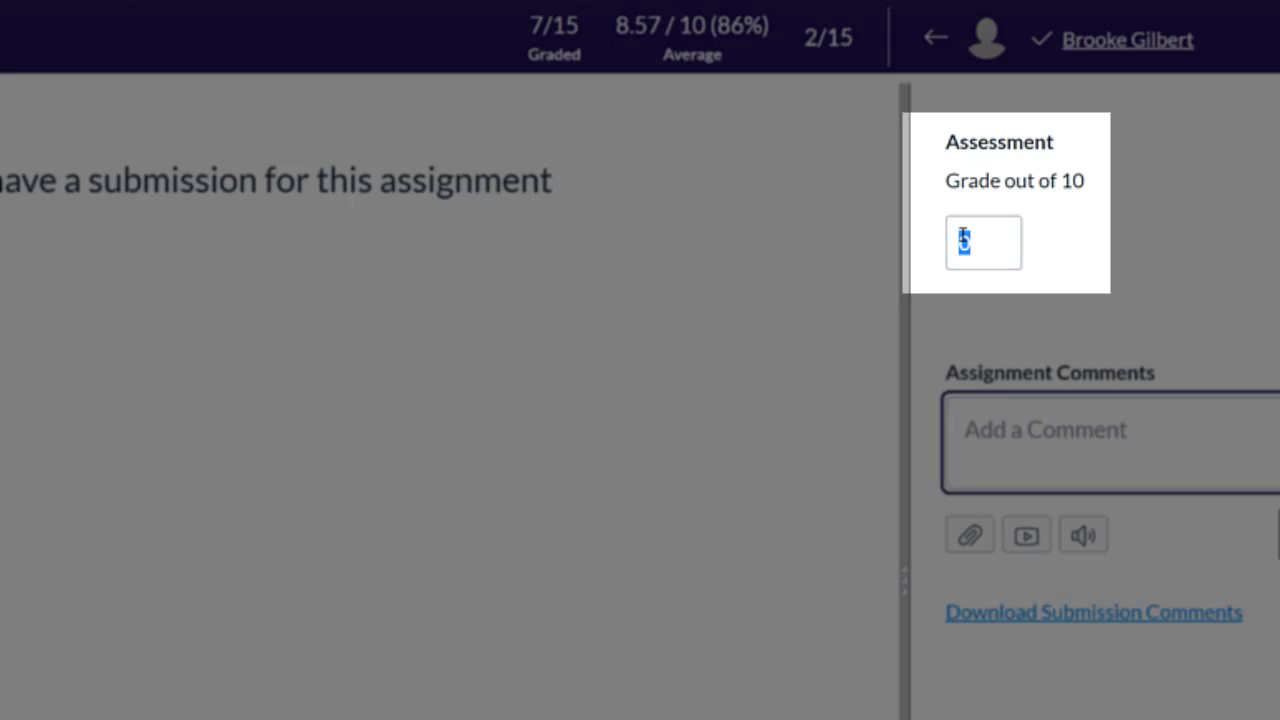
pyautogui.write('6')
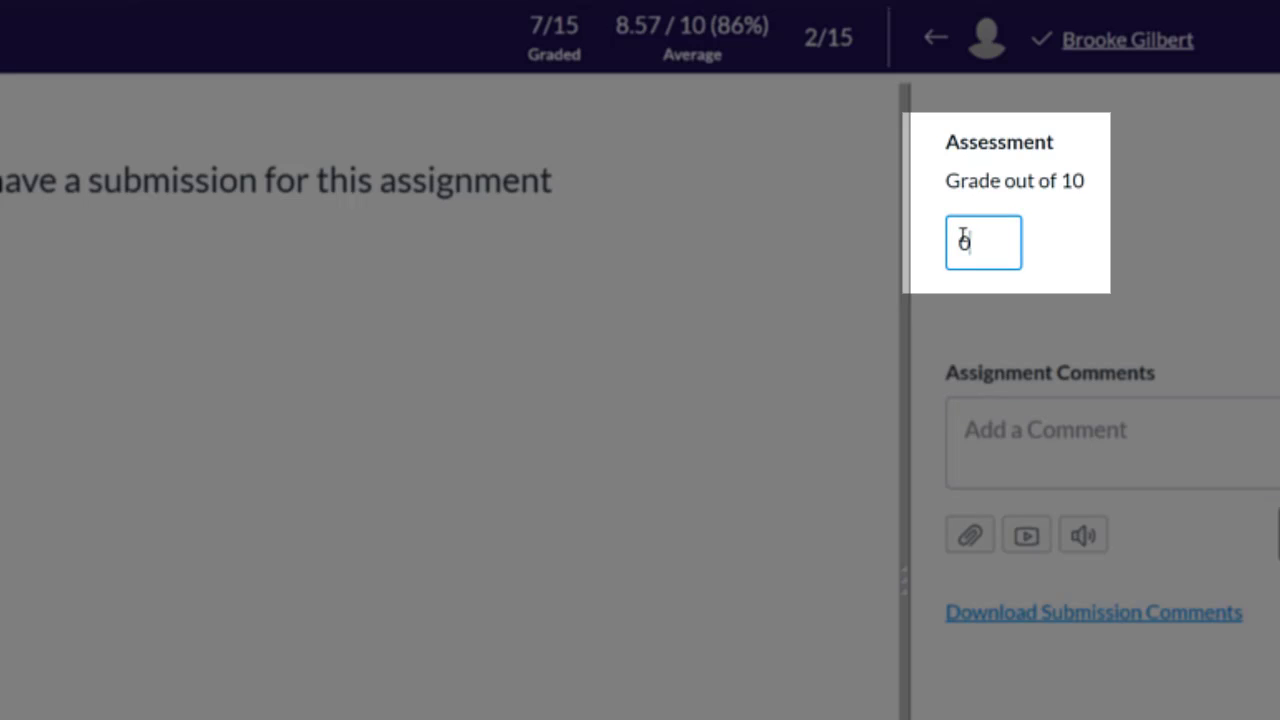
# Clear the second student's grade and go to the third student's submission
pyautogui.write('j')
pyautogui.press('BackSpace')
pyautogui.press('BackSpace')
pyautogui.press('j')
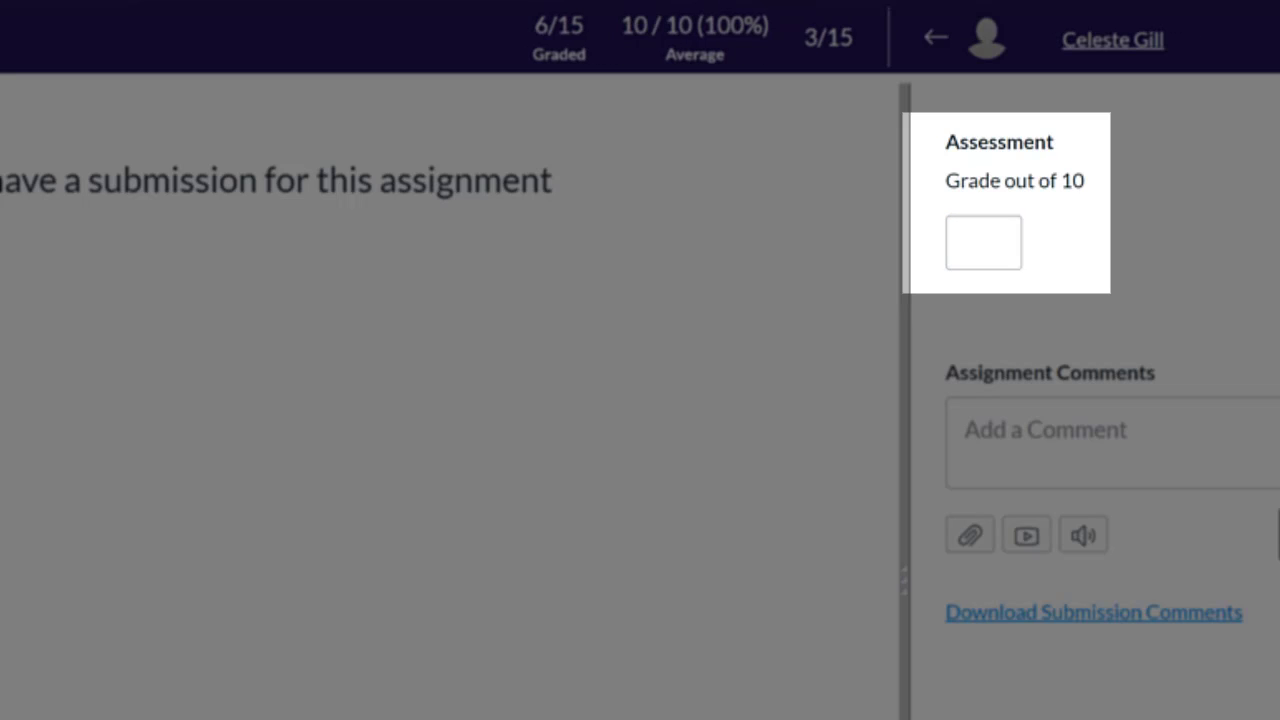
pyautogui.press('j')
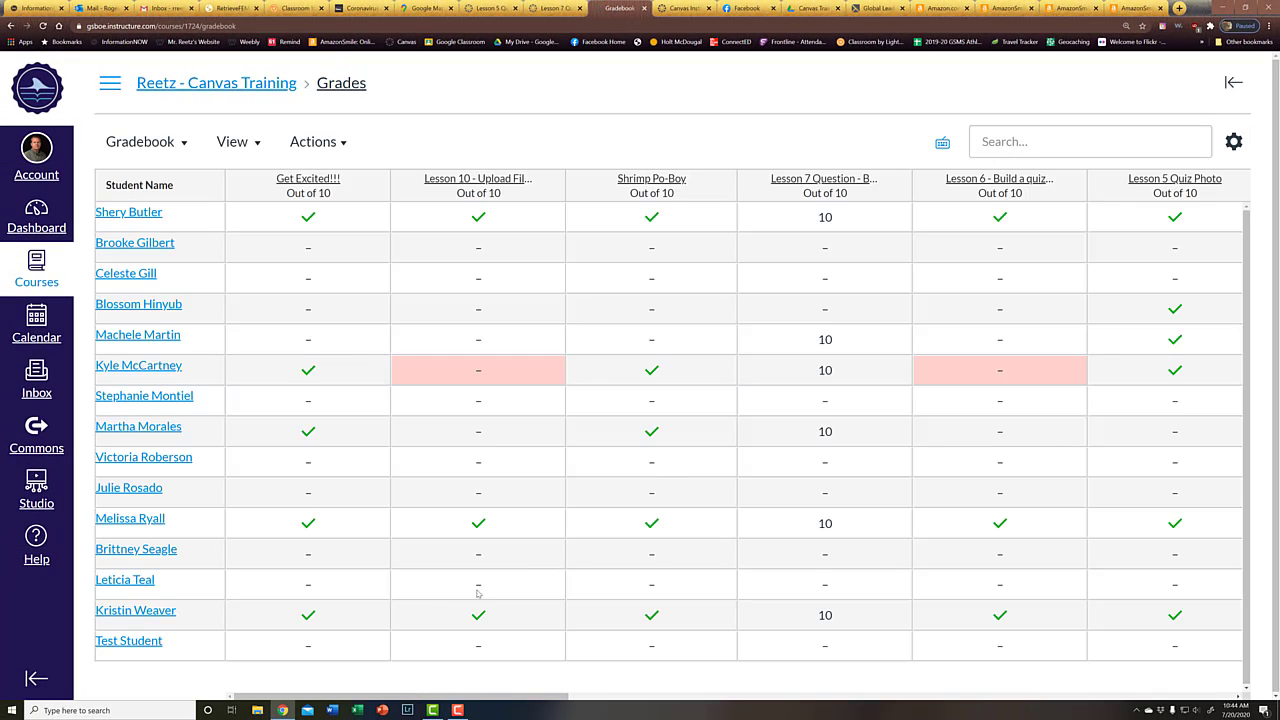
# Open the Facemasks discussion from the gradebook and look over its page for grading options
pyautogui.moveTo(429, 698); pyautogui.dragTo(875, 694)
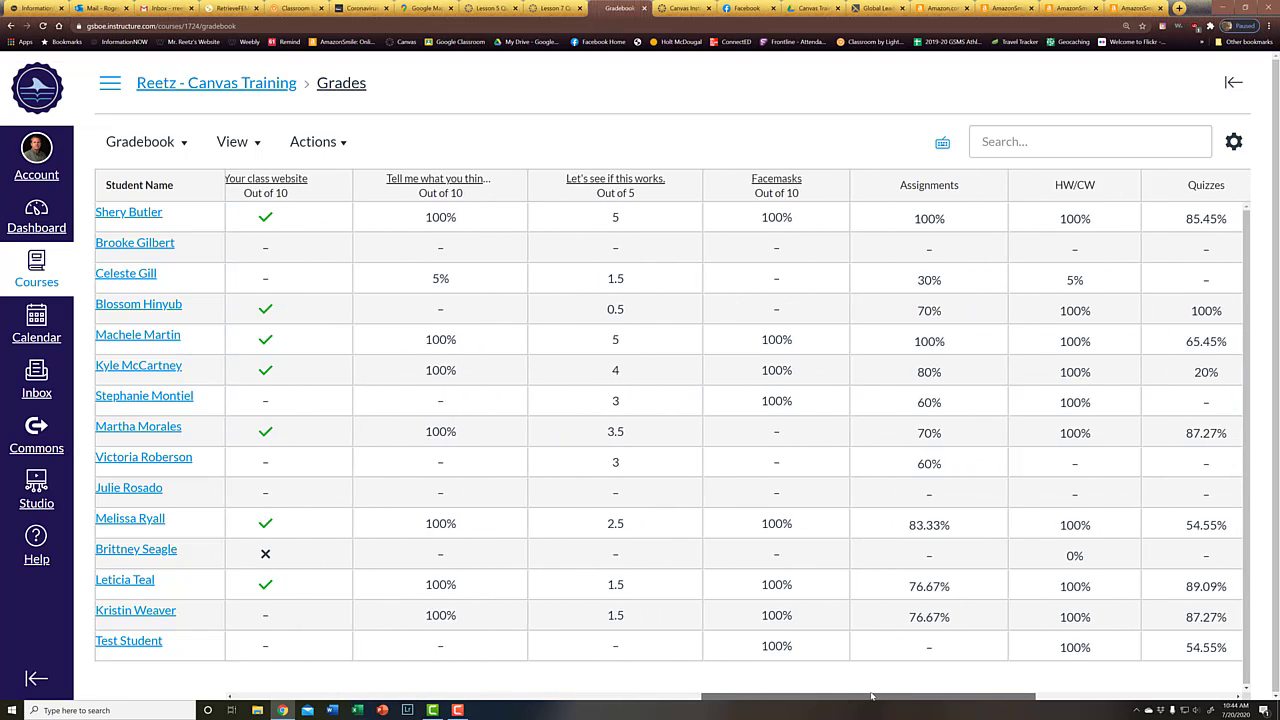
pyautogui.click(779, 180)
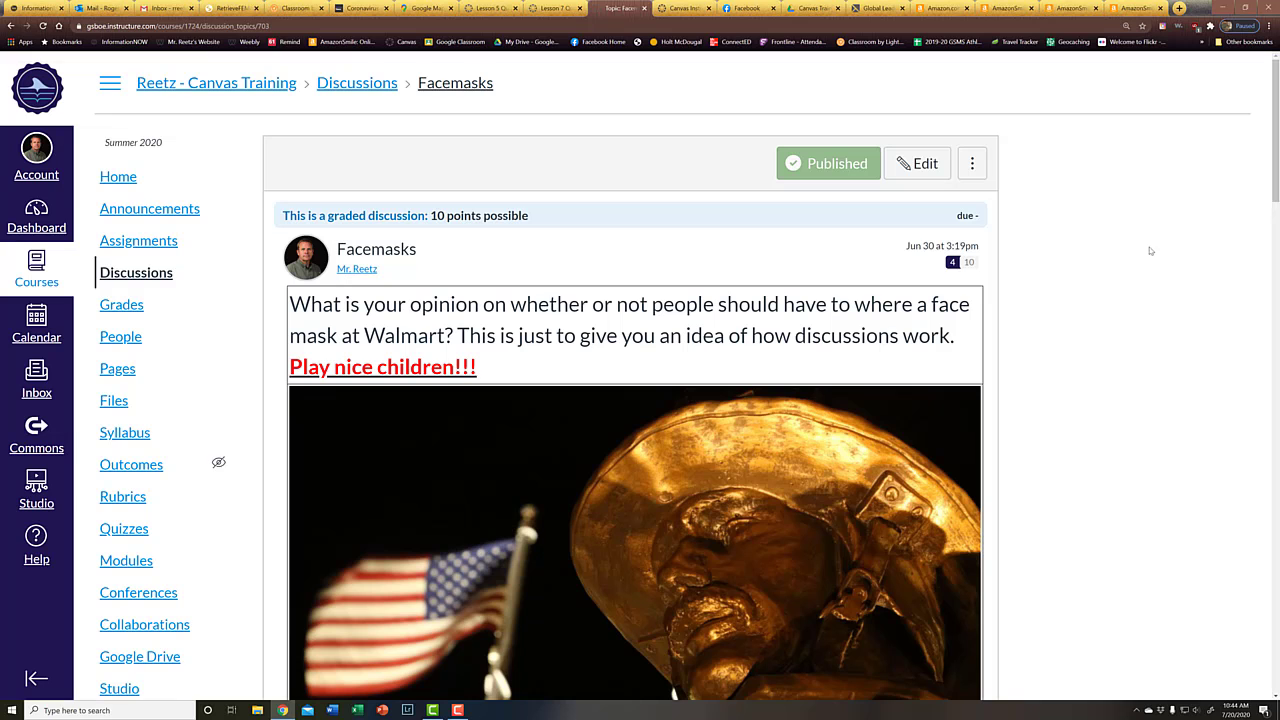
pyautogui.scroll(-5, 985, 326)
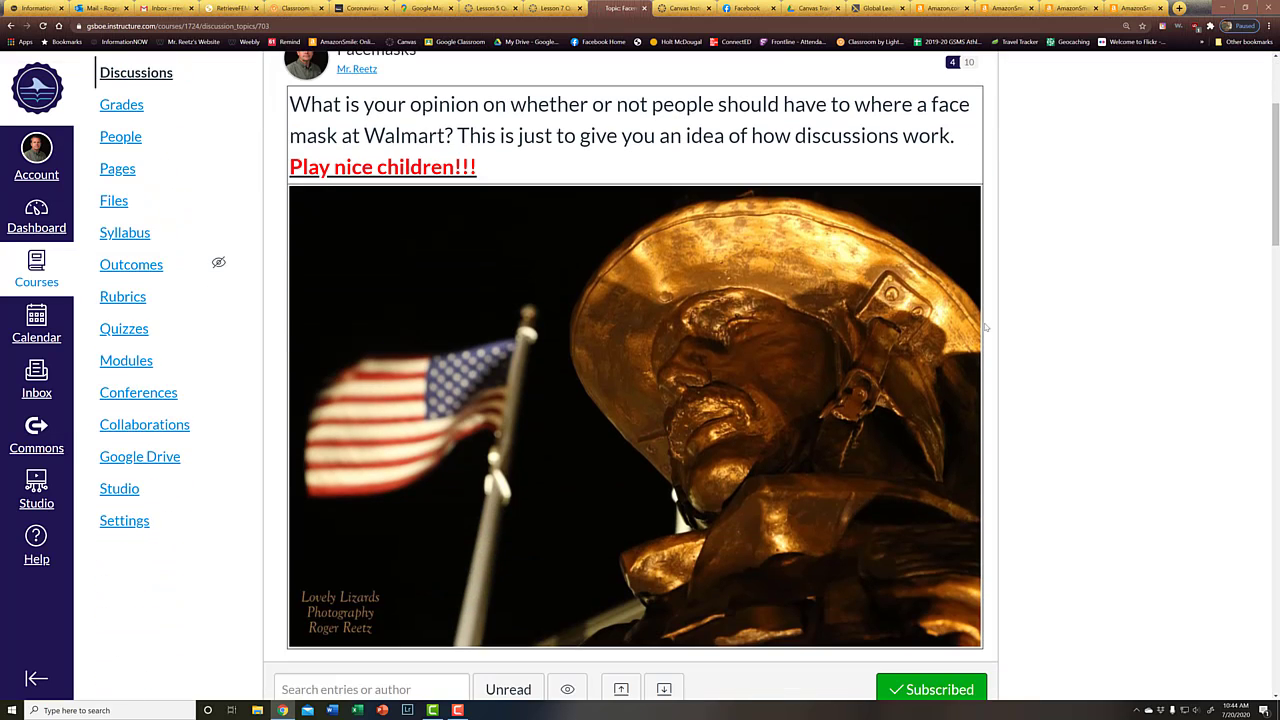
pyautogui.scroll(5, 985, 326)
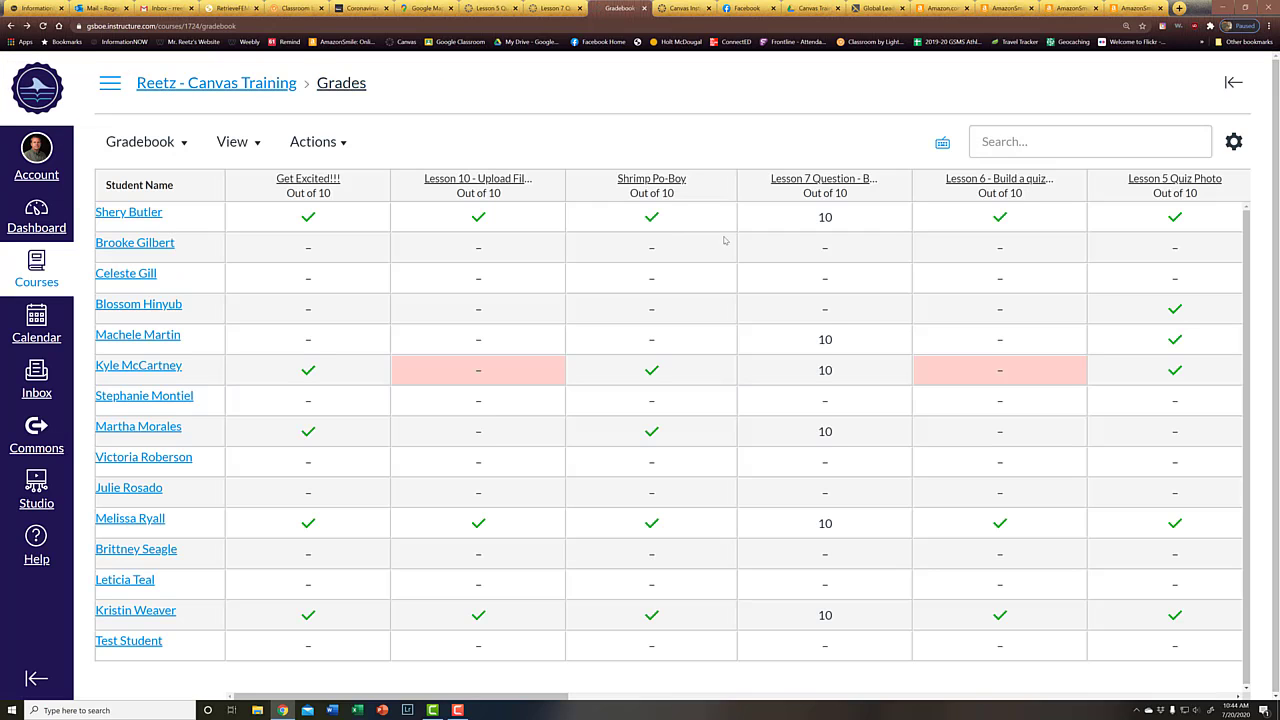
# Return to the gradebook and open the Facemasks assignment in SpeedGrader
pyautogui.hscroll(5, 706, 667)
pyautogui.hscroll(4, 706, 664)
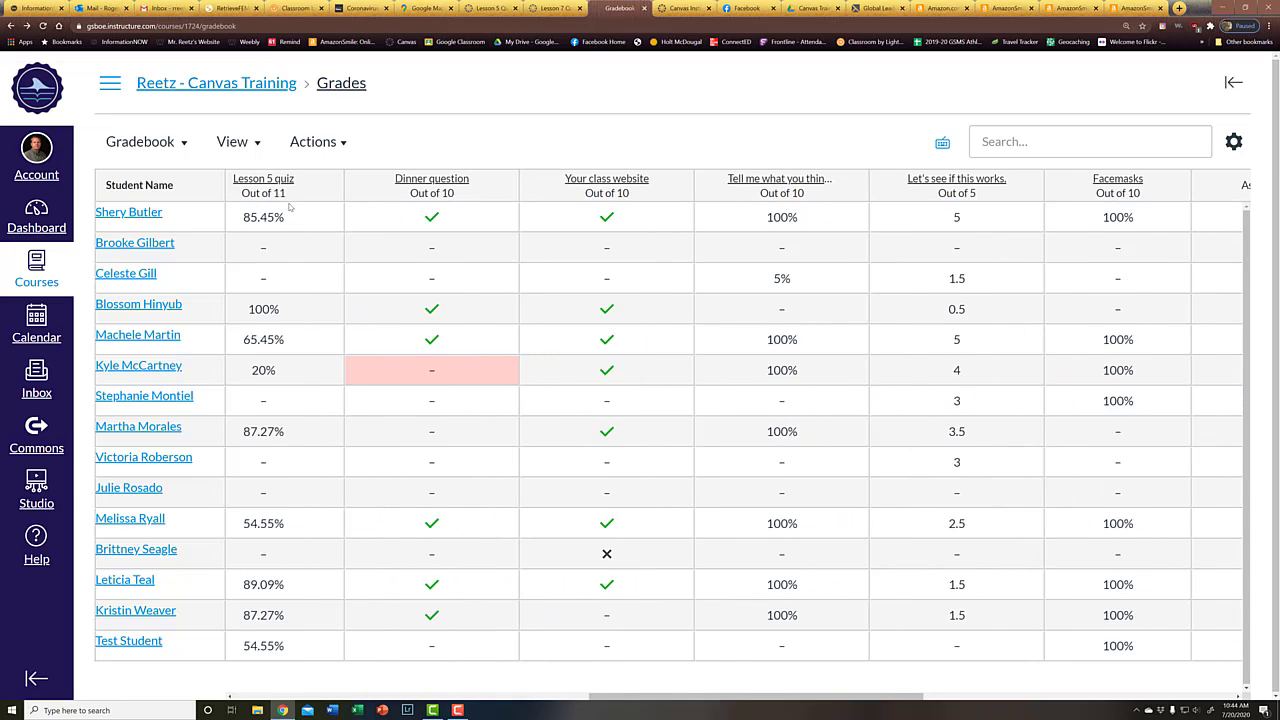
pyautogui.moveTo(694, 697); pyautogui.dragTo(773, 676)
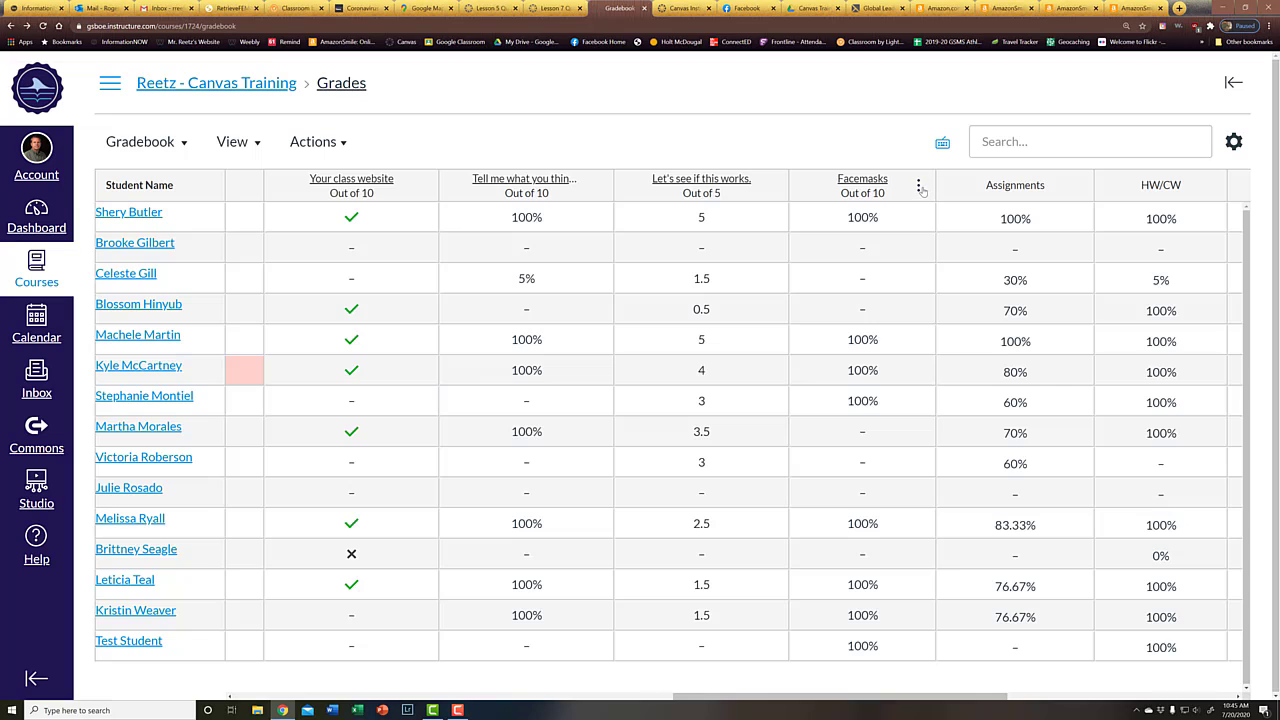
pyautogui.click(919, 190)
pyautogui.click(898, 258)
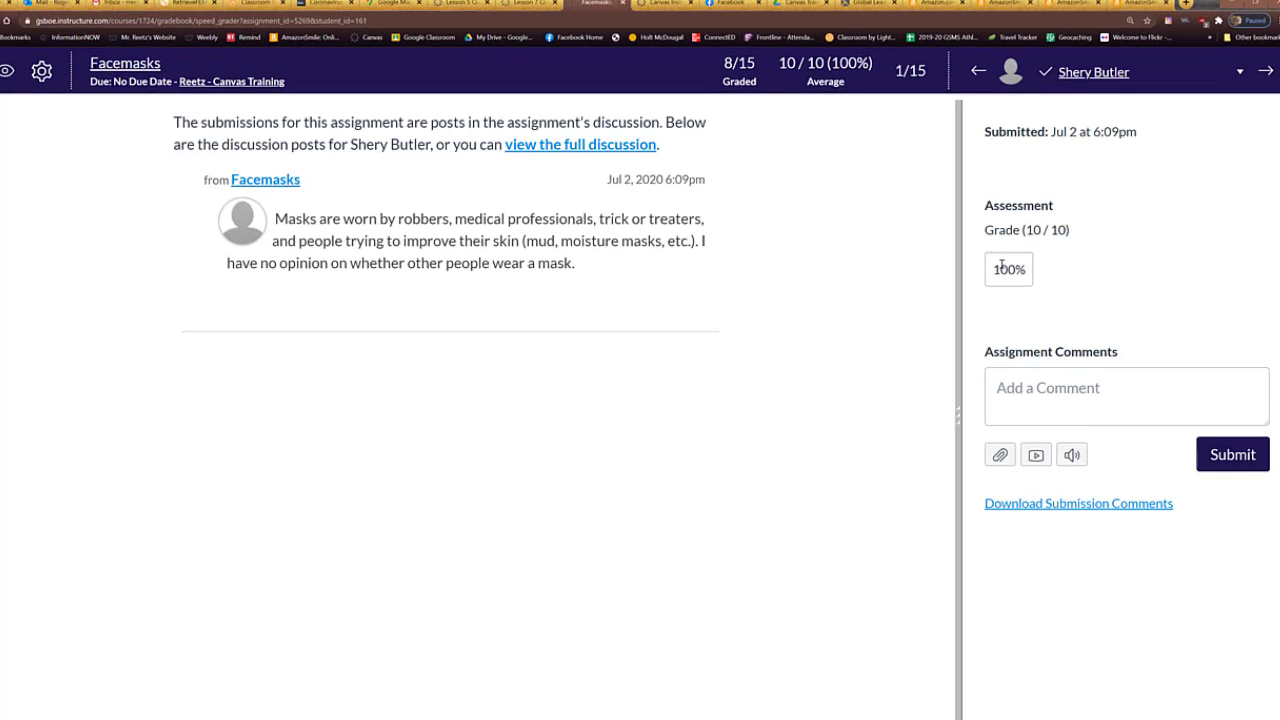
# Go to the second student's Facemasks submission and enter "100jjjjj" as the grade
pyautogui.press('j')
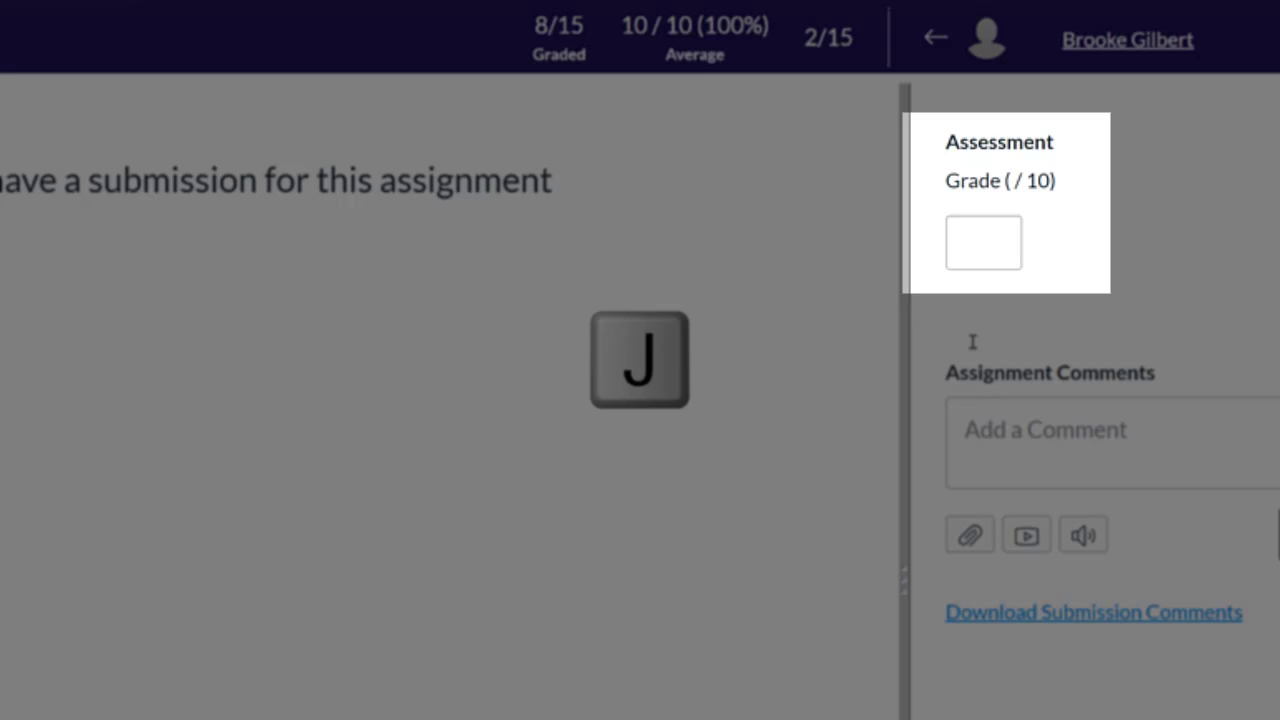
pyautogui.press('g')
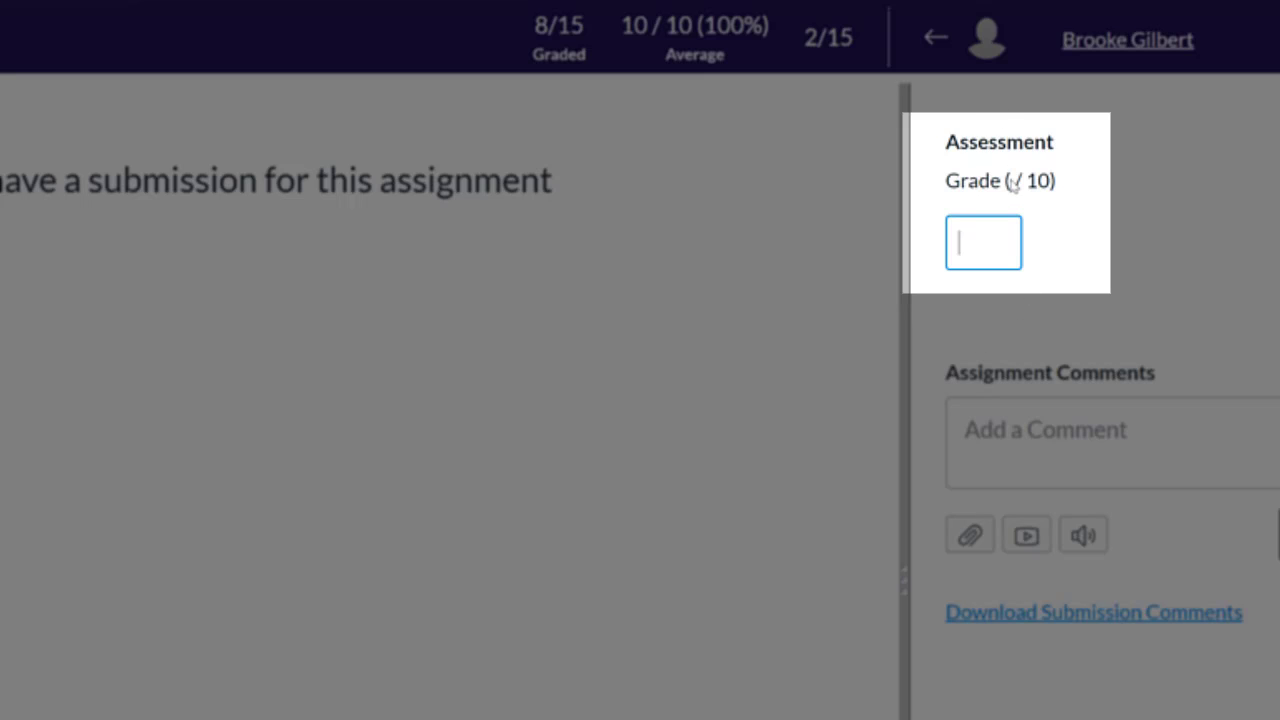
pyautogui.write('100')
pyautogui.write('jjj')
pyautogui.write('jj')
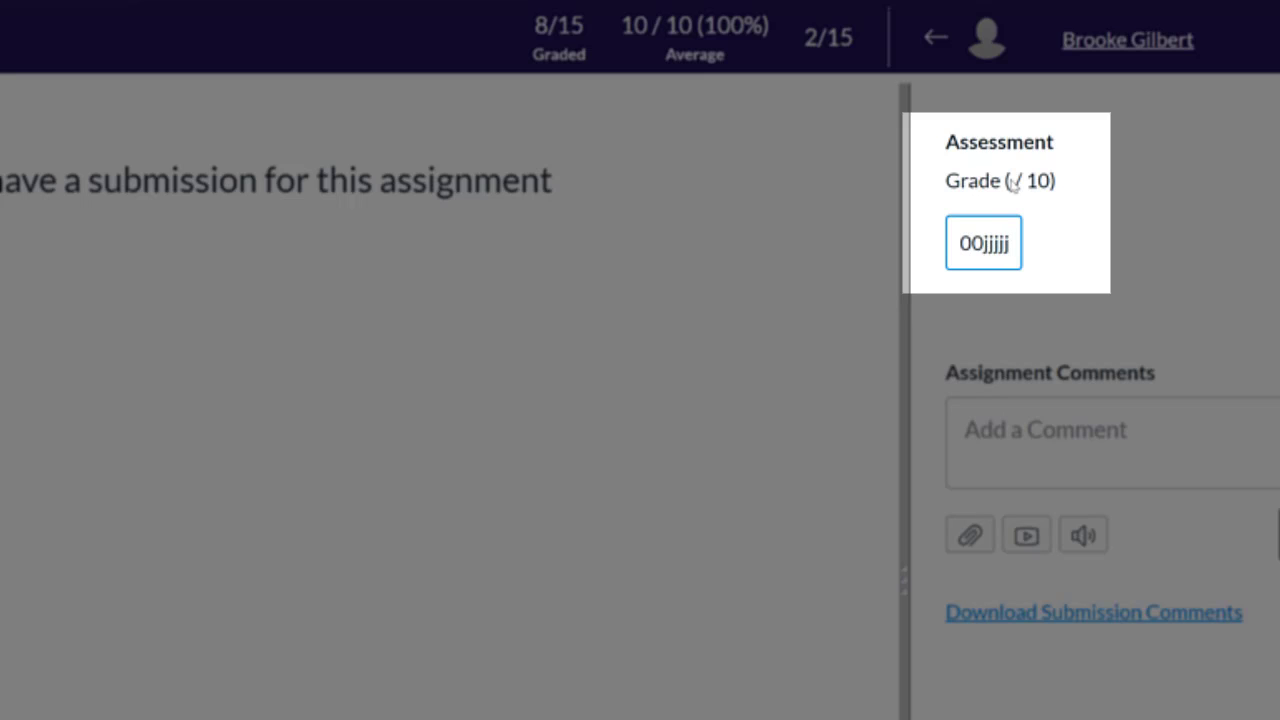
# Delete the whole entry from the second student's Facemasks grade
pyautogui.press('BackSpace')
pyautogui.press('BackSpace')
pyautogui.press('BackSpace')
pyautogui.press('BackSpace')
pyautogui.press('BackSpace')
pyautogui.press('BackSpace')
pyautogui.press('BackSpace')
pyautogui.press('BackSpace')
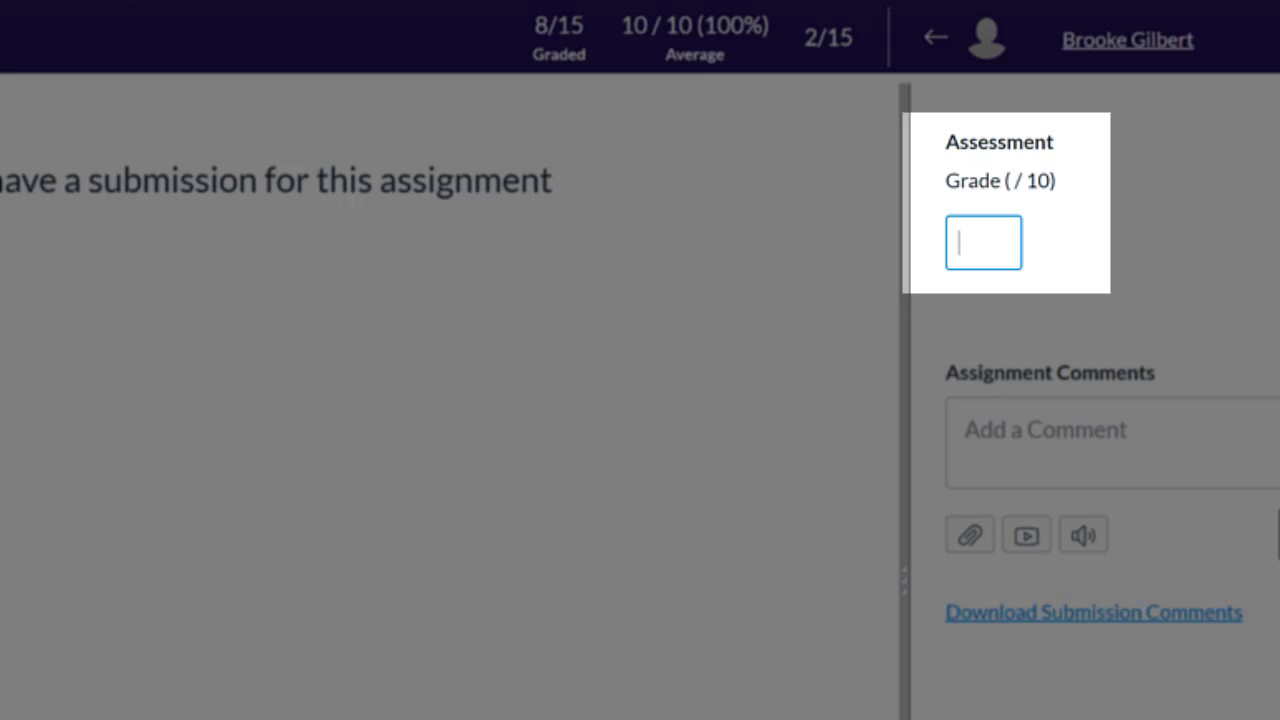
# Return to the gradebook and open the "Let's see if this works." quiz page to review its details
pyautogui.click(22, 70)
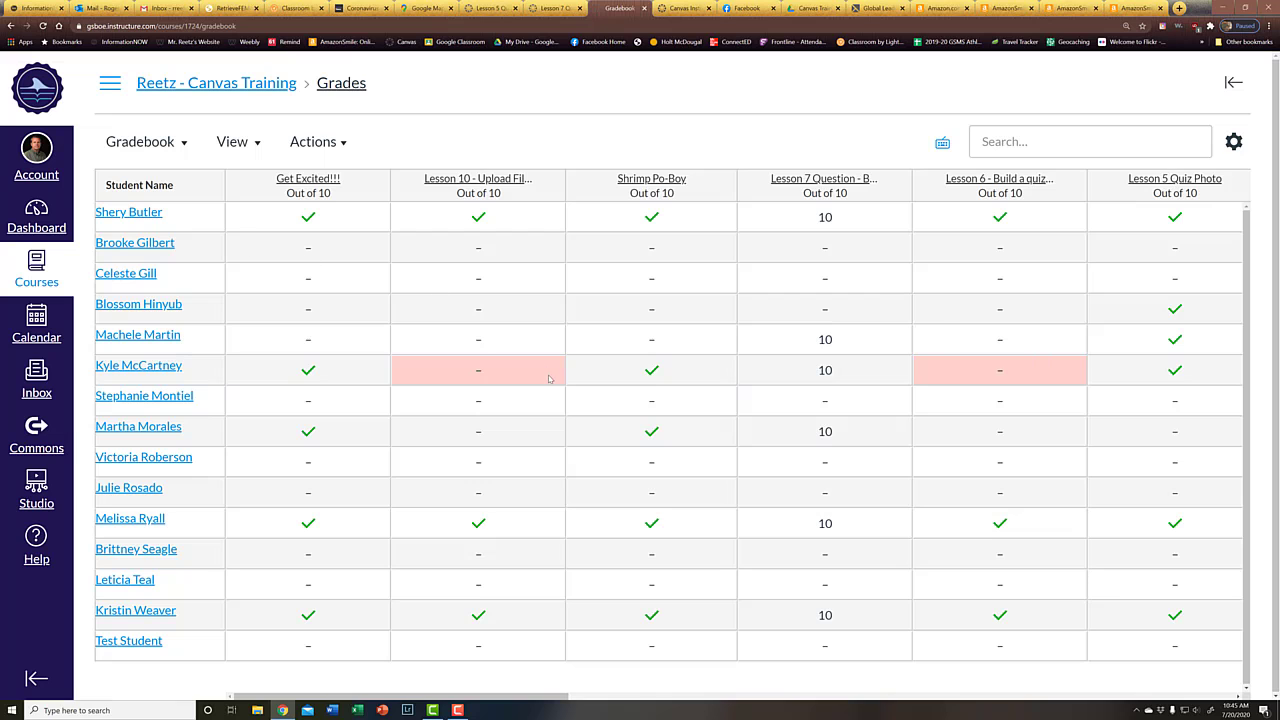
pyautogui.moveTo(460, 695); pyautogui.dragTo(912, 670)
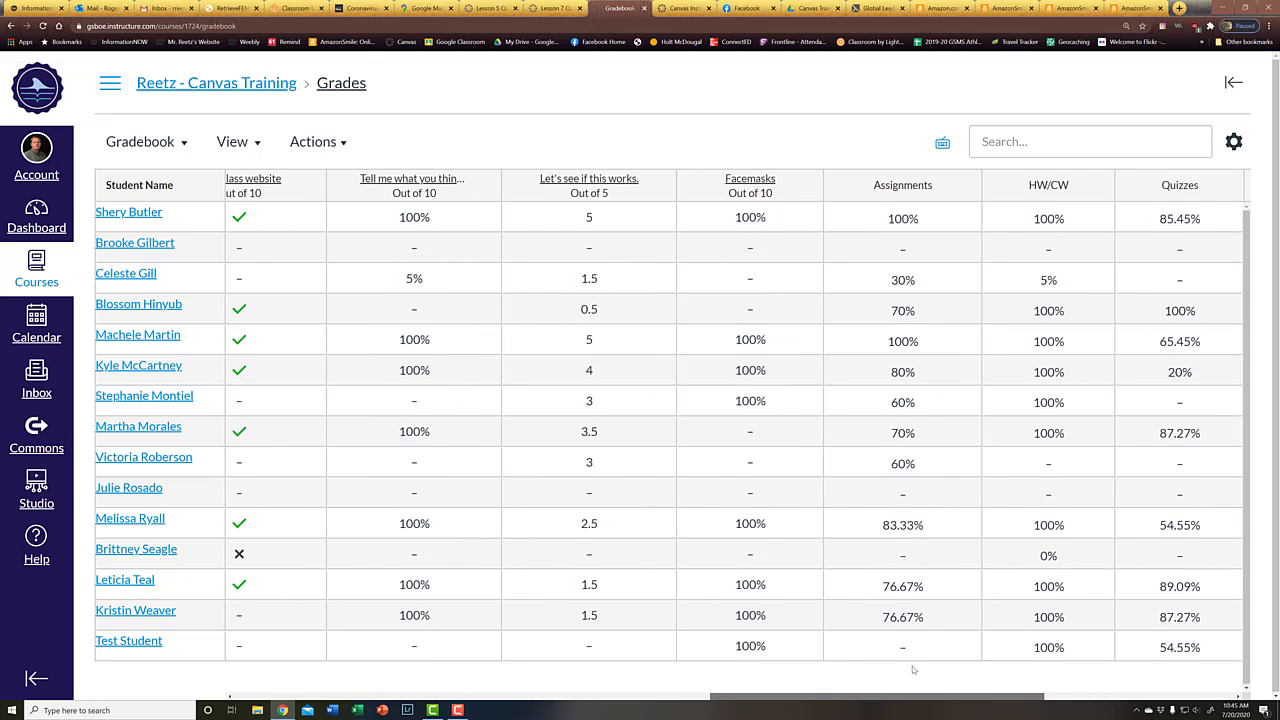
pyautogui.click(594, 180)
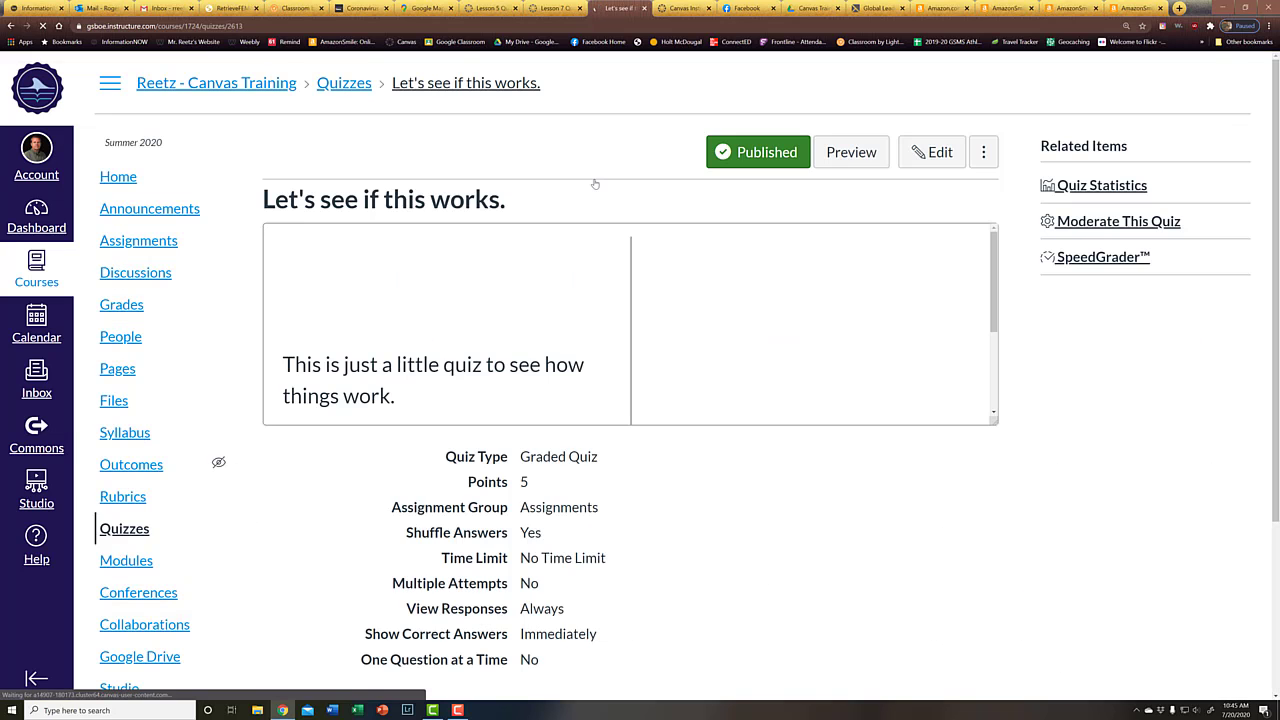
pyautogui.scroll(-2, 665, 491)
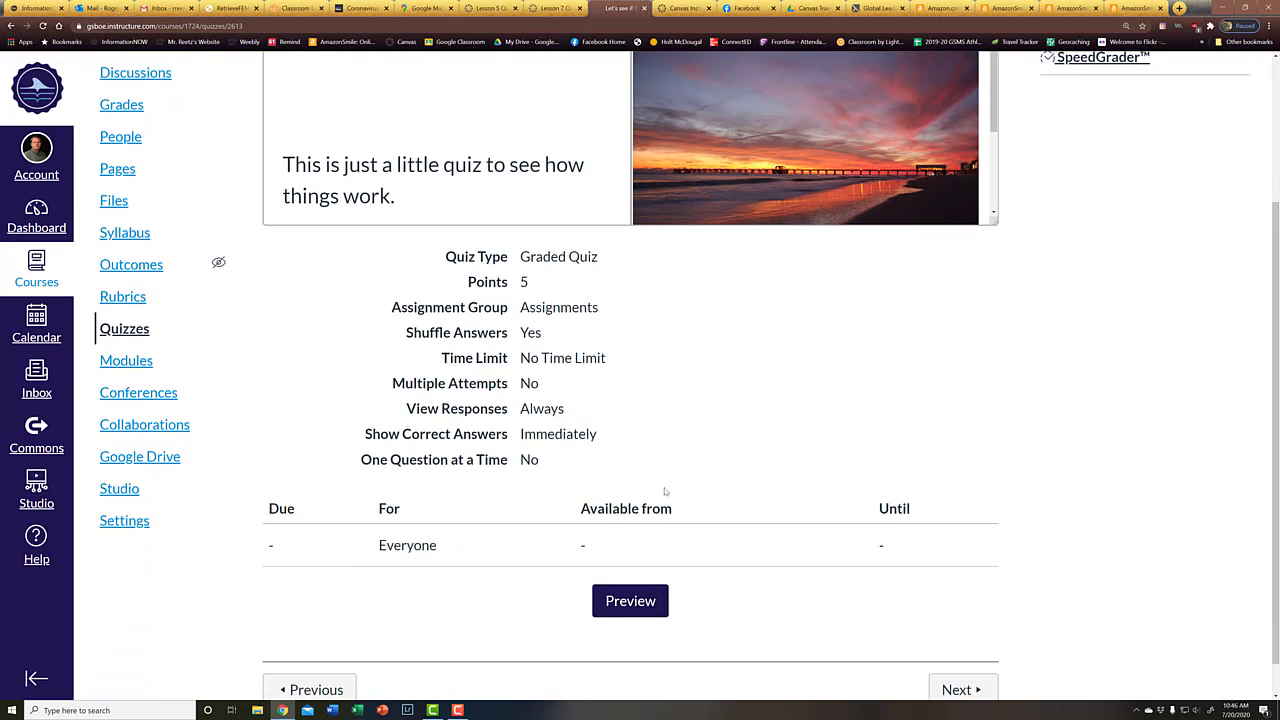
pyautogui.scroll(1, 665, 491)
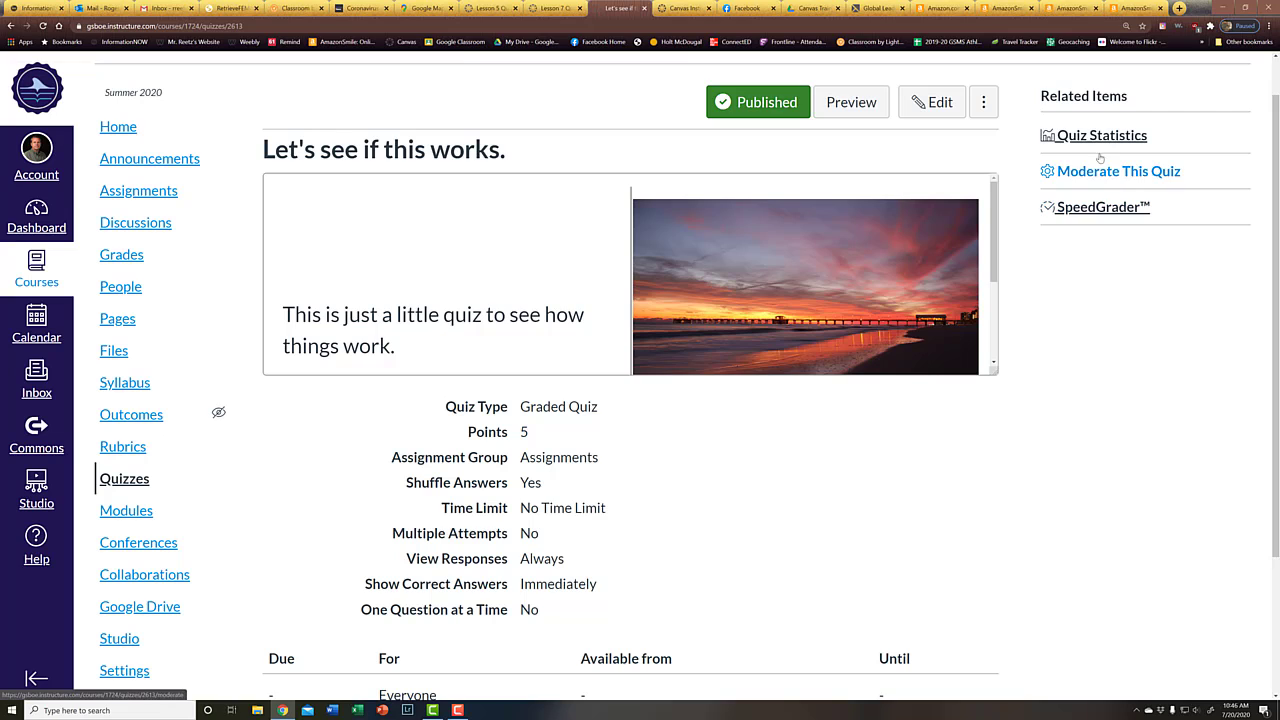
# Open the "Let's see if this works." quiz in SpeedGrader and review the first student's answers and question scores
pyautogui.click(1103, 207)
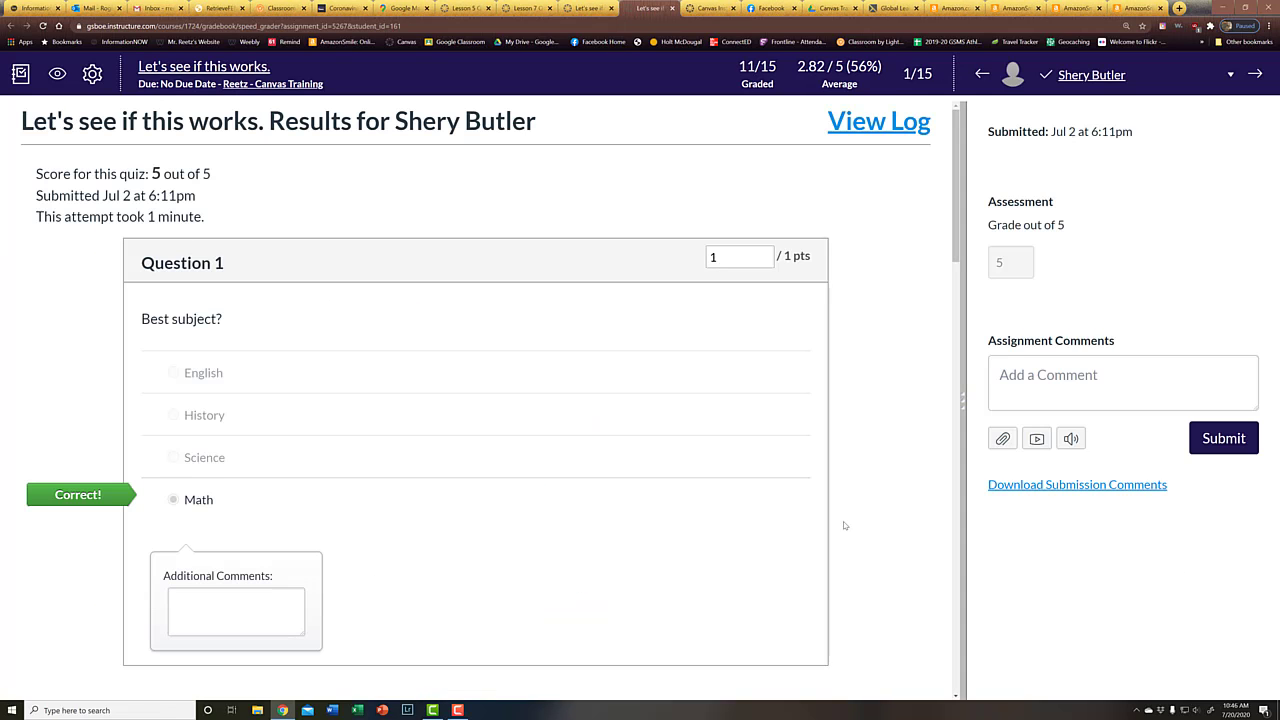
pyautogui.scroll(-2, 843, 522)
pyautogui.scroll(-10, 843, 525)
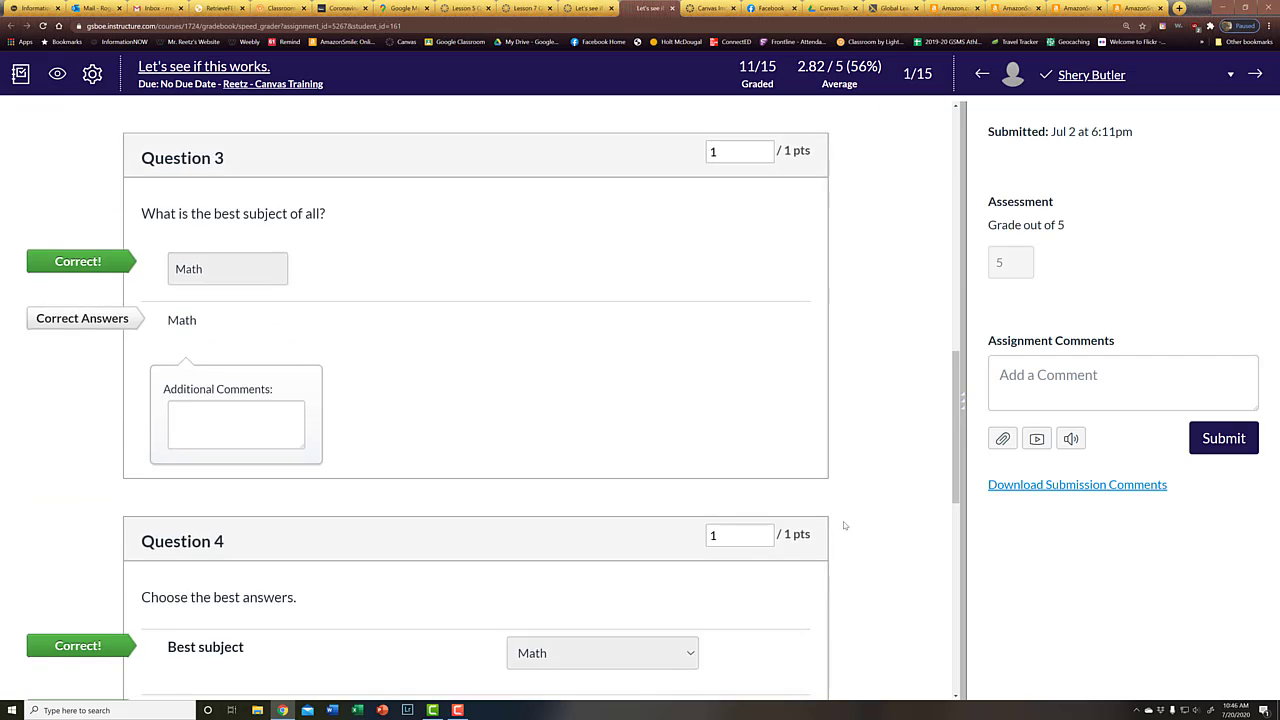
pyautogui.scroll(-3, 646, 414)
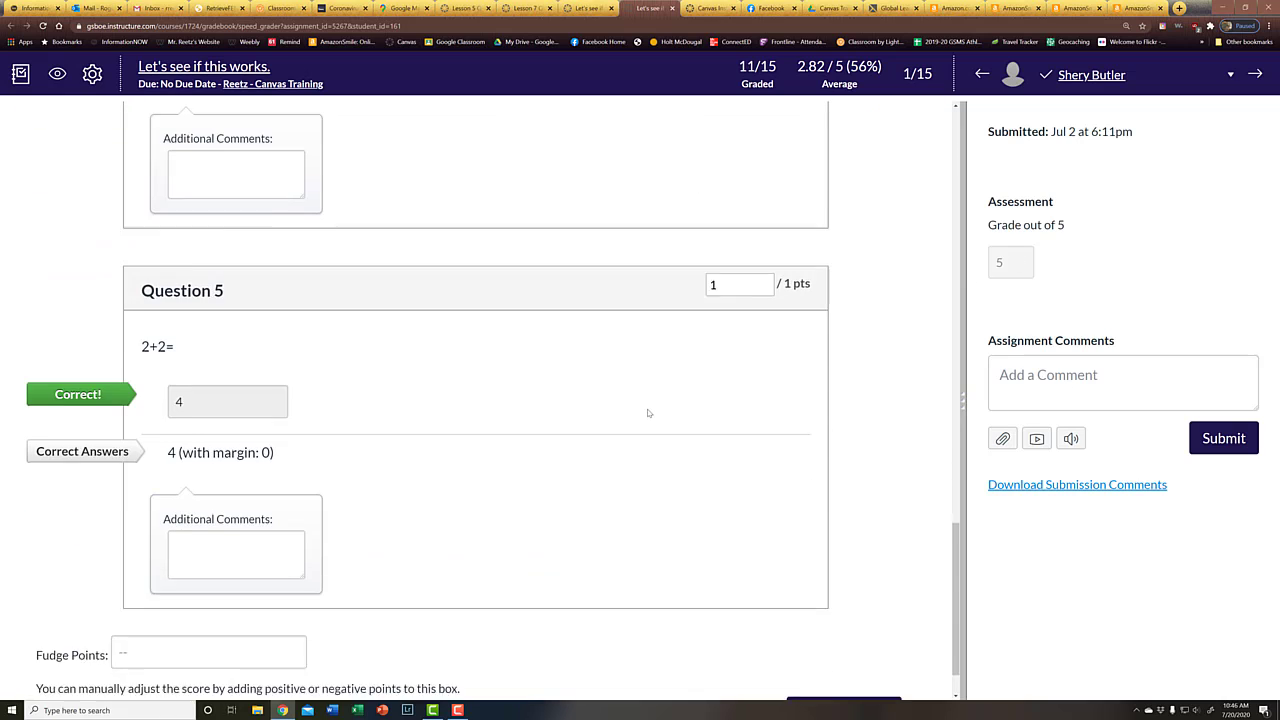
pyautogui.scroll(10, 820, 384)
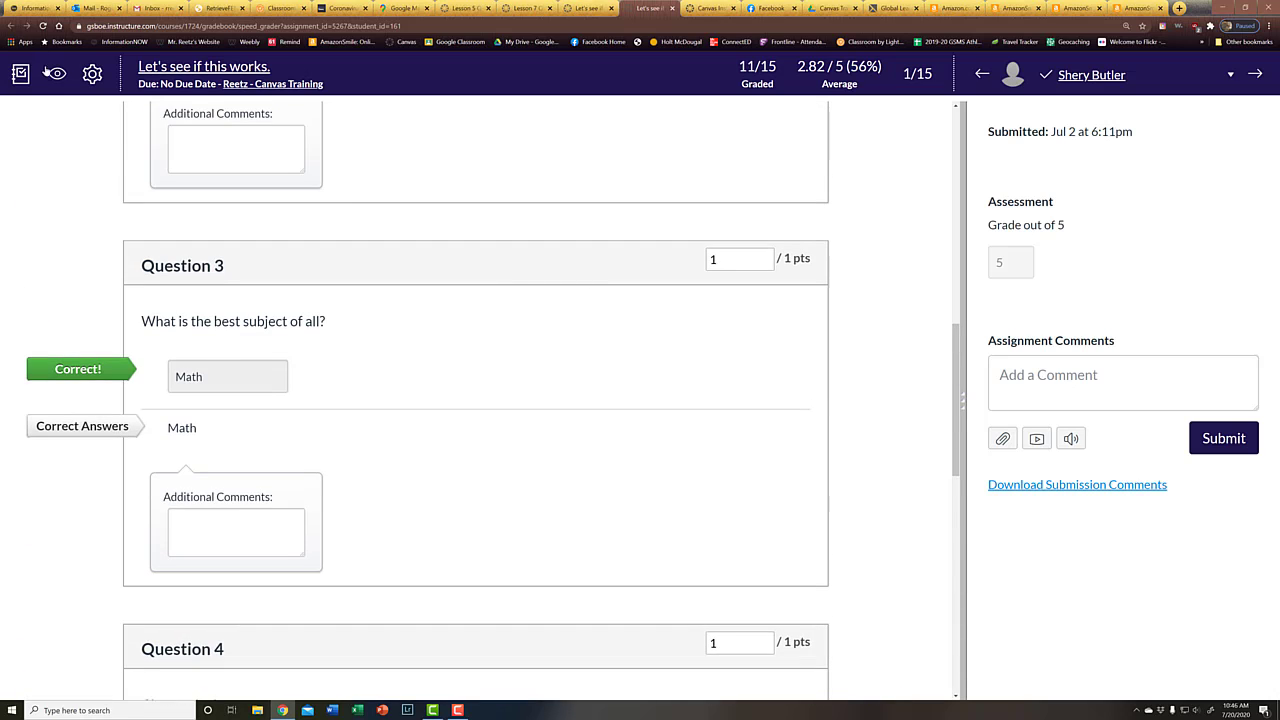
# Return to the gradebook, open the Lesson 5 quiz, and bring up its Moderate Quiz page
pyautogui.click(19, 77)
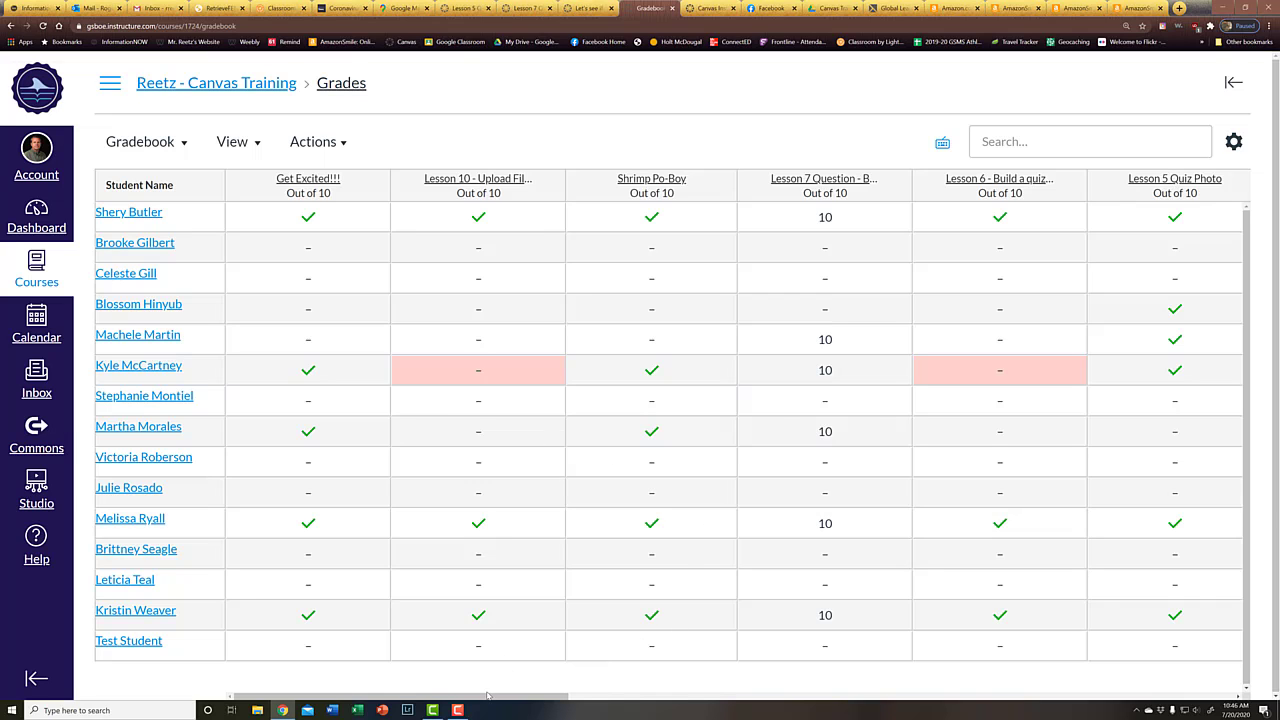
pyautogui.moveTo(487, 696); pyautogui.dragTo(716, 702)
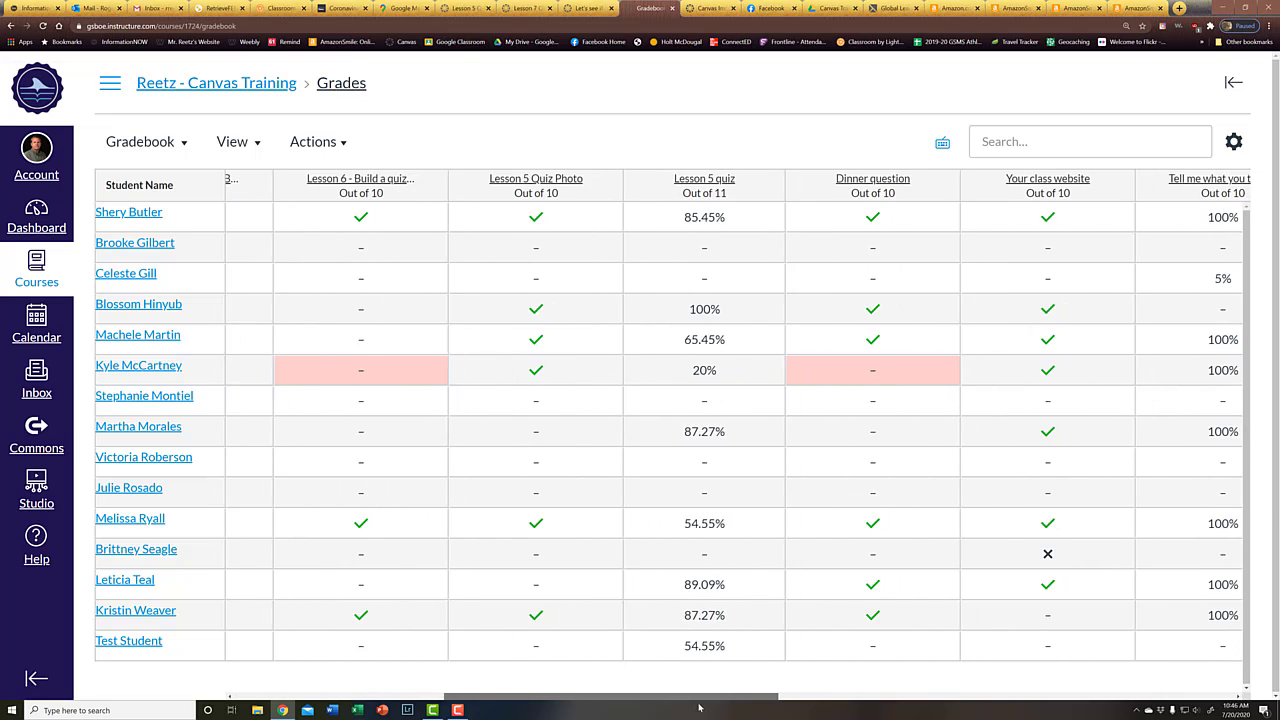
pyautogui.click(705, 179)
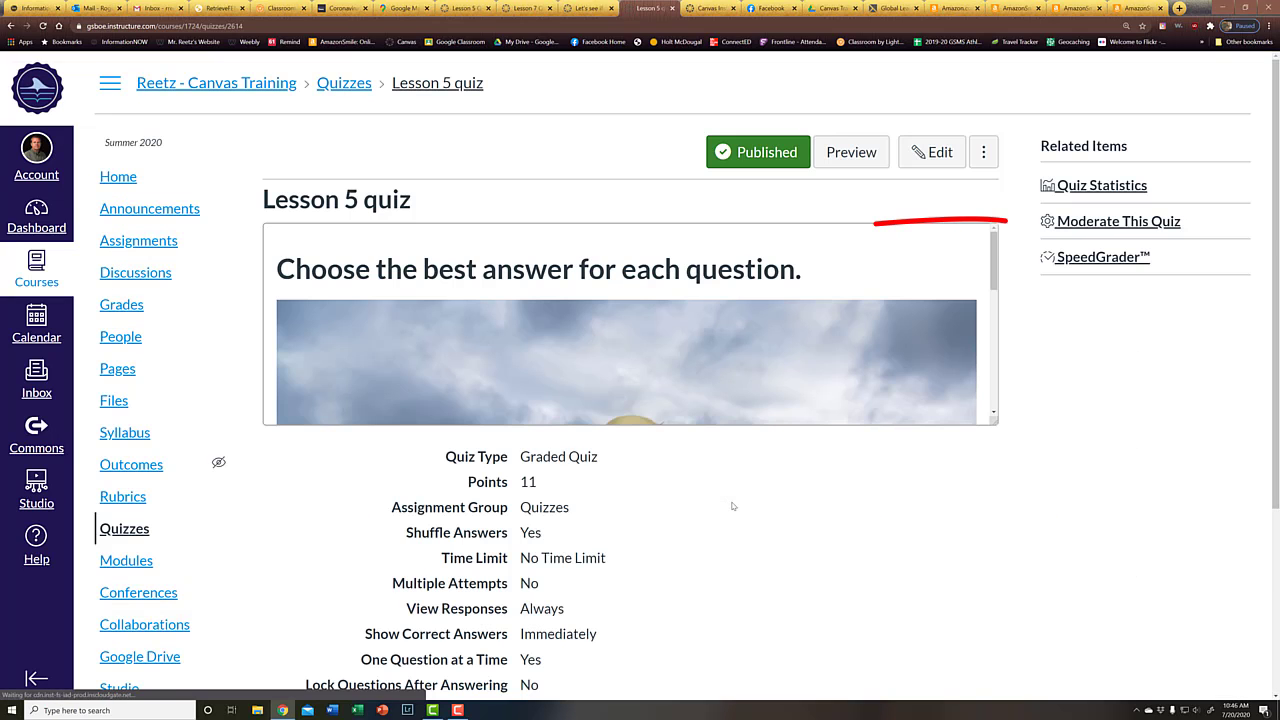
pyautogui.click(1106, 222)
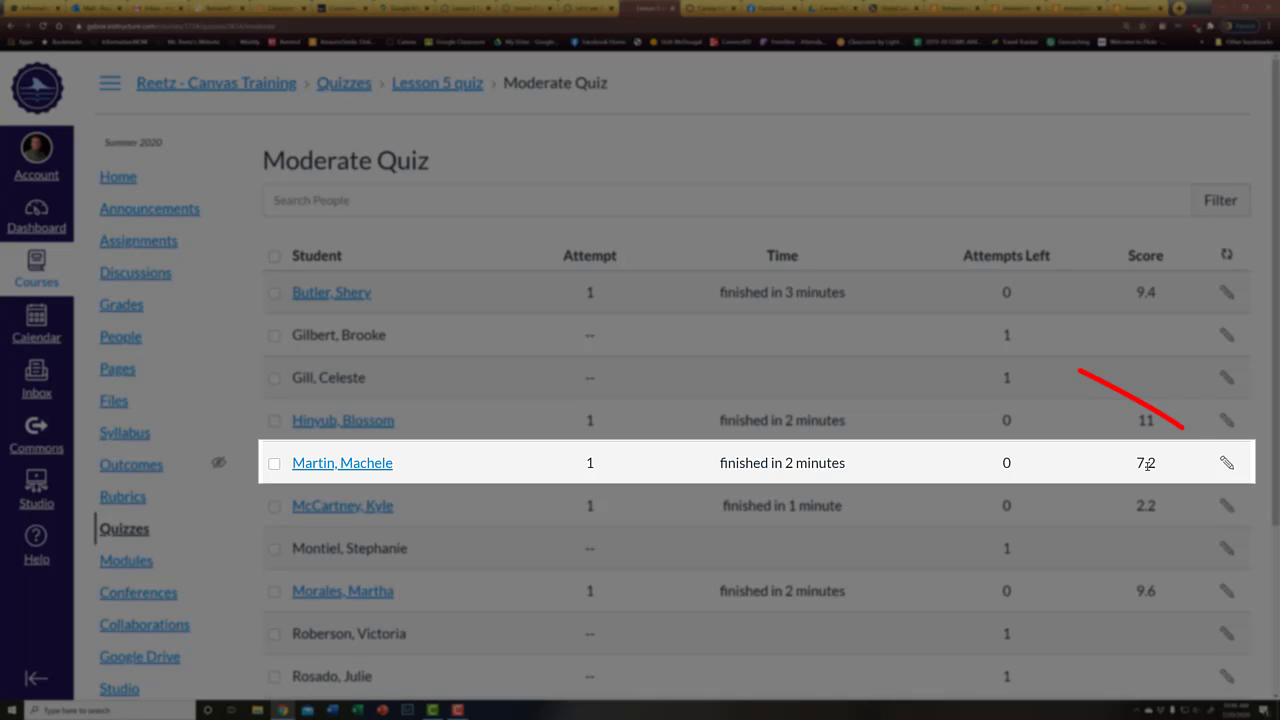
# Enter 1 extra attempt in the Lesson 5 quiz extensions of the fifth listed student and cancel the dialog
pyautogui.click(1226, 462)
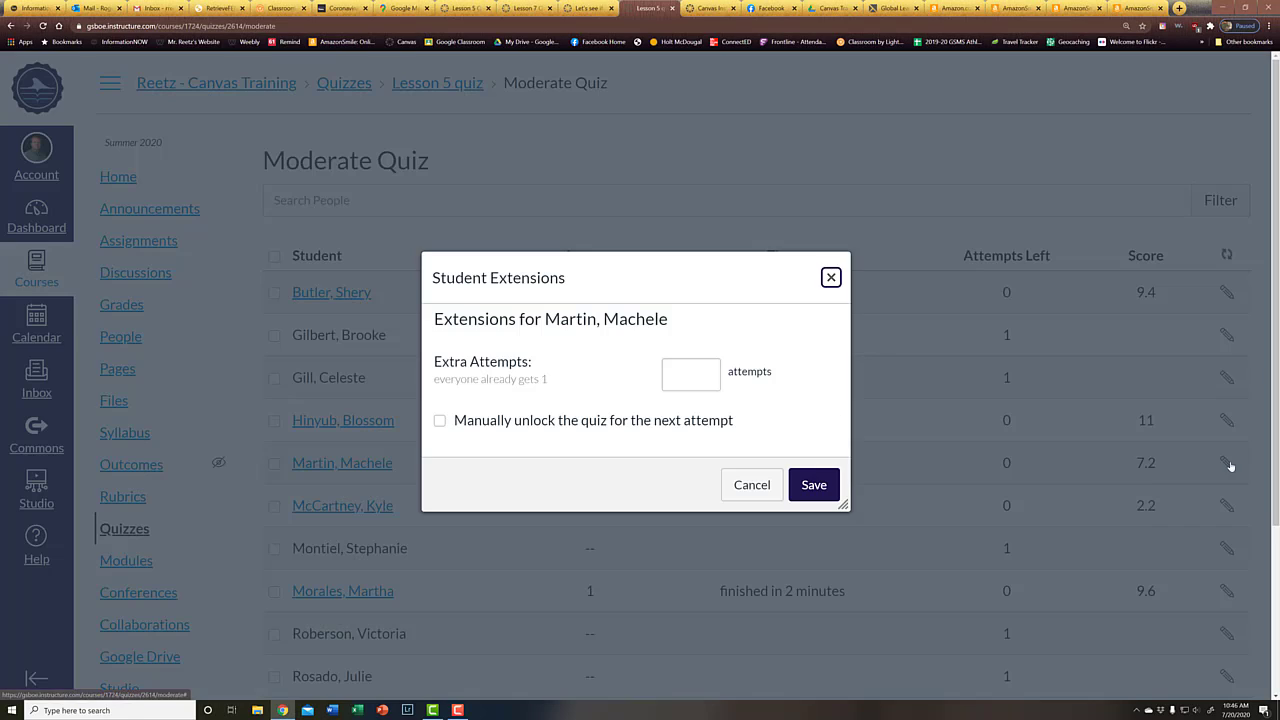
pyautogui.click(695, 375)
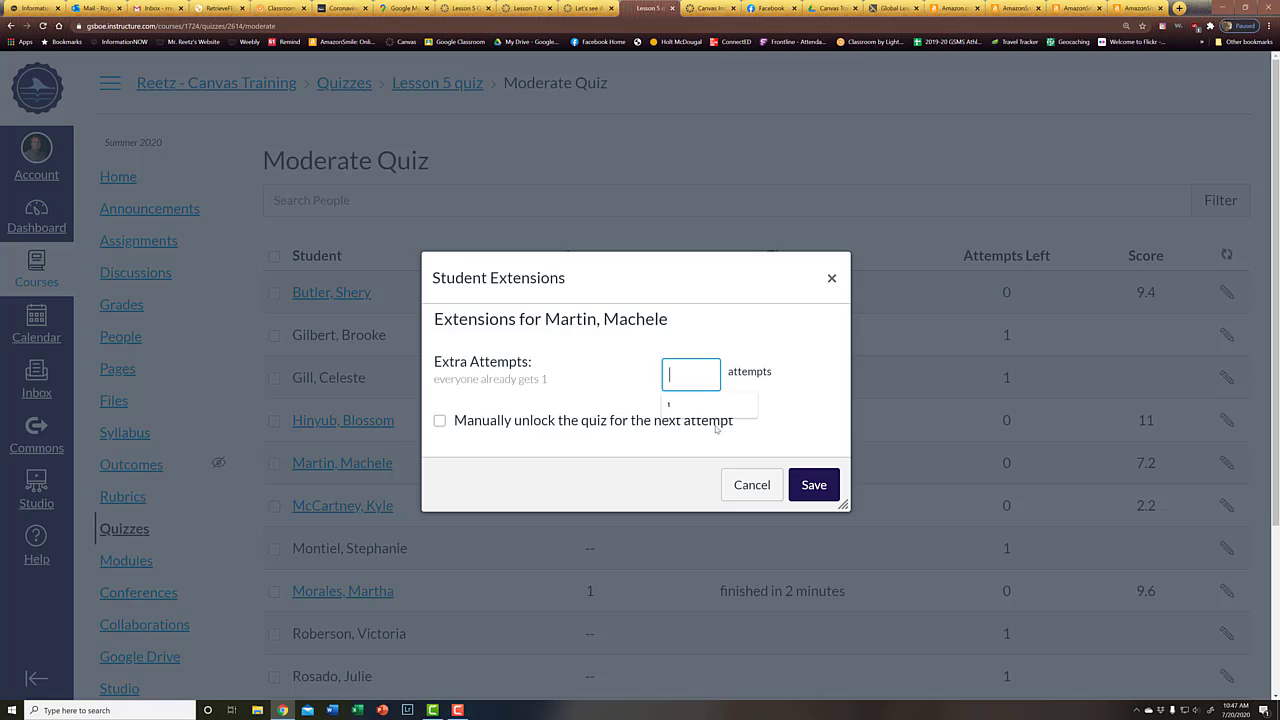
pyautogui.write('1')
pyautogui.click(752, 485)
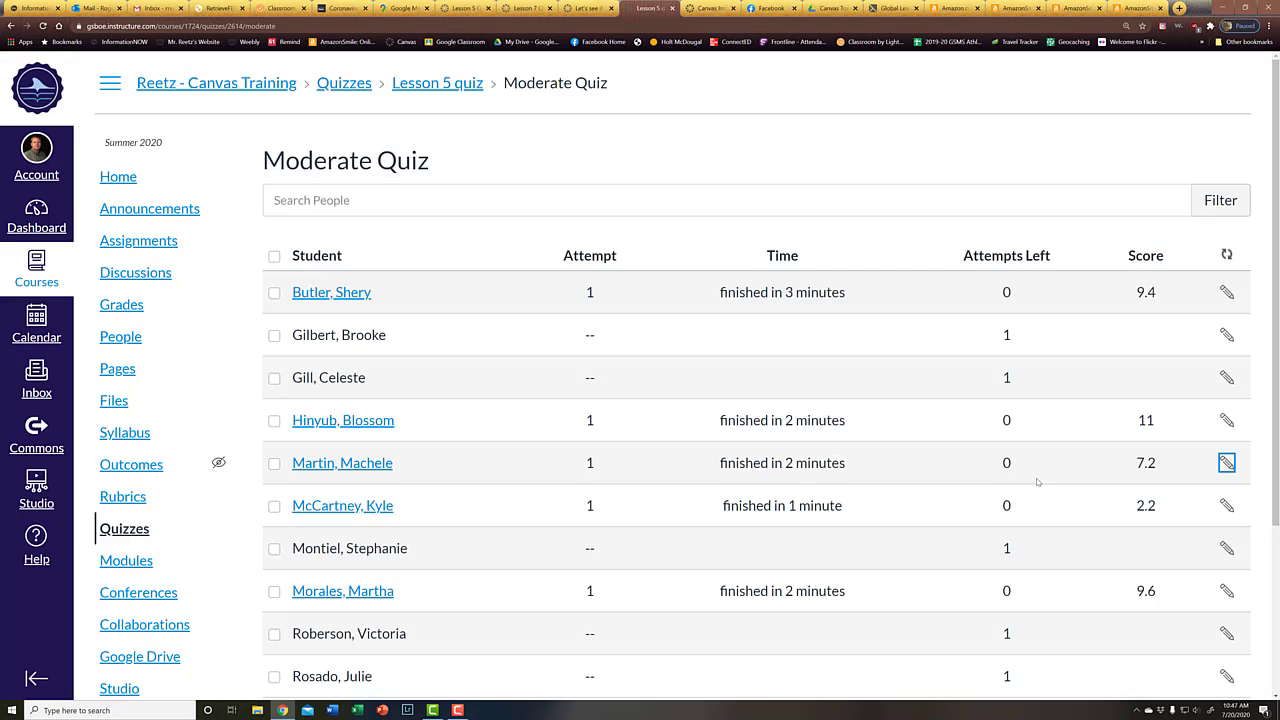
# Open the Lesson 5 quiz results of the fifth listed student and review the answers and question scores
pyautogui.scroll(-2, 1037, 484)
pyautogui.scroll(2, 1037, 484)
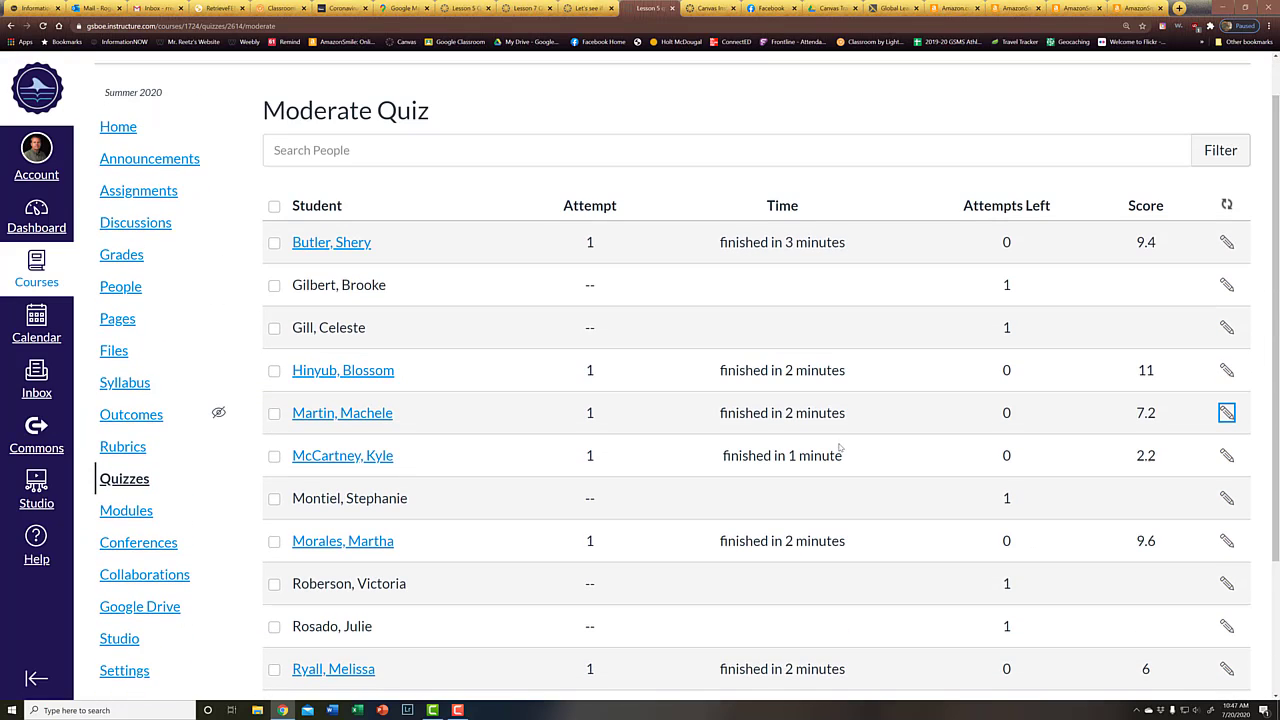
pyautogui.click(355, 421)
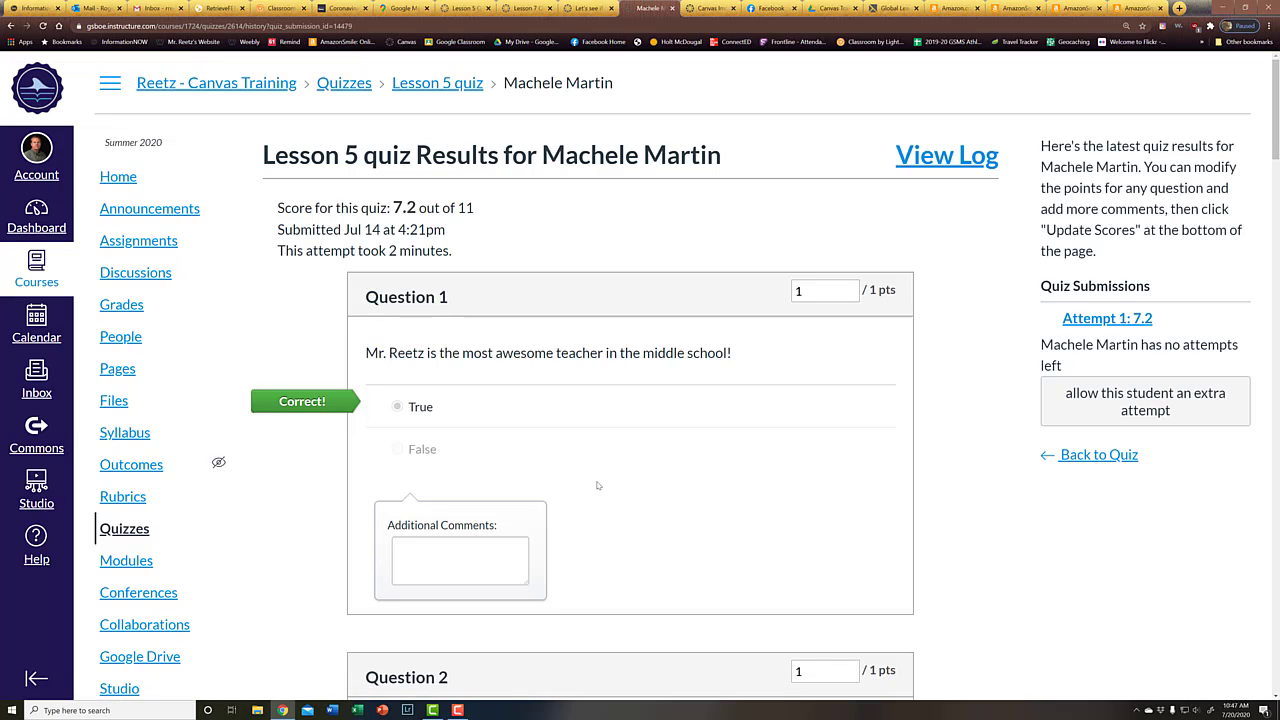
pyautogui.scroll(-10, 597, 485)
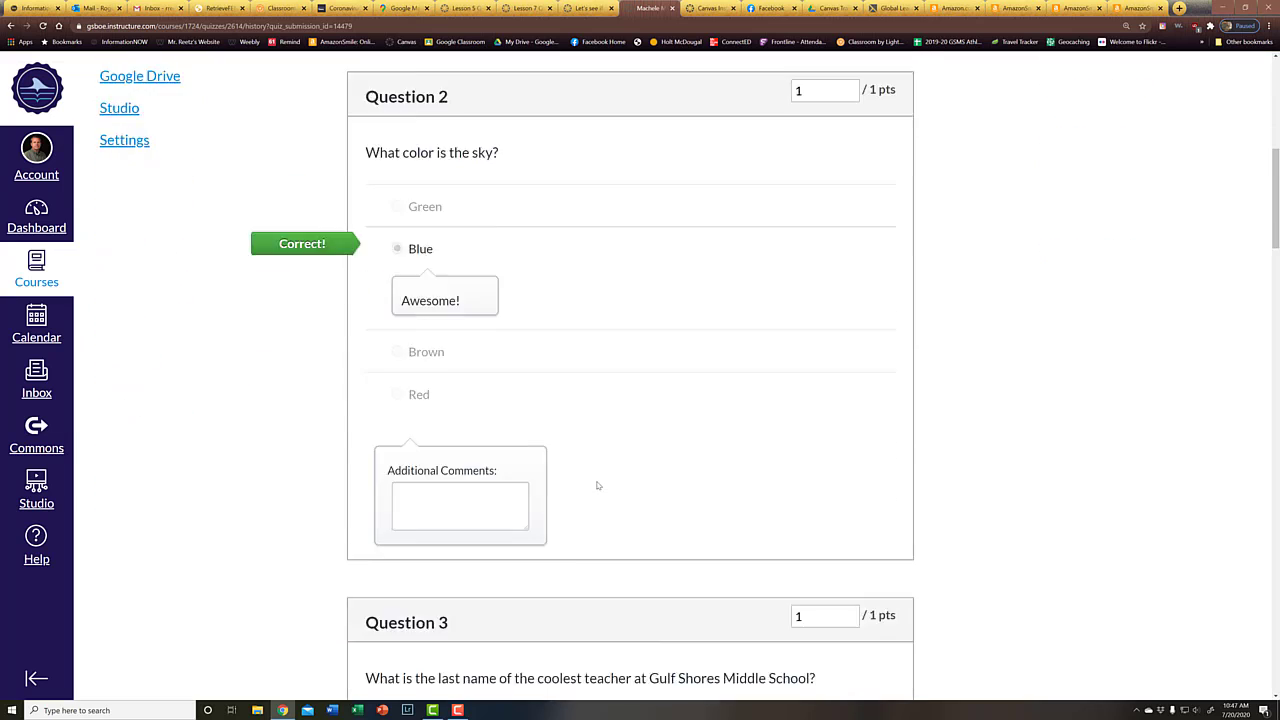
pyautogui.scroll(-11, 597, 485)
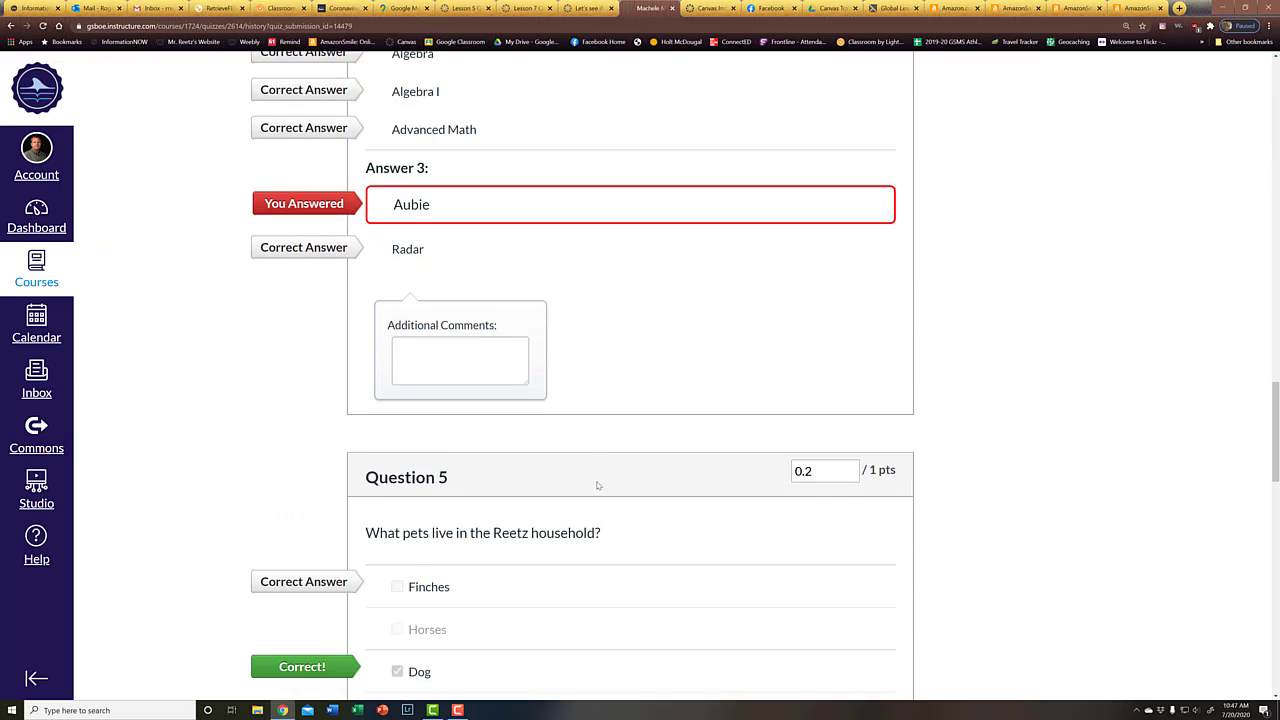
pyautogui.scroll(1, 597, 485)
pyautogui.scroll(1, 597, 485)
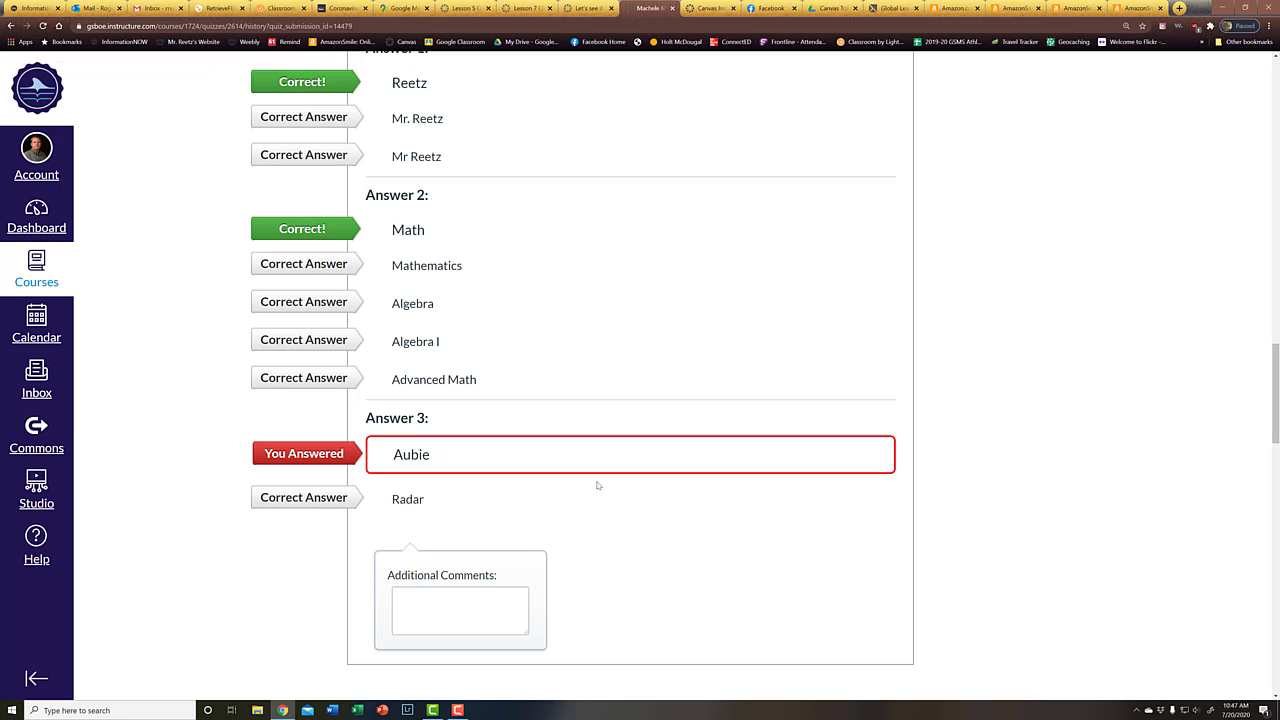
pyautogui.scroll(-12, 597, 485)
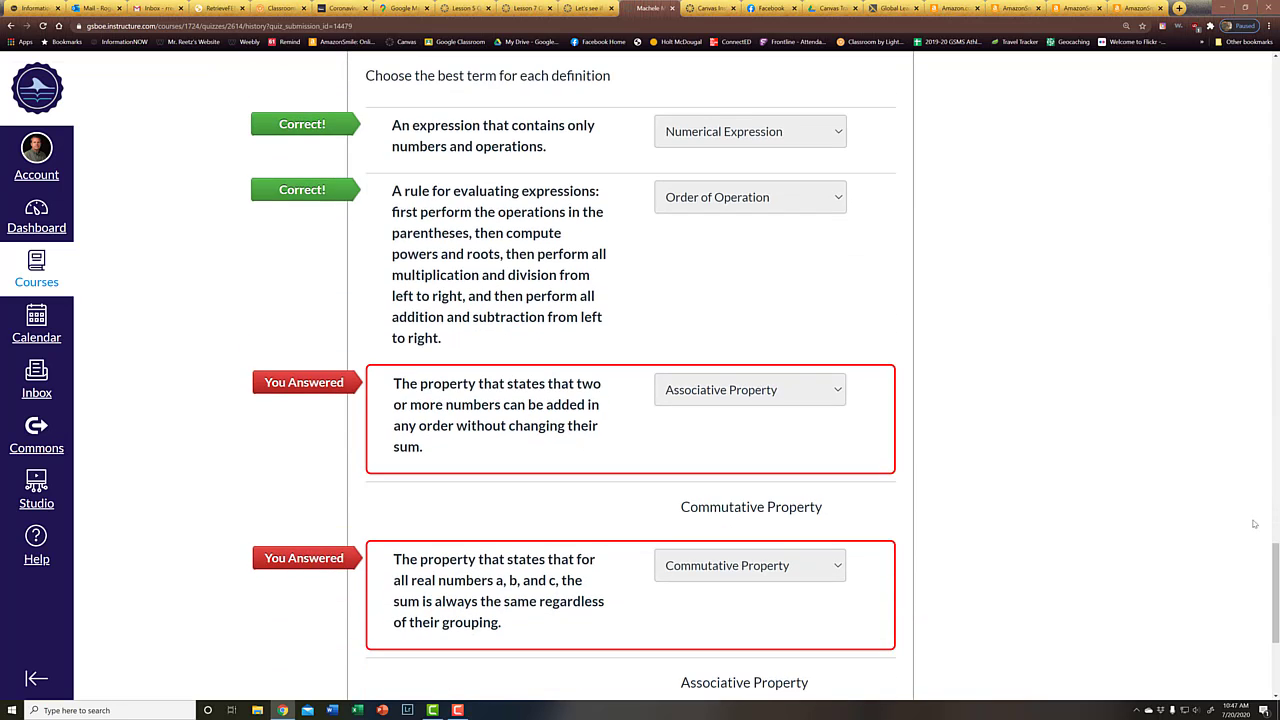
# Add 1 fudge point to the student's Lesson 5 quiz and update the scores
pyautogui.moveTo(1274, 600); pyautogui.dragTo(1274, 686)
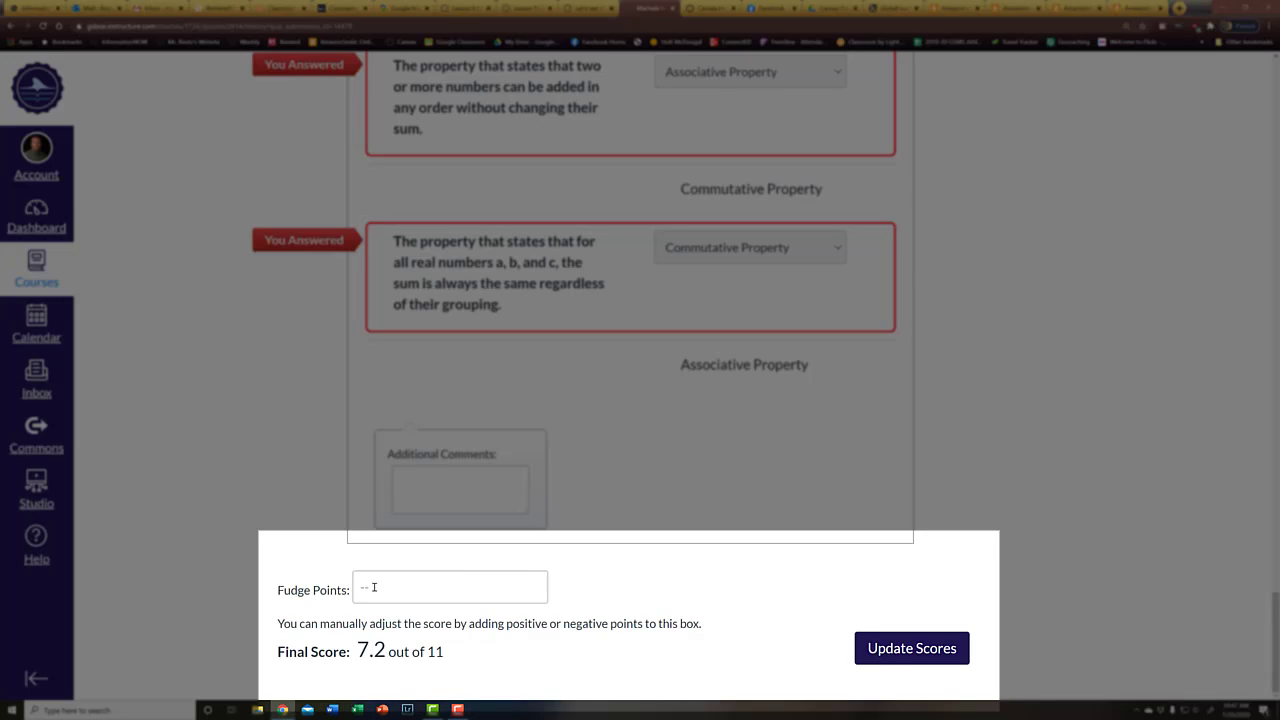
pyautogui.click(374, 587)
pyautogui.write('1')
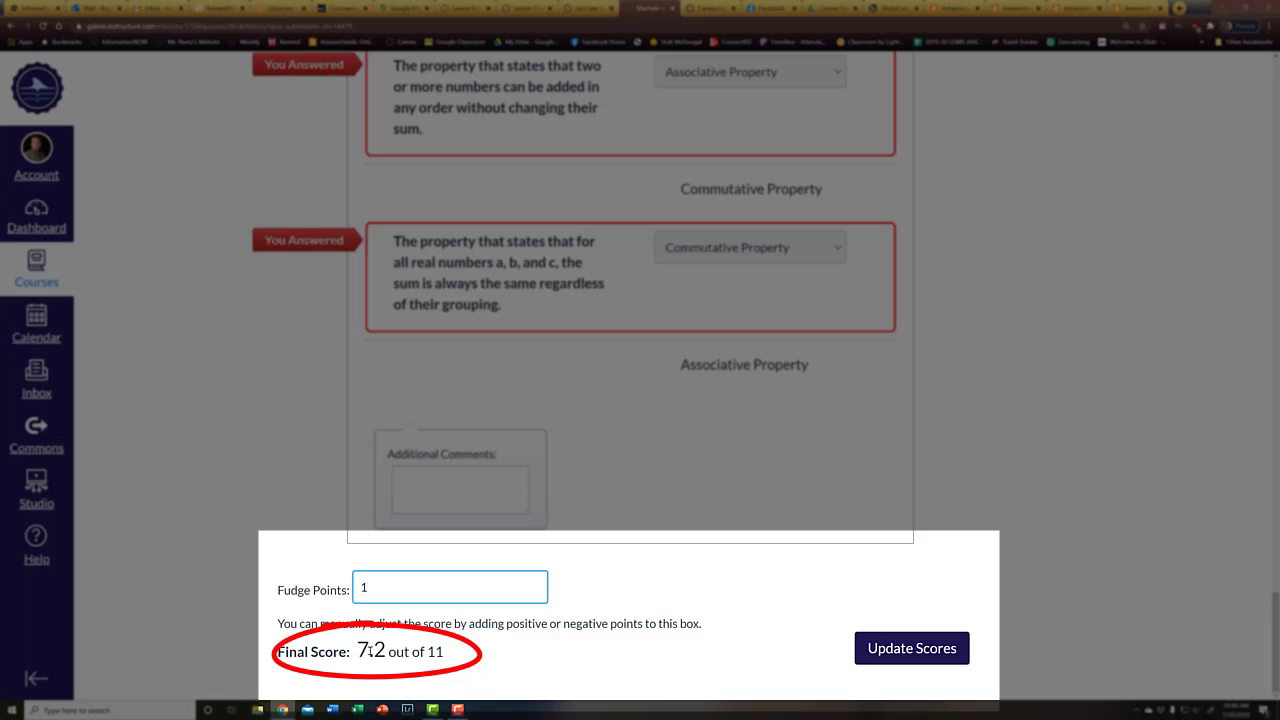
pyautogui.click(897, 657)
pyautogui.click(897, 657)
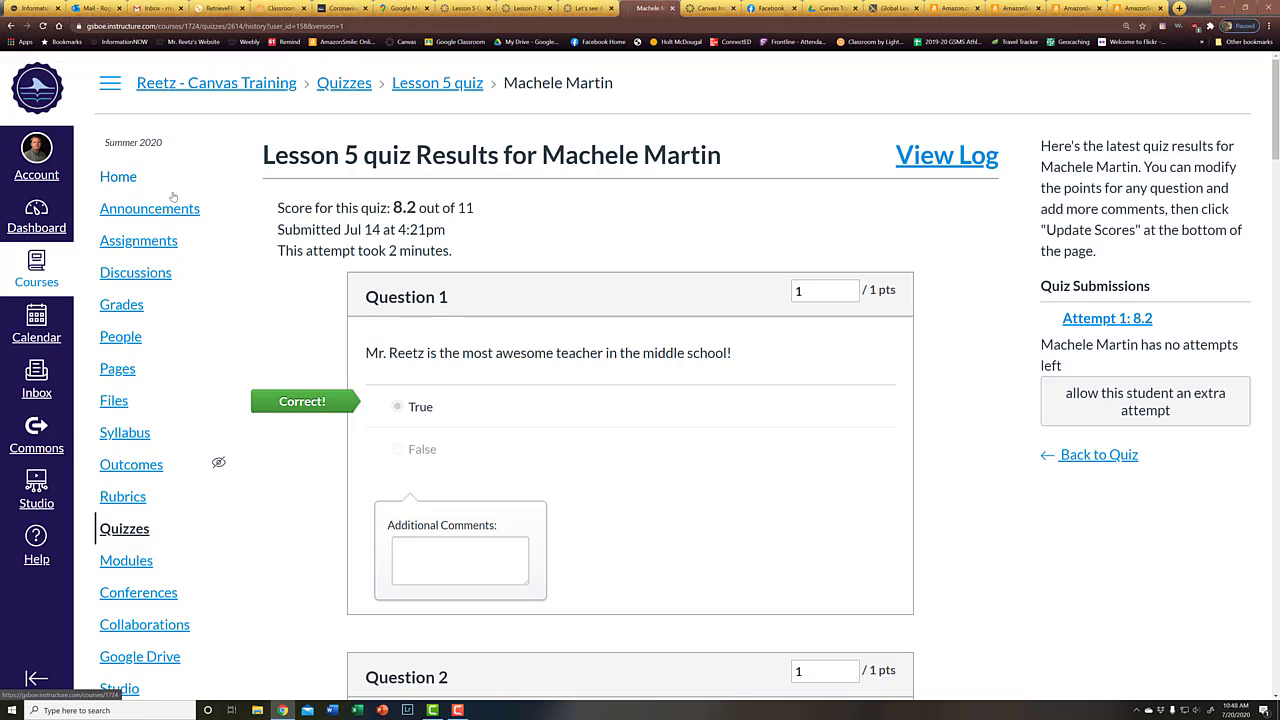
# Review the updated quiz results, and return to the gradebook to check the assignment group and total columns
pyautogui.scroll(-3, 236, 303)
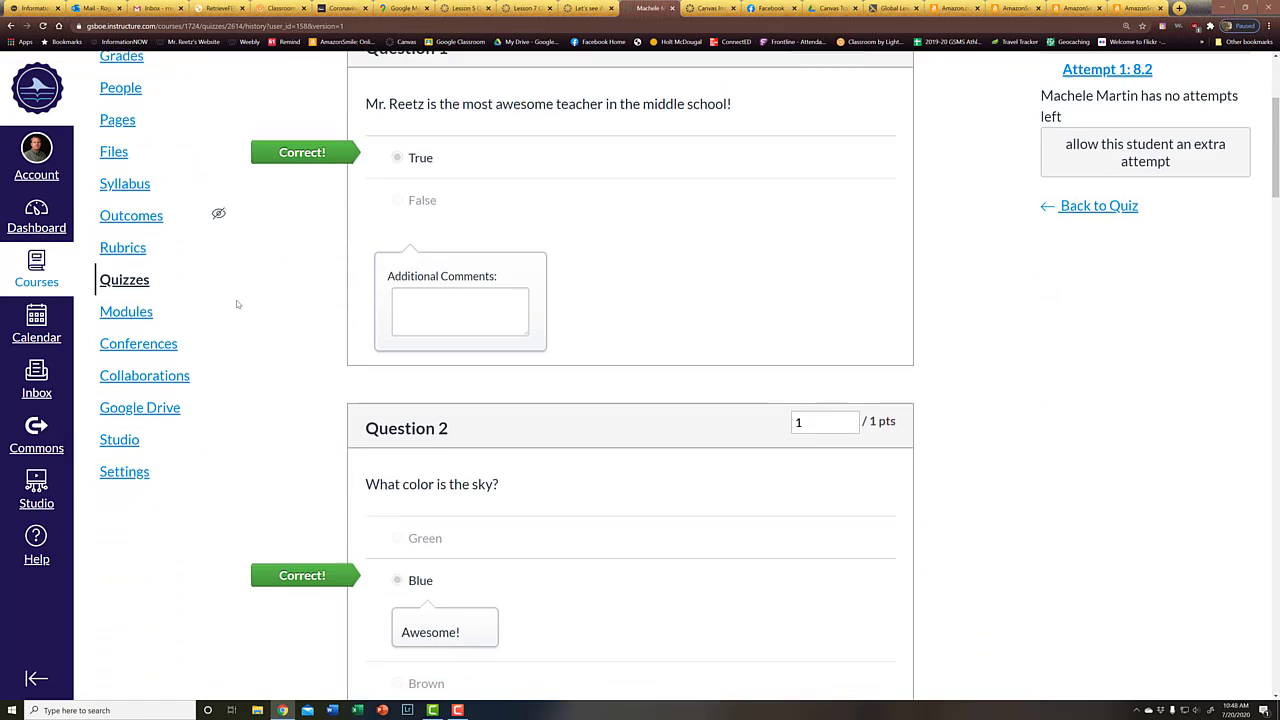
pyautogui.scroll(2, 238, 304)
pyautogui.scroll(1, 238, 304)
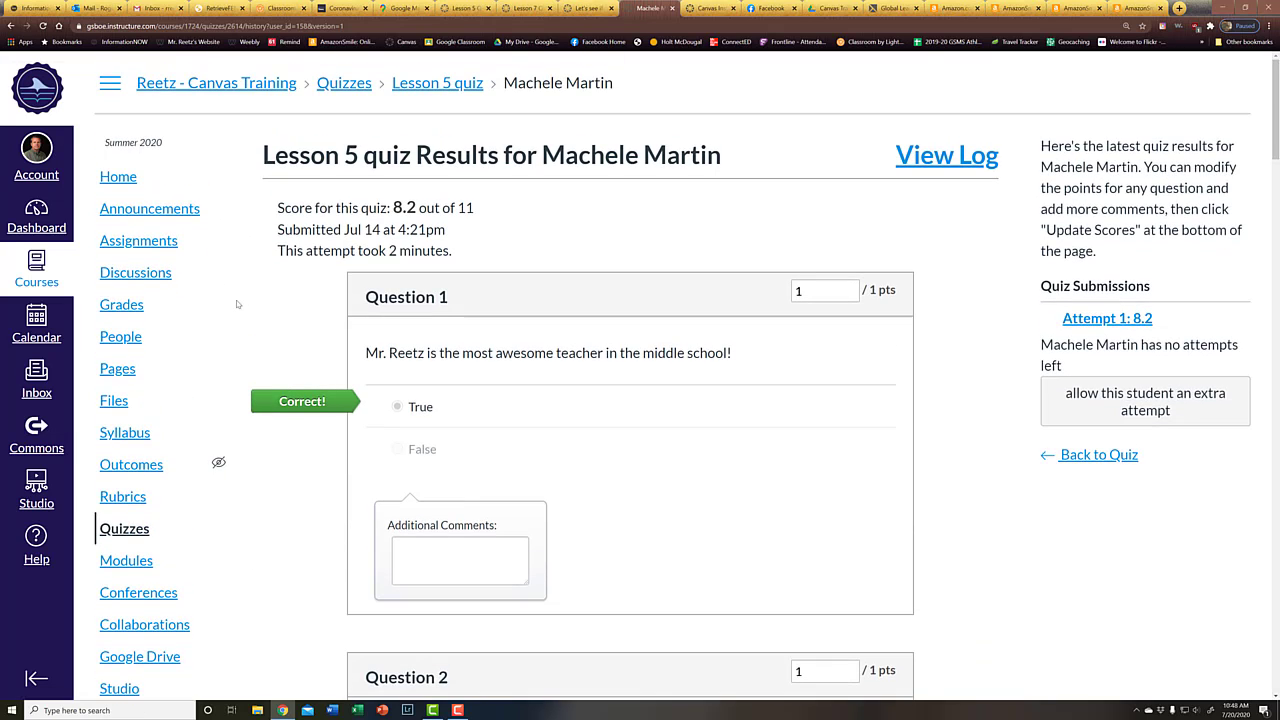
pyautogui.click(121, 304)
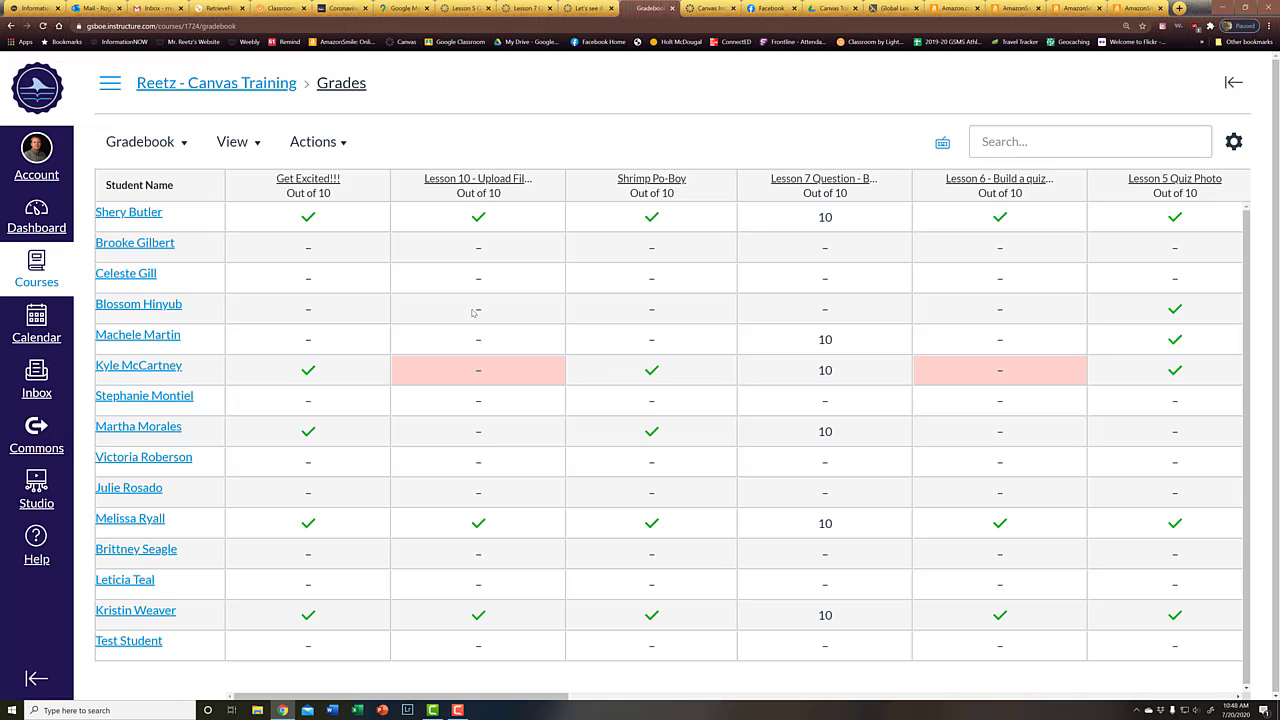
pyautogui.moveTo(447, 697); pyautogui.dragTo(1153, 710)
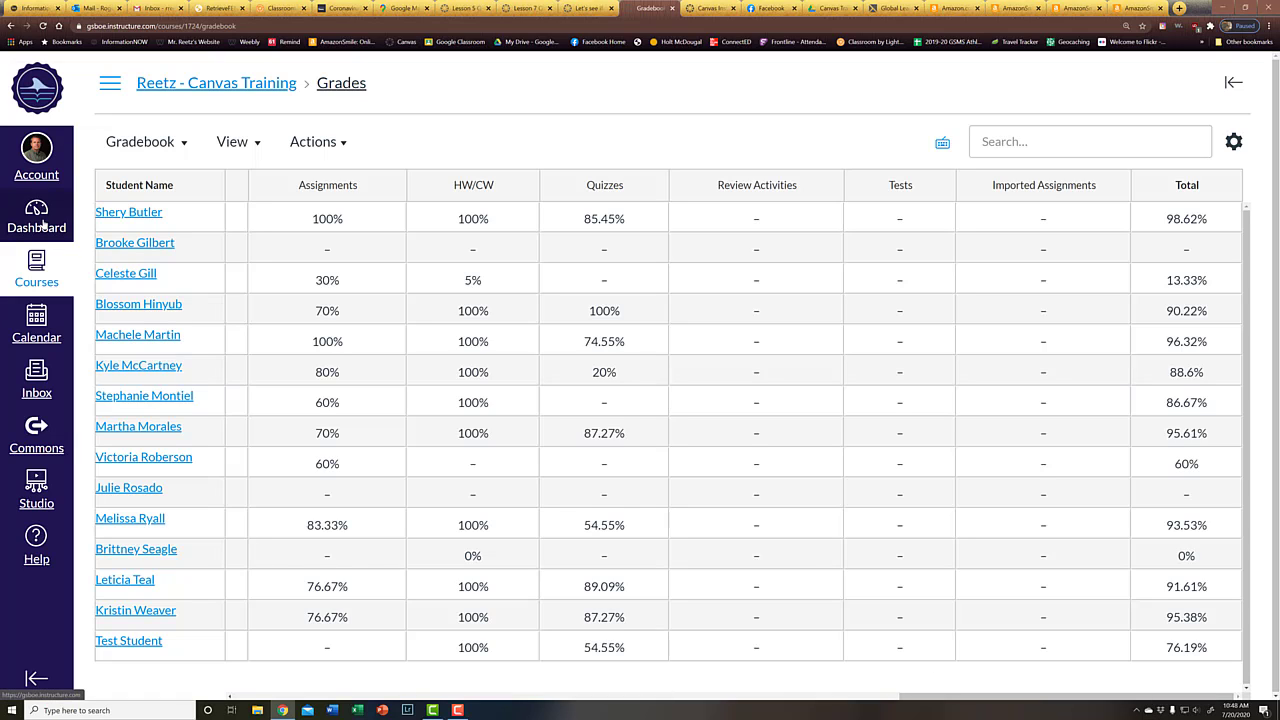
# Go to the course home page and open the pinned "Questions about Canvas" discussion from the course's discussions
pyautogui.click(178, 83)
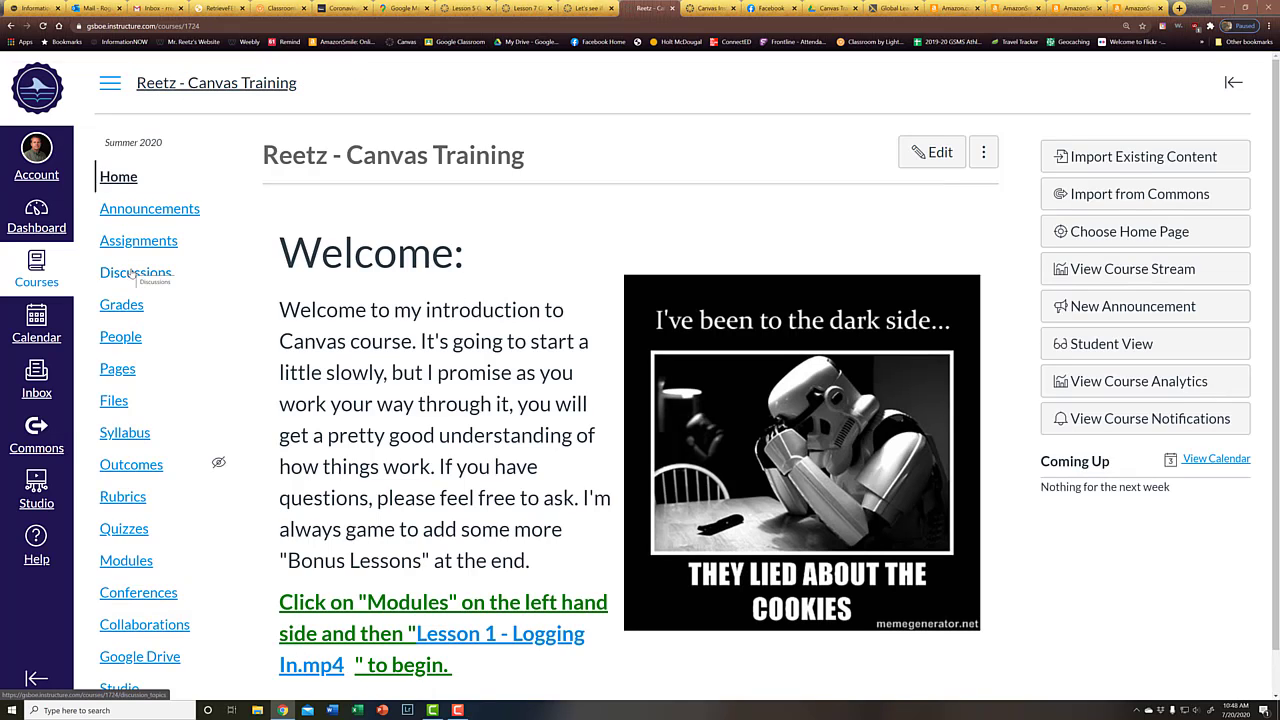
pyautogui.click(131, 273)
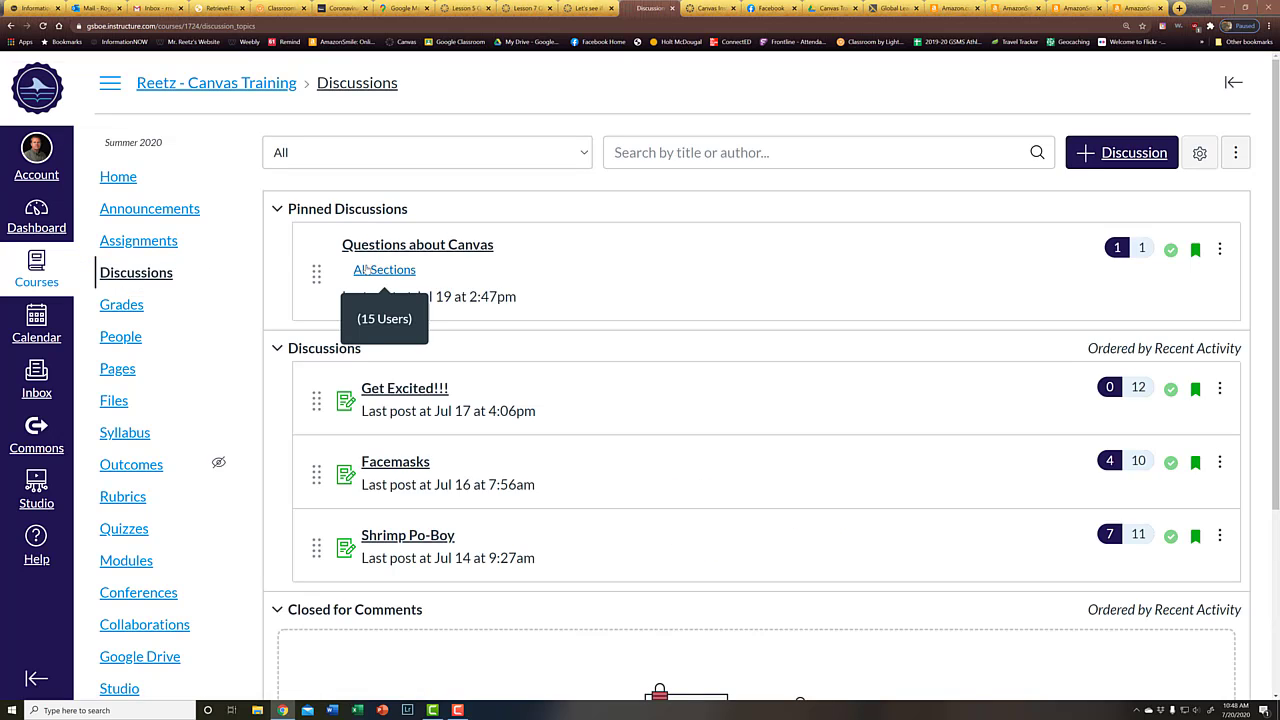
pyautogui.click(367, 269)
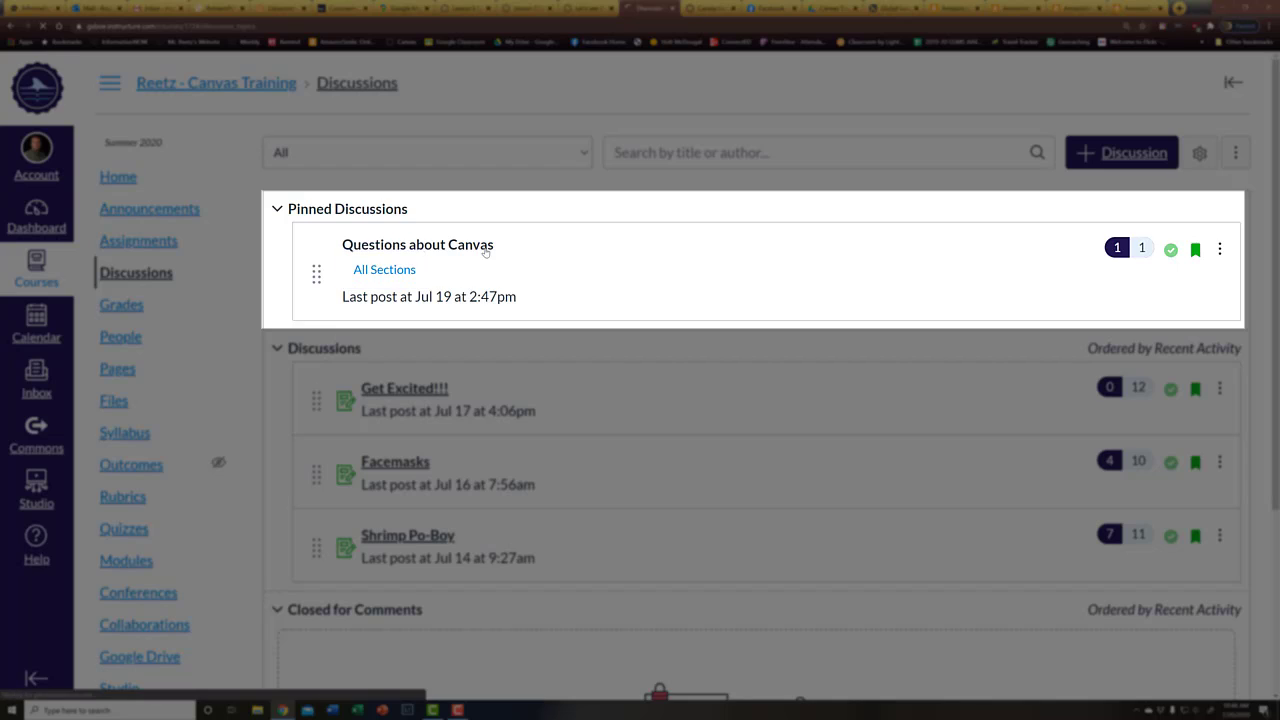
pyautogui.click(485, 251)
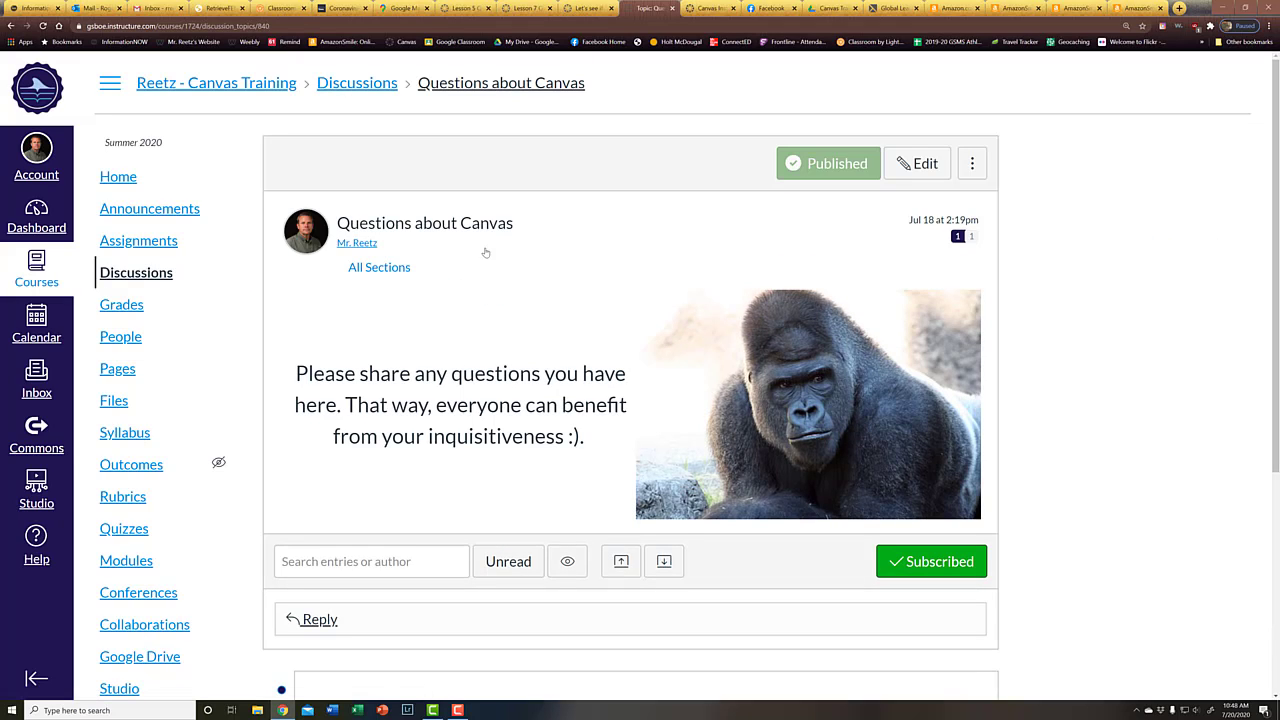